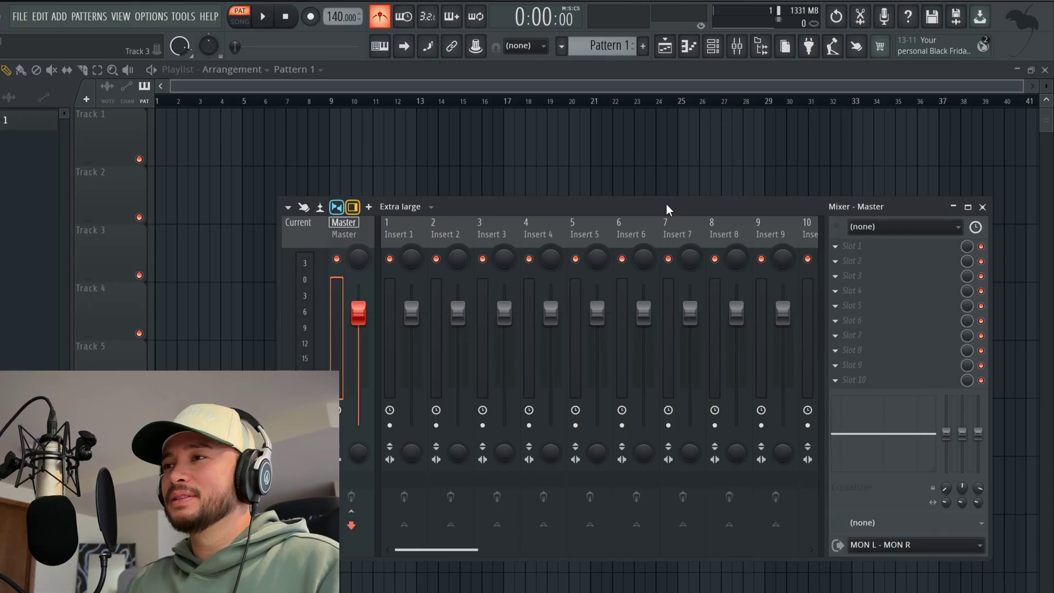
# Import all of the know me stem files into the playlist as audio tracks
pyautogui.moveTo(666, 203); pyautogui.dragTo(655, 213)
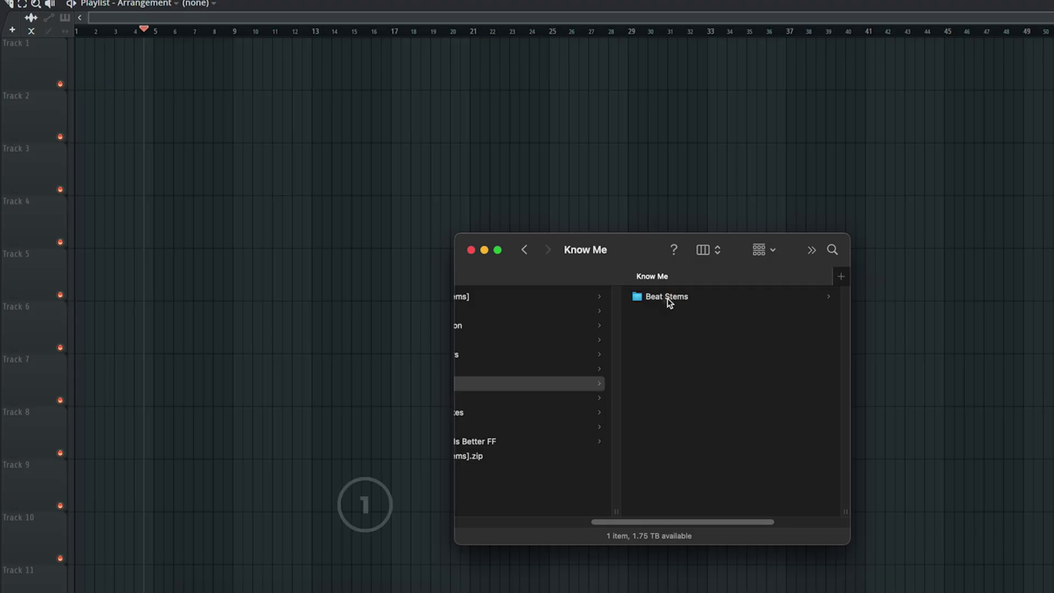
pyautogui.doubleClick(671, 304)
pyautogui.press('super+a')
pyautogui.moveTo(527, 296); pyautogui.dragTo(65, 59)
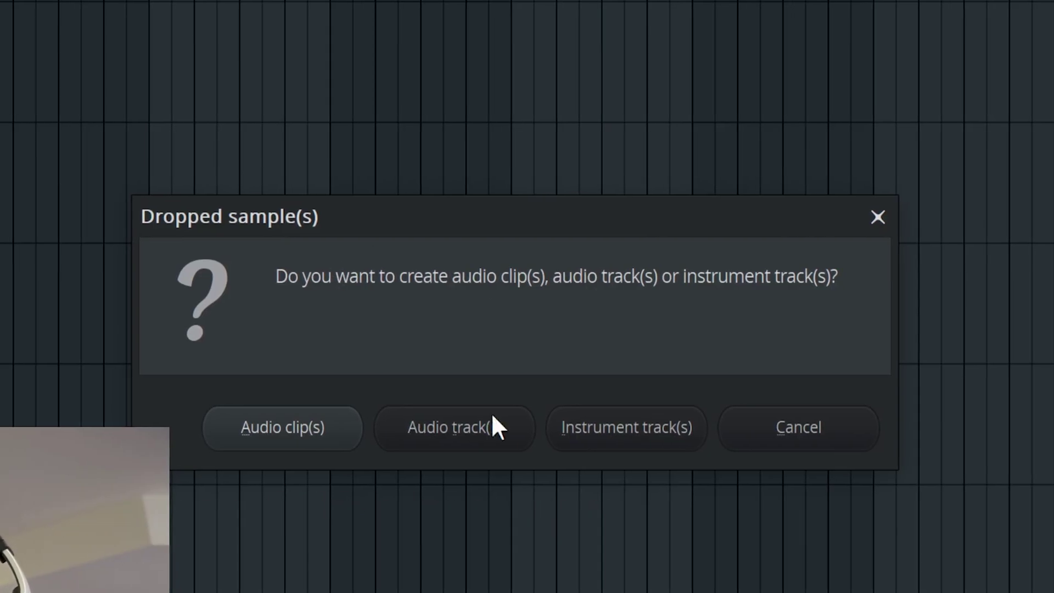
pyautogui.click(469, 433)
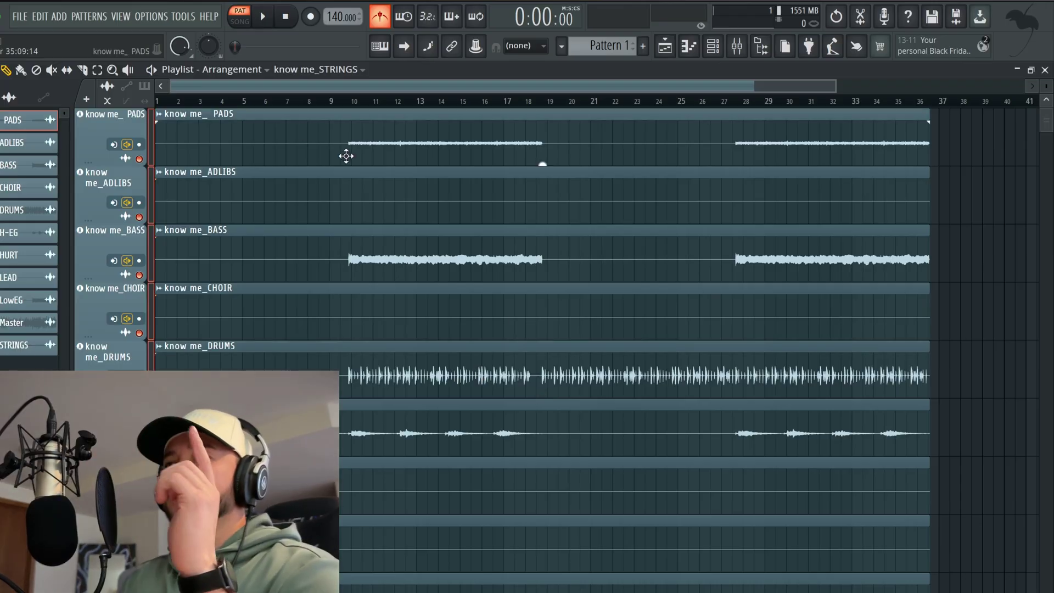
# Examine the mixer inserts linked to the imported stems and compare them with the playlist tracks
pyautogui.click(741, 55)
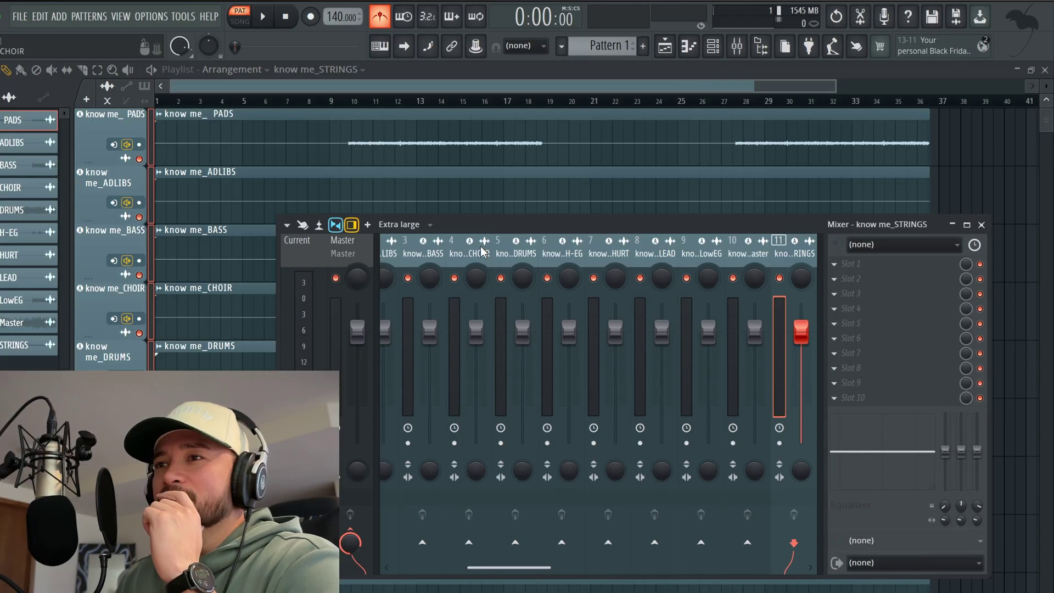
pyautogui.scroll(-5, 236, 176)
pyautogui.scroll(5, 238, 192)
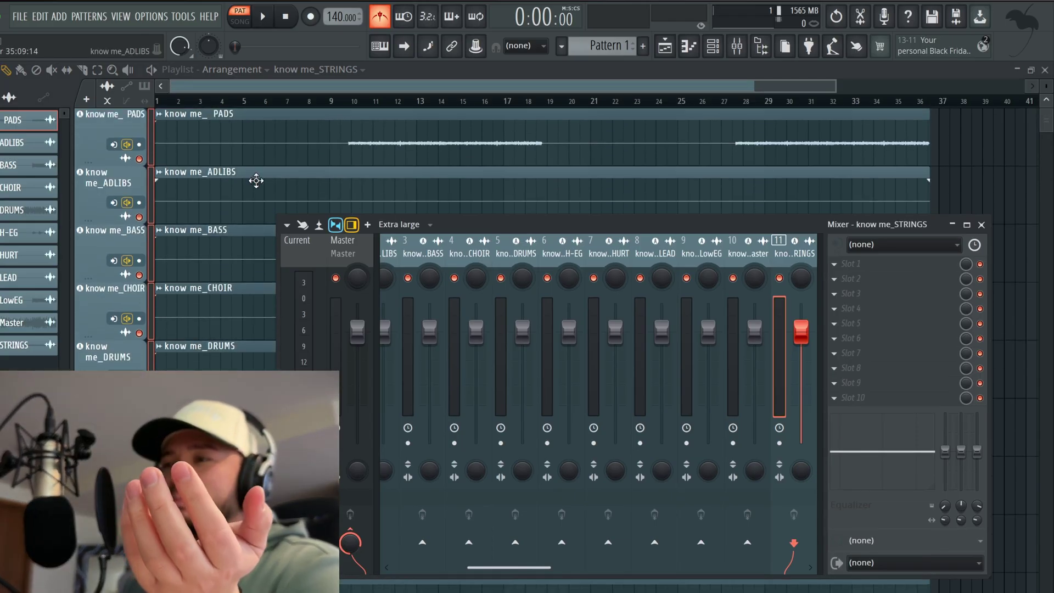
pyautogui.scroll(-5, 651, 251)
pyautogui.scroll(7, 651, 251)
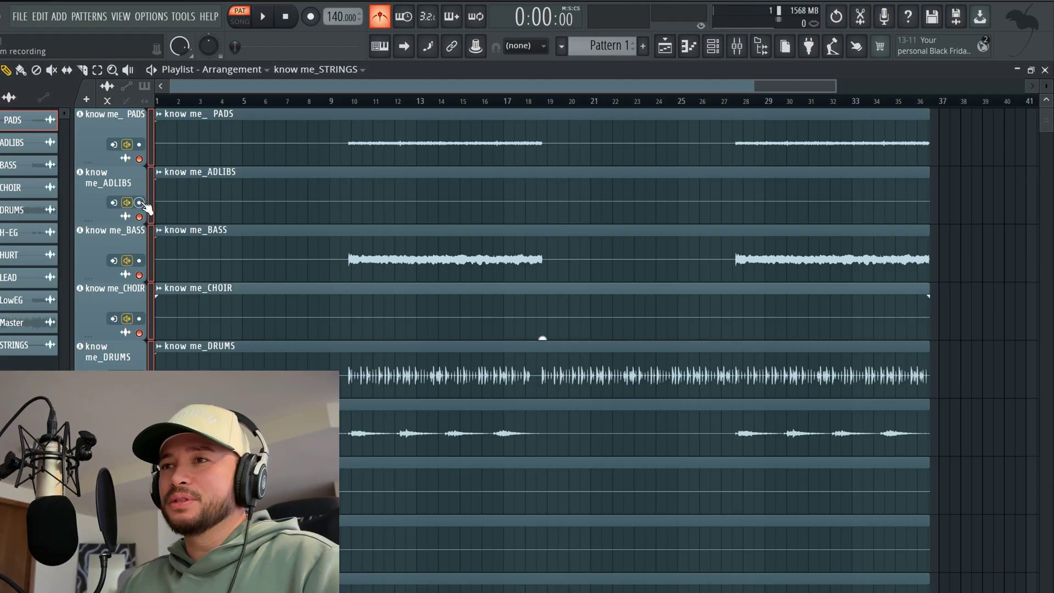
# Group all the stem tracks under the know me_ PADS track and collapse the group
pyautogui.moveTo(1047, 120); pyautogui.dragTo(1046, 120)
pyautogui.rightClick(104, 180)
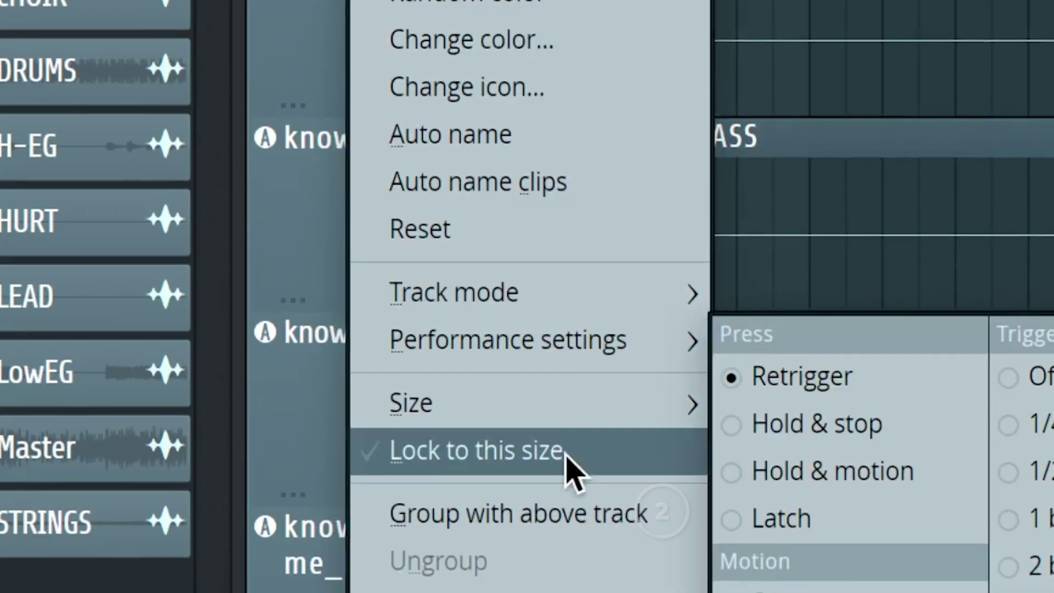
pyautogui.click(558, 516)
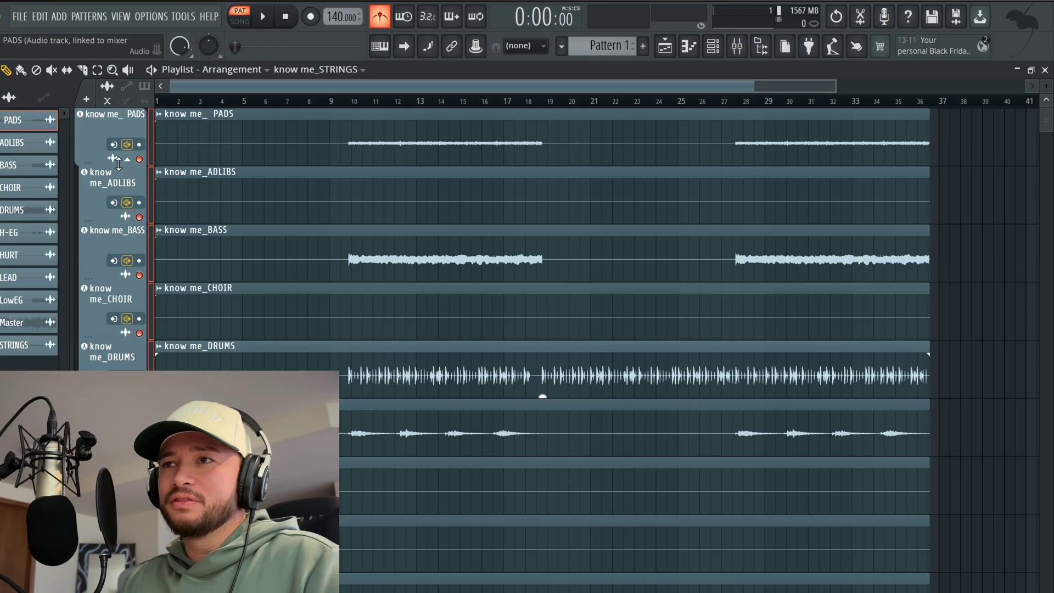
pyautogui.click(128, 160)
# Name playlist track 12 REC and make it an audio track assigned to mixer insert 12
pyautogui.click(113, 221)
pyautogui.doubleClick(110, 221)
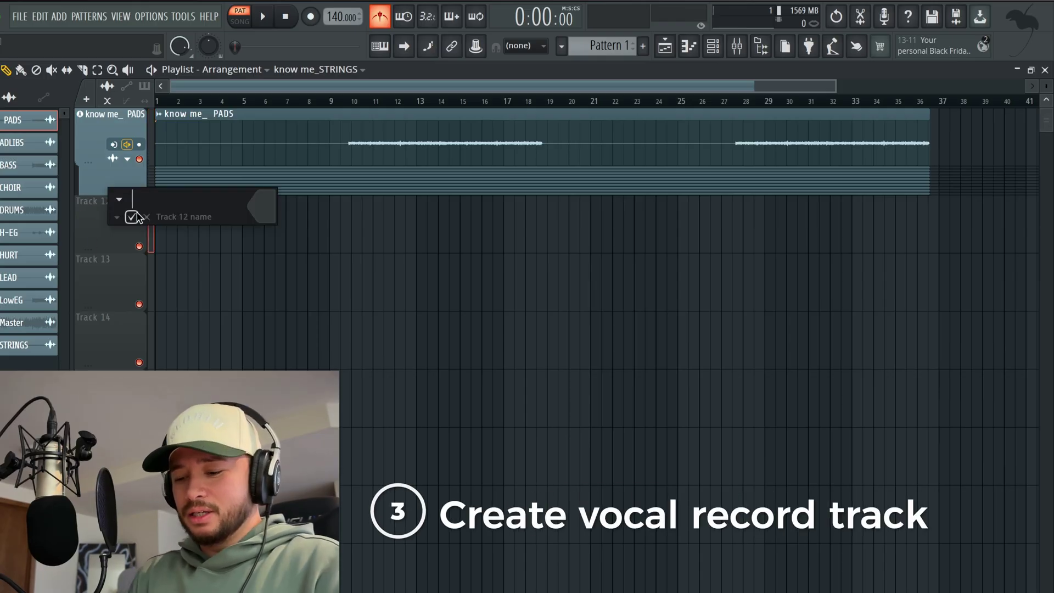
pyautogui.click(132, 217)
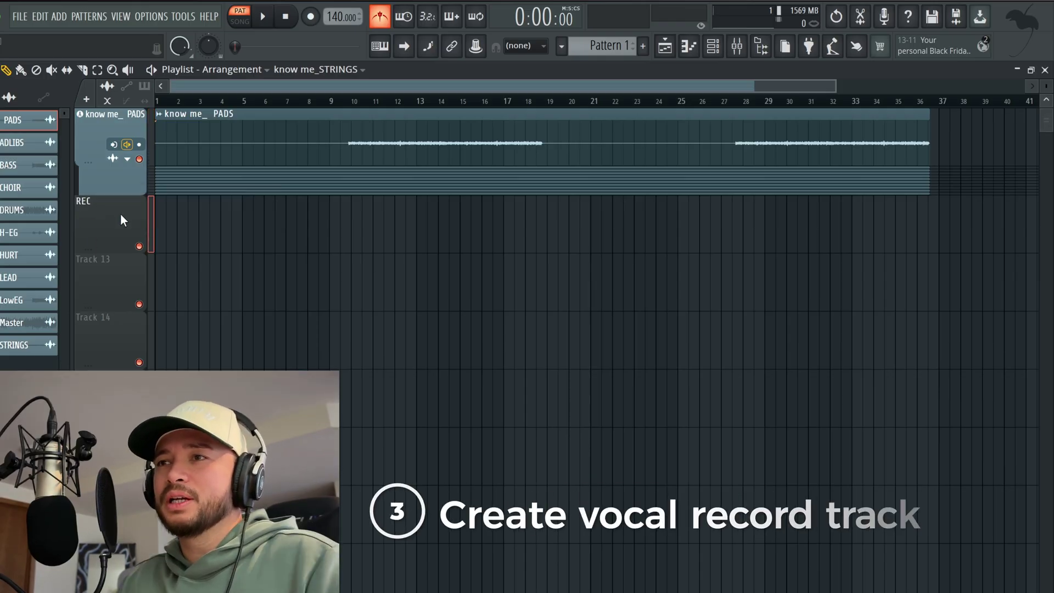
pyautogui.rightClick(106, 221)
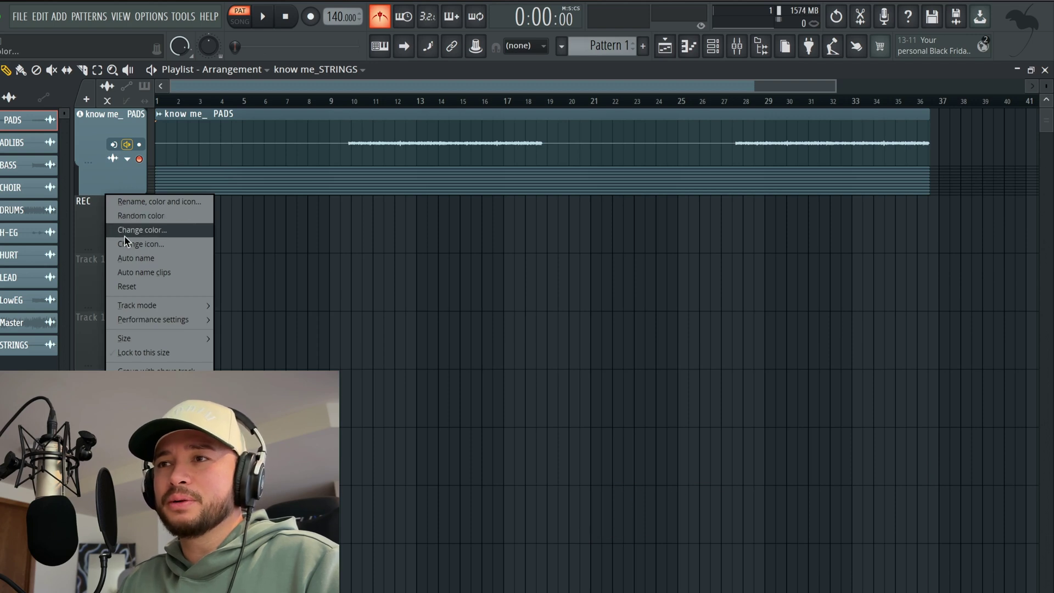
pyautogui.moveTo(165, 305)
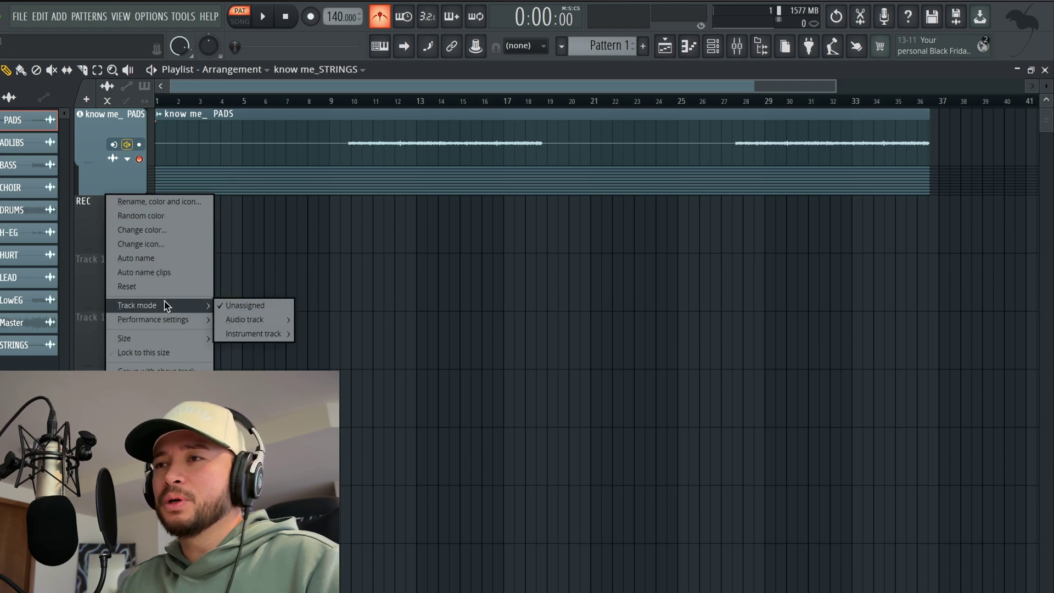
pyautogui.moveTo(258, 320)
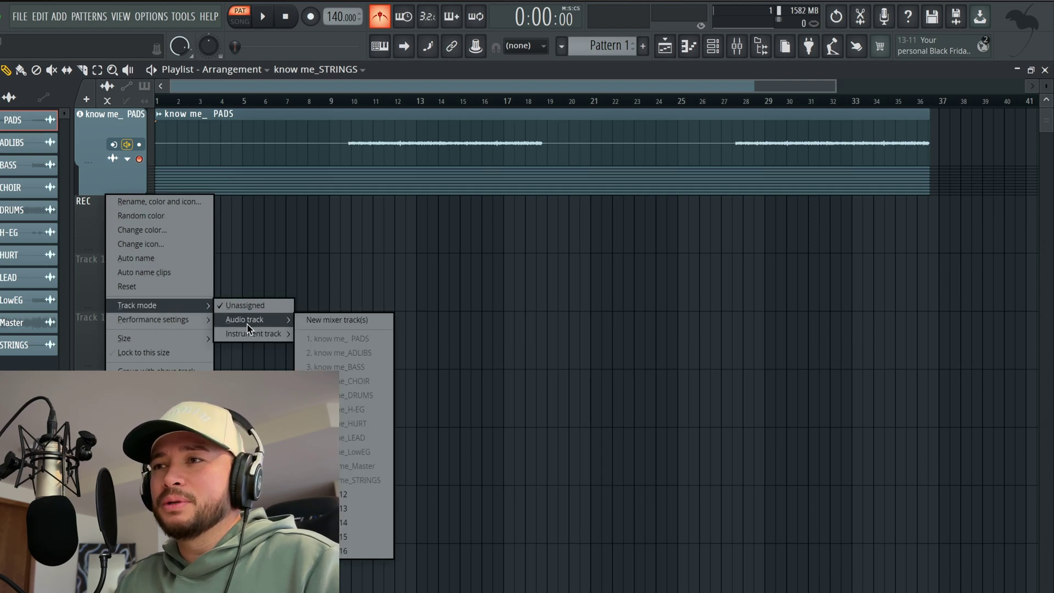
pyautogui.click(351, 497)
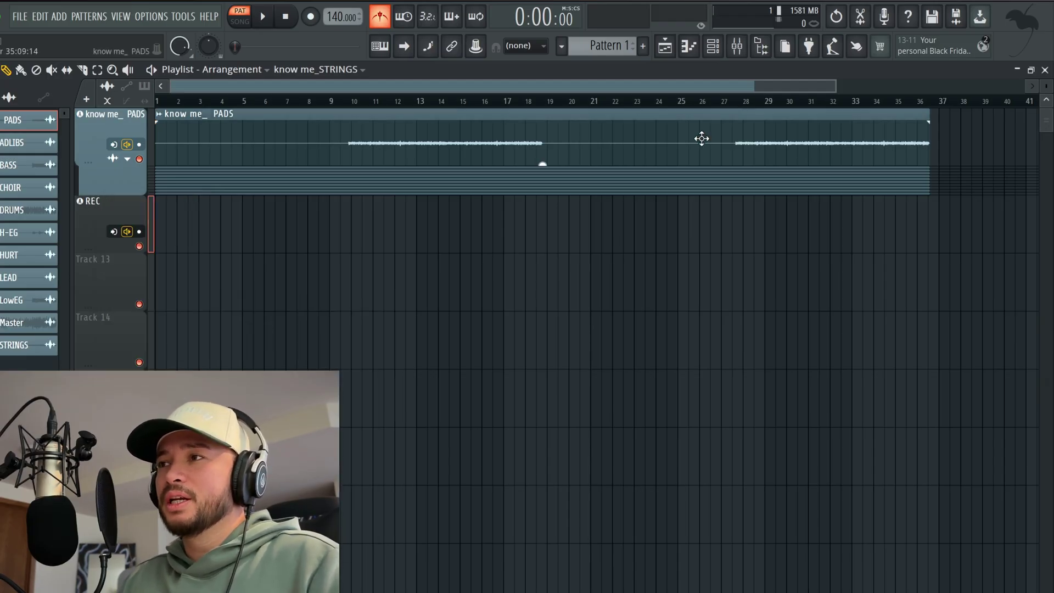
# Set the REC mixer insert's audio input to the mono source MIC/LINE/HIZ 1
pyautogui.click(736, 46)
pyautogui.scroll(-3, 686, 273)
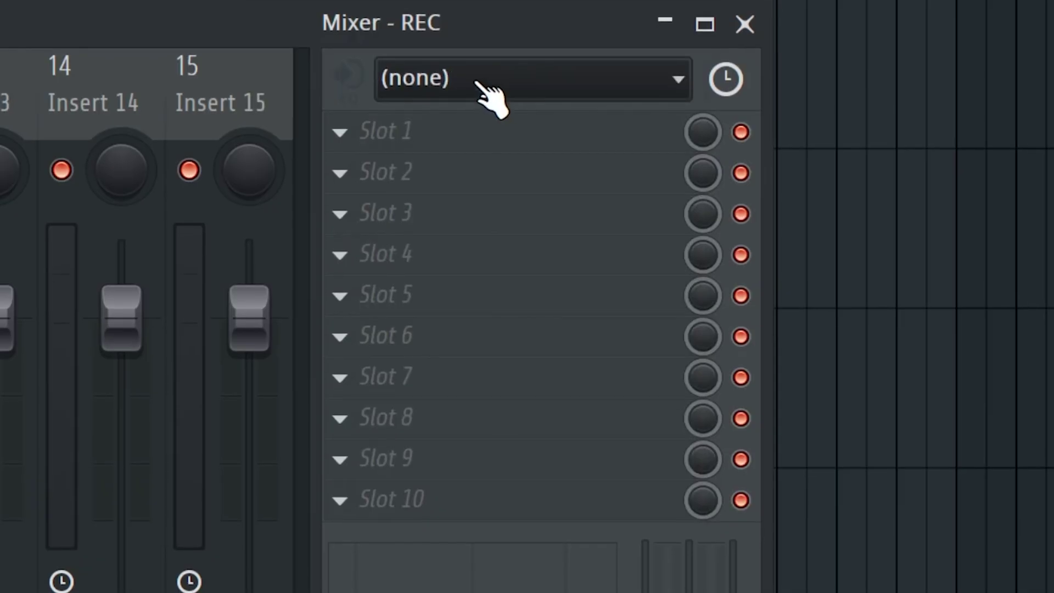
pyautogui.click(901, 266)
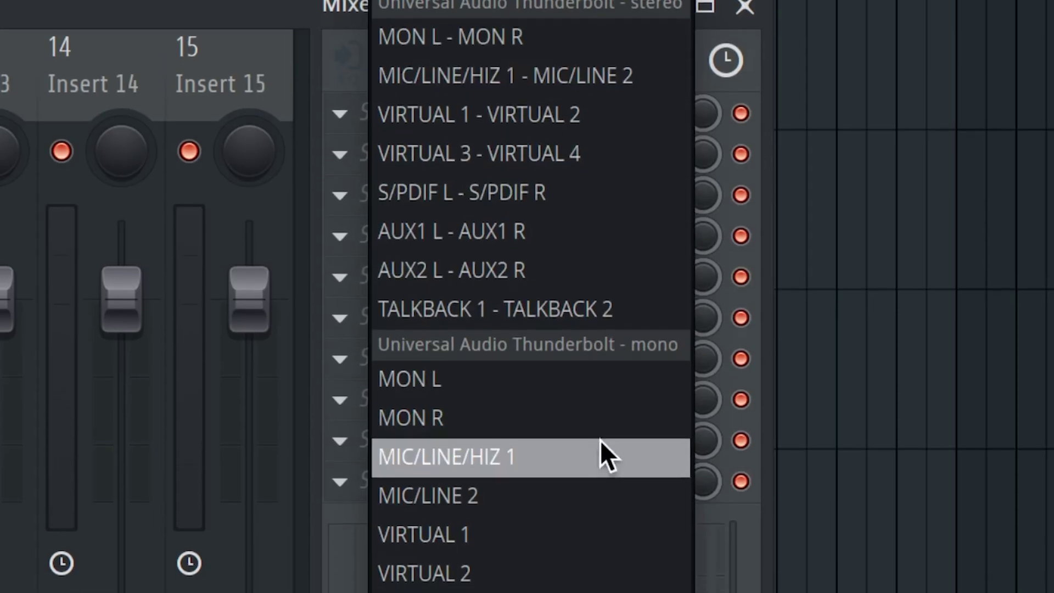
pyautogui.click(545, 452)
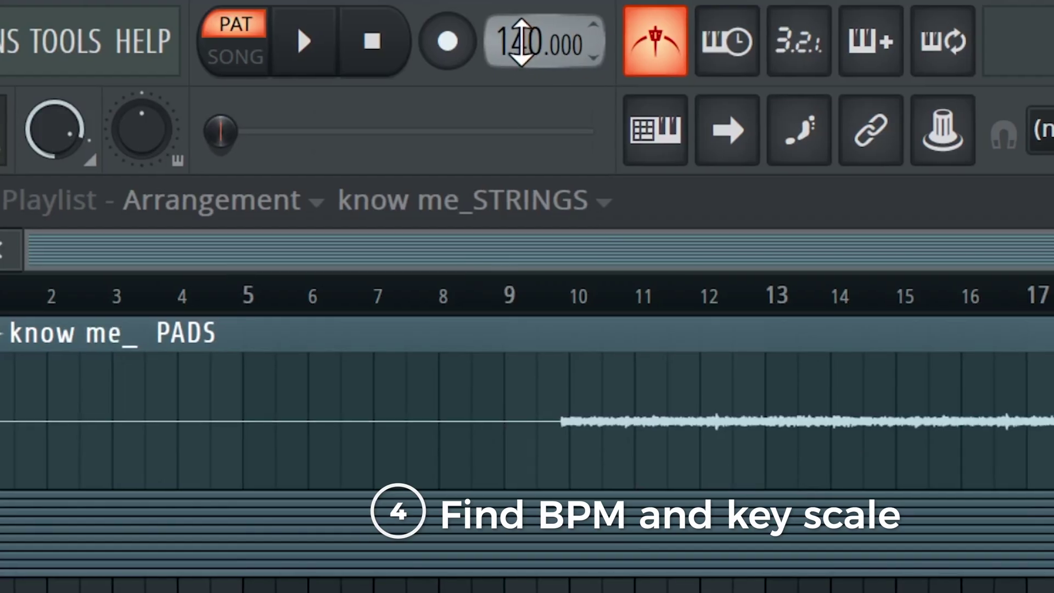
# Set the project tempo to 126 BPM and play the song while checking the stem levels in the mixer
pyautogui.moveTo(522, 41); pyautogui.dragTo(521, 56)
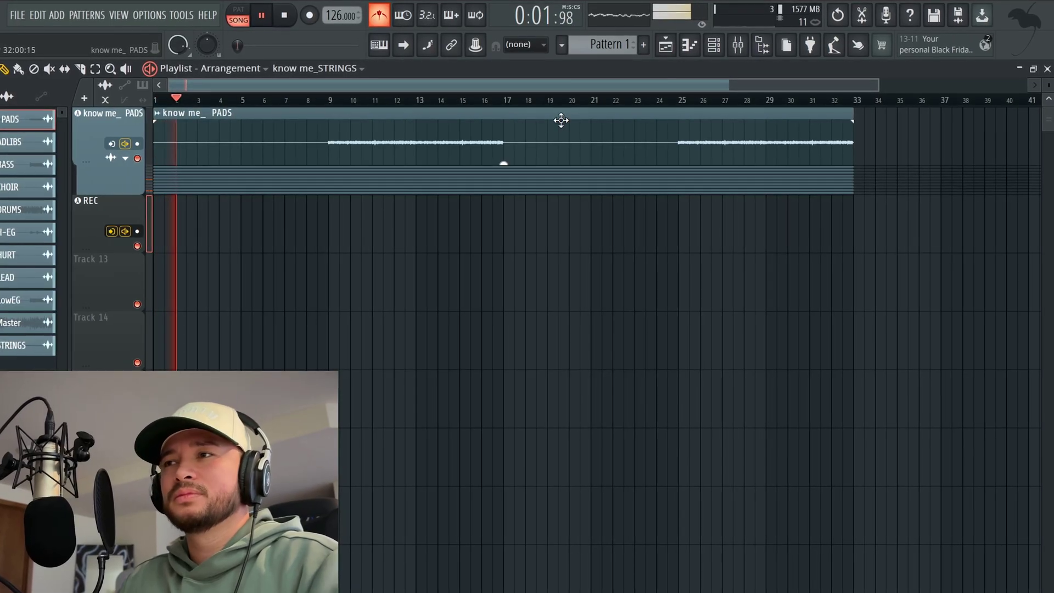
pyautogui.click(750, 48)
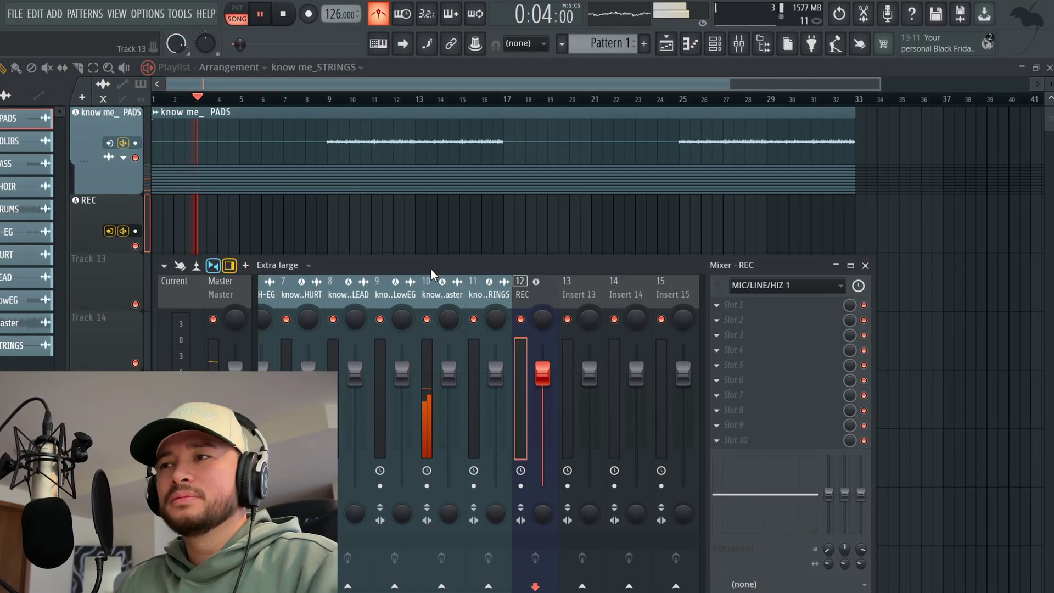
pyautogui.scroll(4, 438, 283)
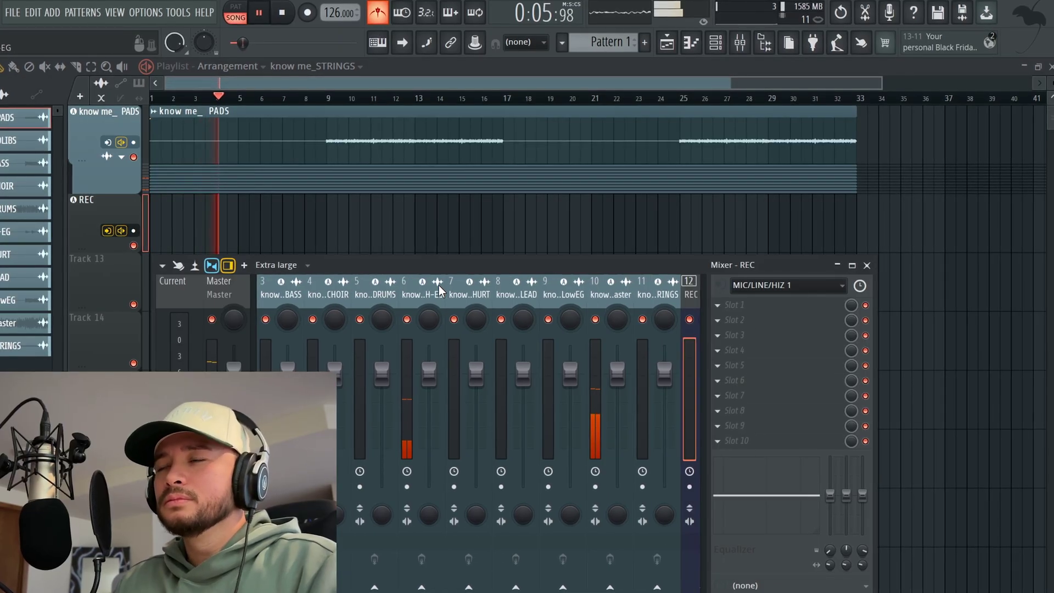
pyautogui.scroll(2, 437, 284)
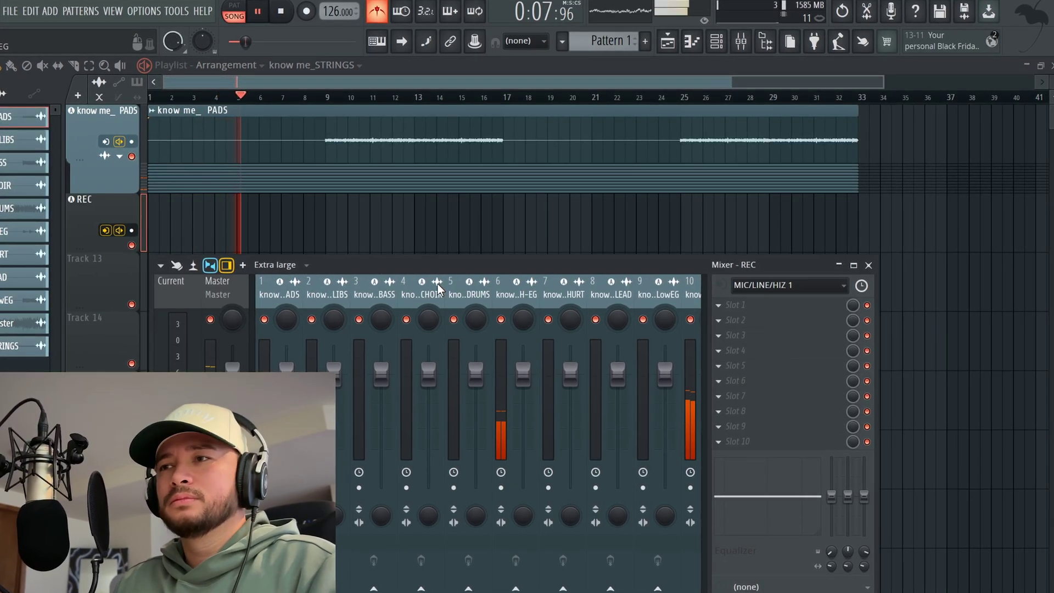
pyautogui.scroll(-2, 437, 285)
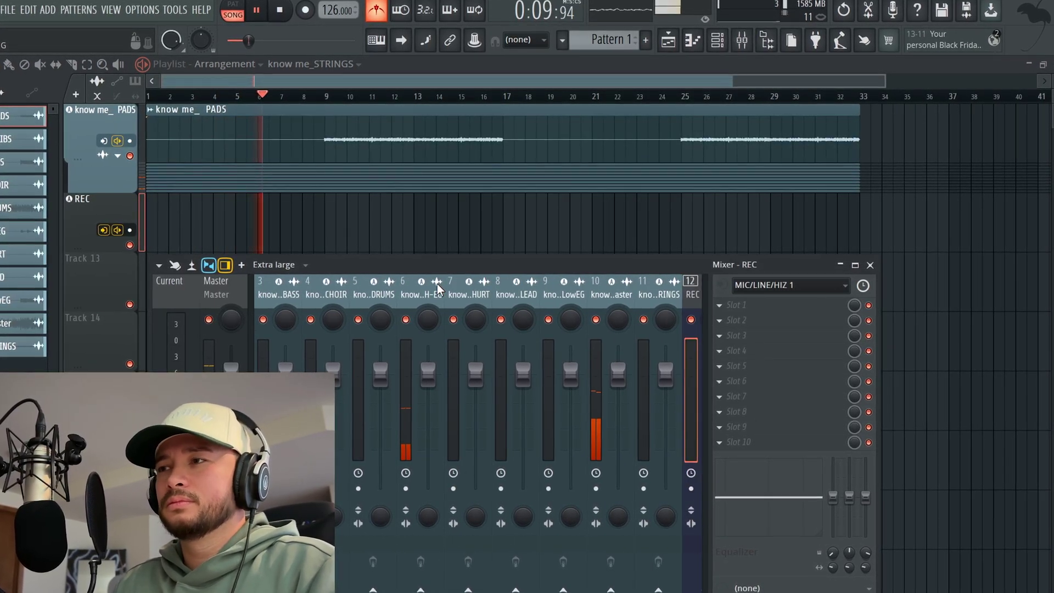
pyautogui.scroll(-3, 437, 285)
pyautogui.scroll(3, 318, 99)
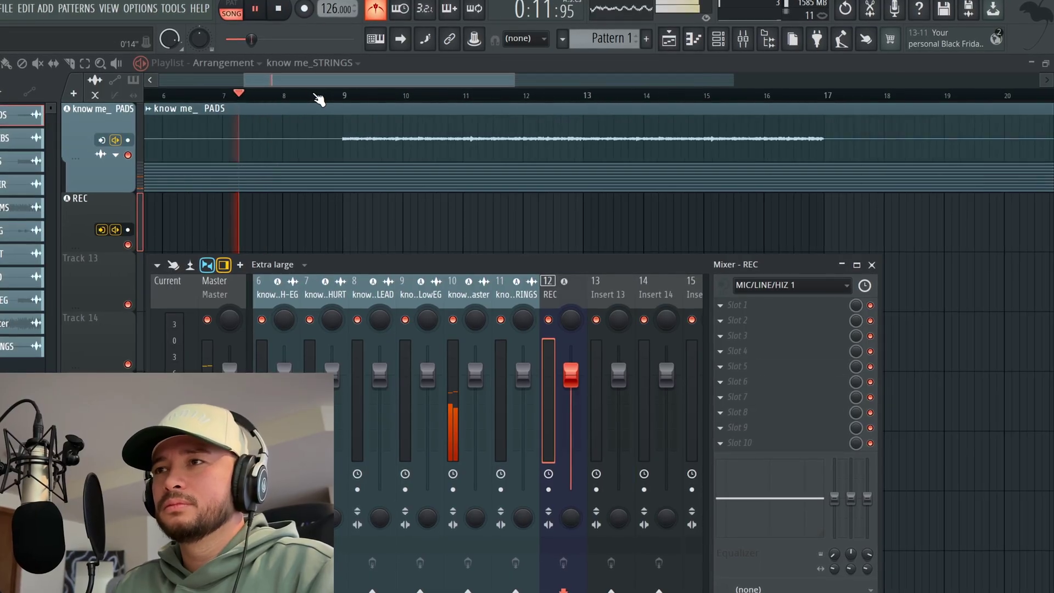
# Expand the stem group to remove the know me_Master stem, and place the playhead at bar 9
pyautogui.click(116, 156)
pyautogui.scroll(-2, 590, 225)
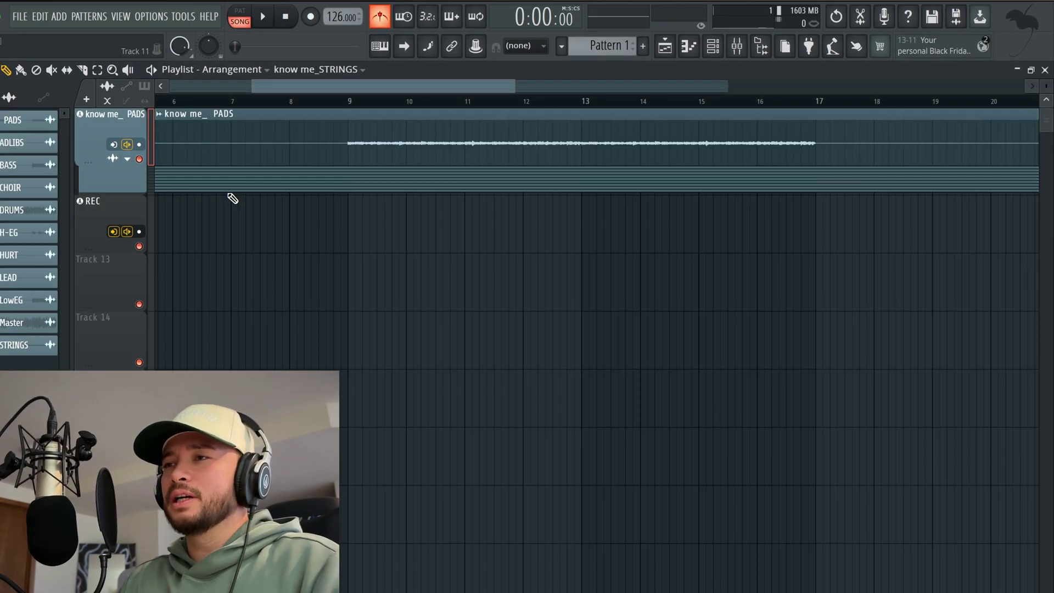
pyautogui.moveTo(338, 101); pyautogui.dragTo(352, 104)
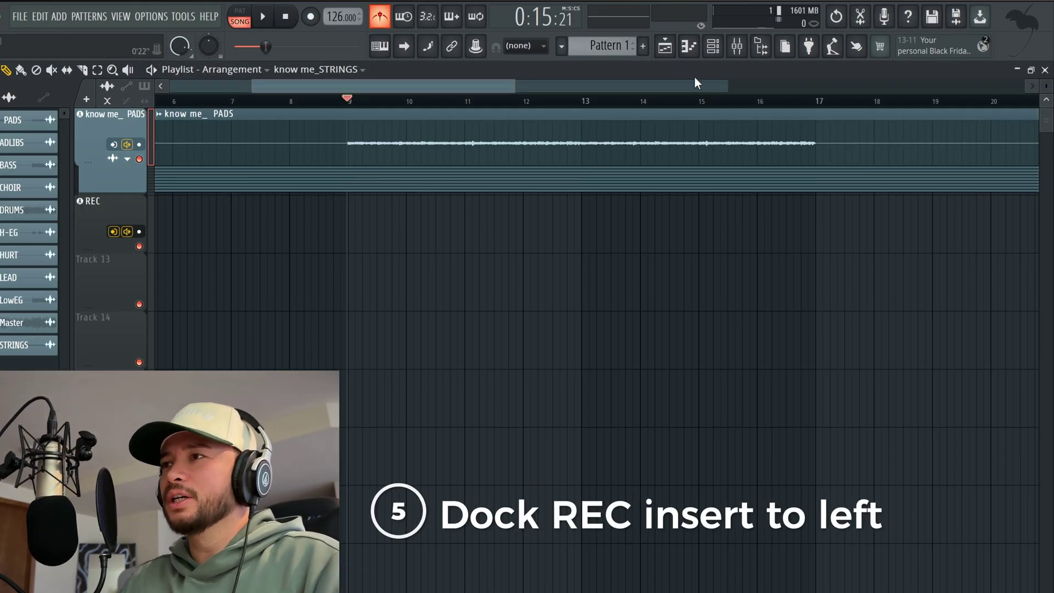
# Dock the REC mixer insert to the left beside the Master and narrow the mixer window
pyautogui.press('F9')
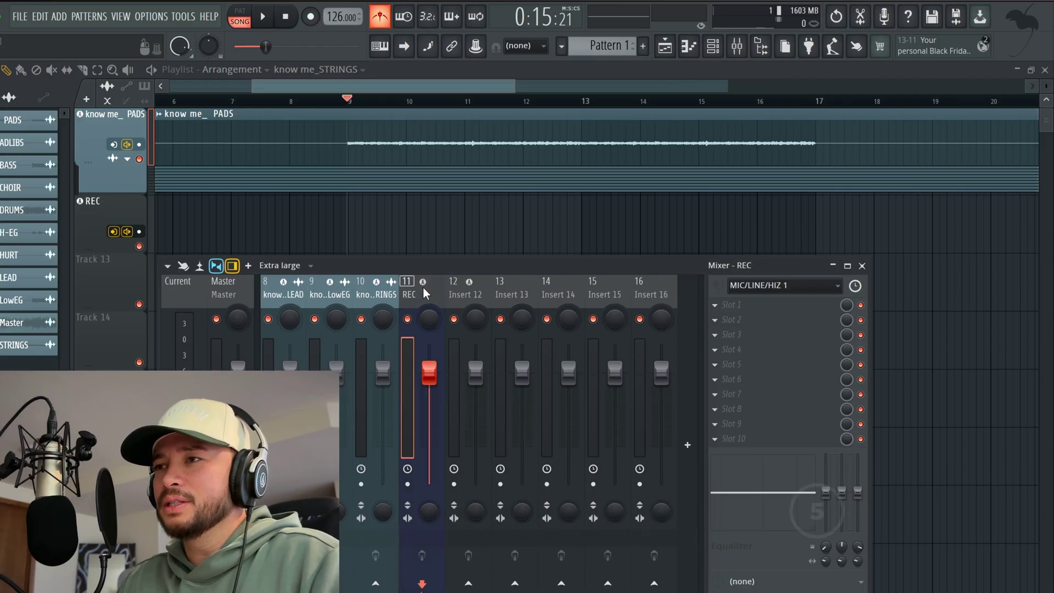
pyautogui.rightClick(423, 288)
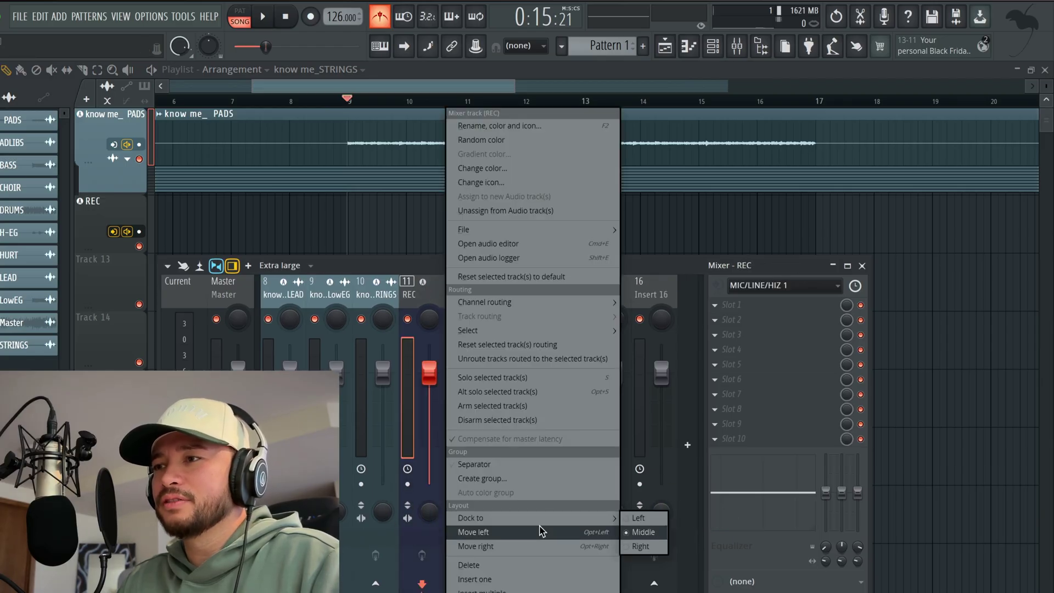
pyautogui.click(654, 522)
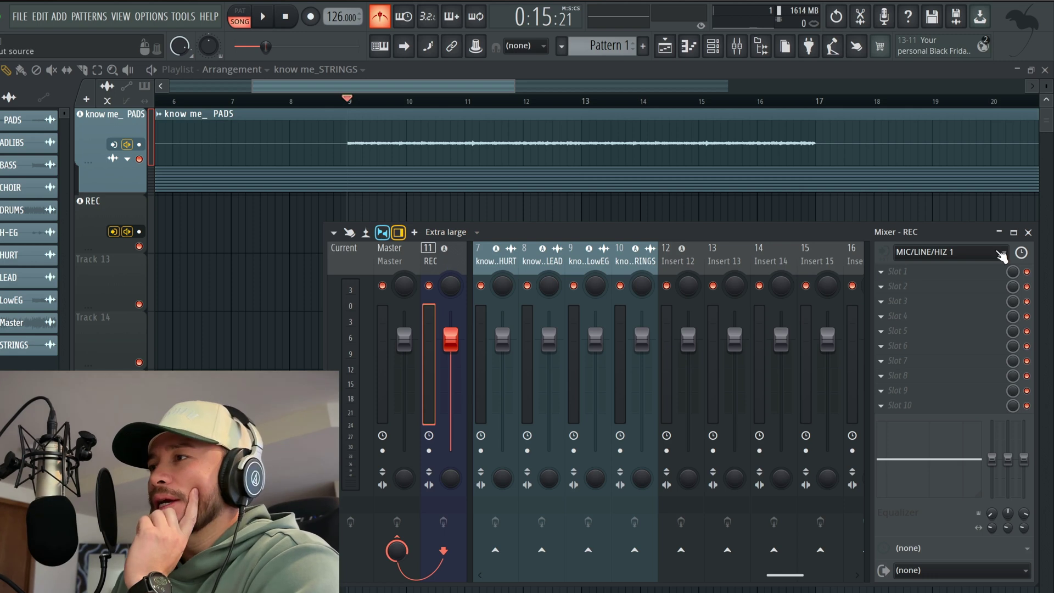
pyautogui.moveTo(1035, 261); pyautogui.dragTo(949, 261)
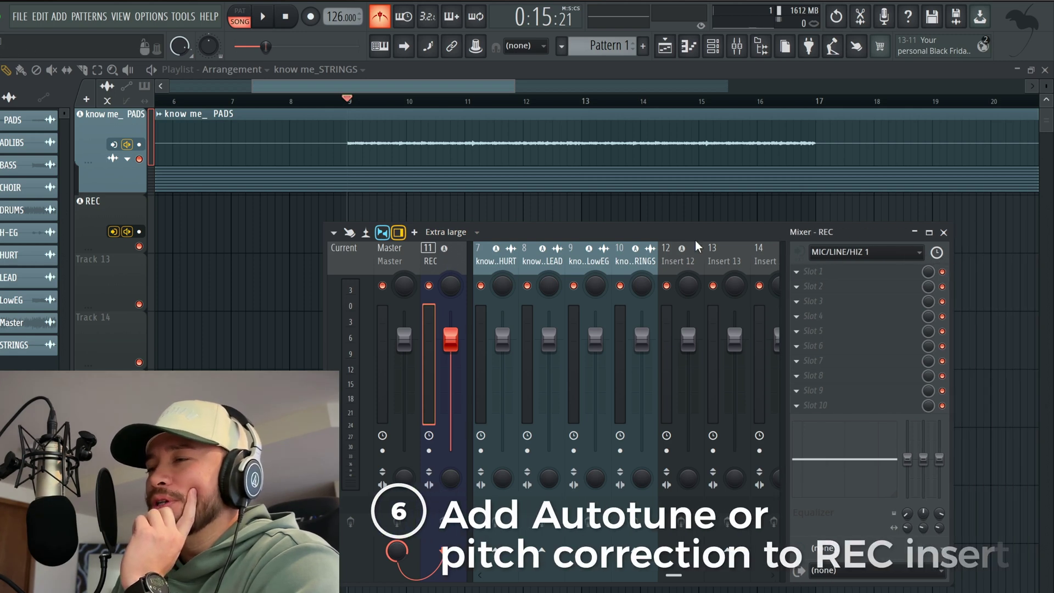
# Load Auto-Tune Pro into the REC insert's first effect slot and set its scale to Minor
pyautogui.click(811, 275)
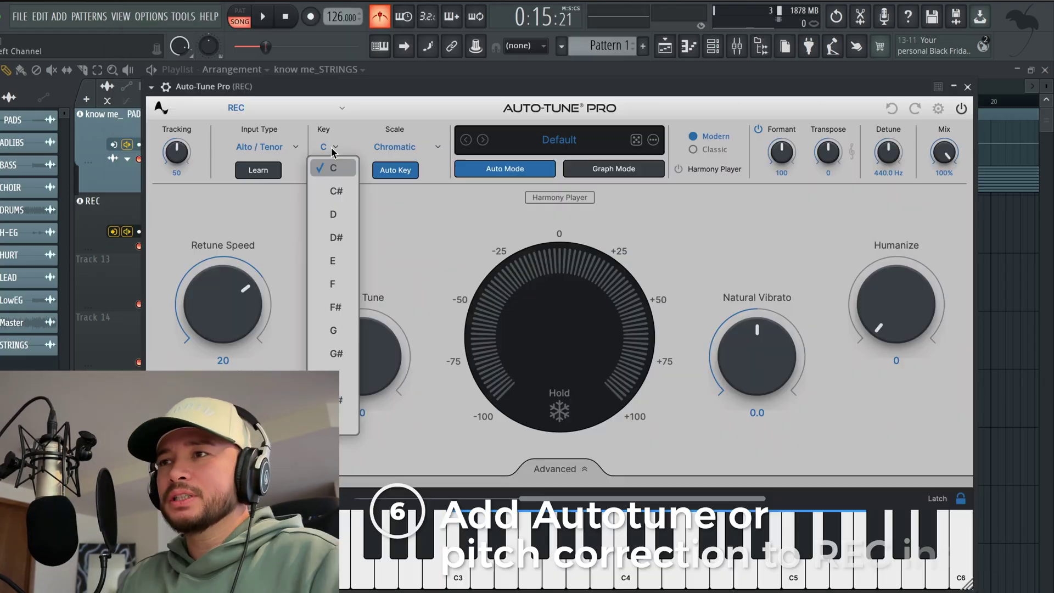
pyautogui.click(336, 190)
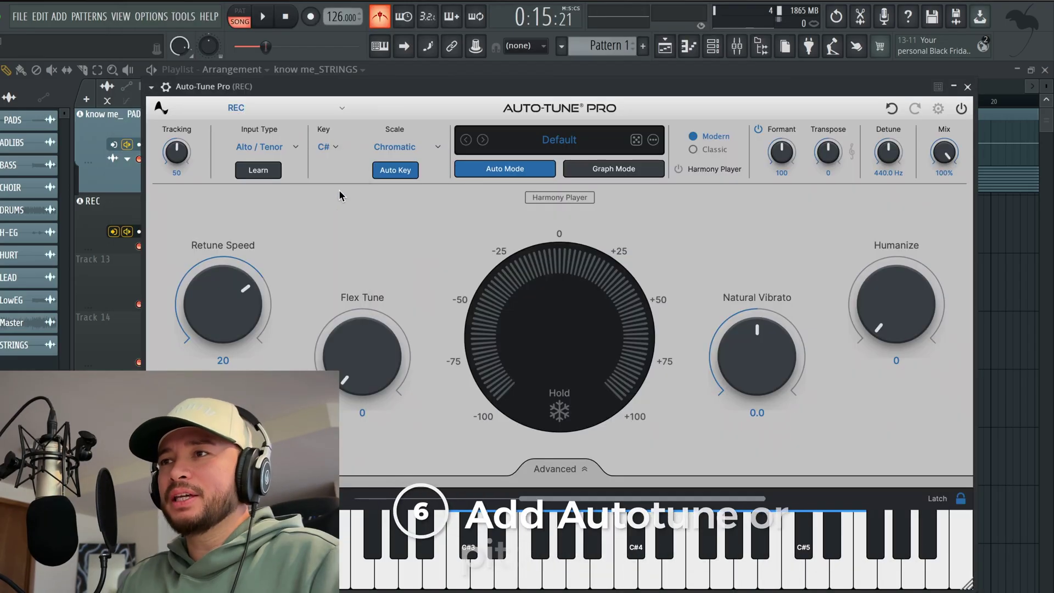
pyautogui.click(400, 146)
pyautogui.click(400, 125)
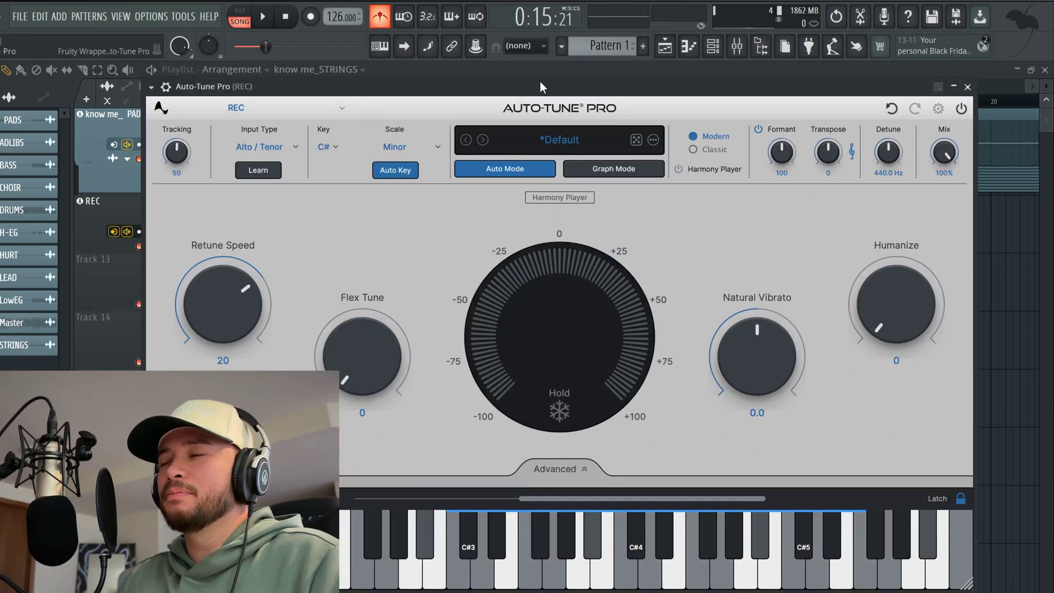
# Slow the Retune Speed slightly and set Humanize to 10 in Auto-Tune Pro on the REC insert
pyautogui.moveTo(538, 79); pyautogui.dragTo(567, 125)
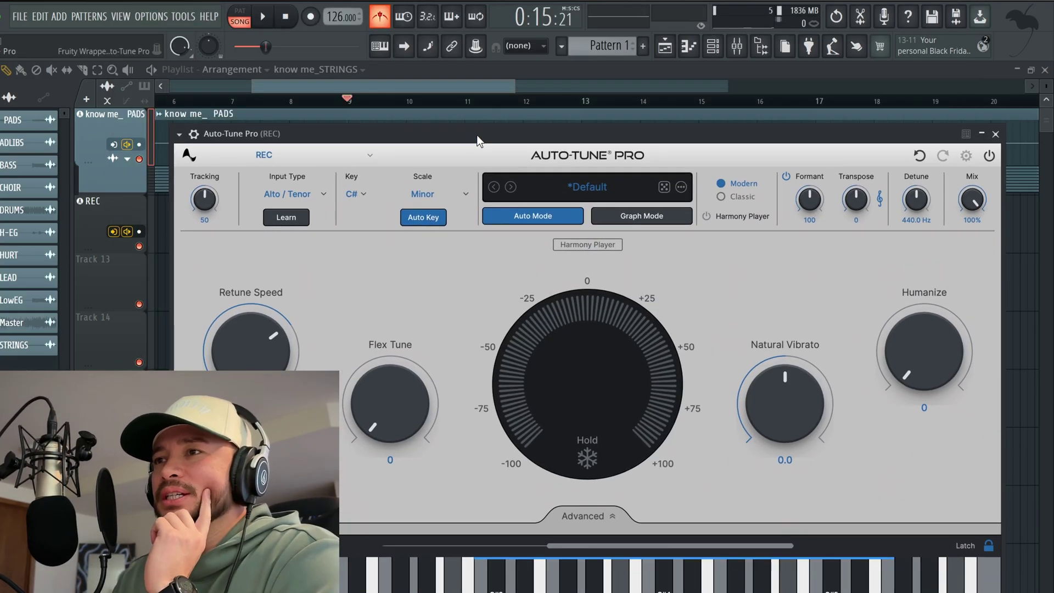
pyautogui.moveTo(477, 136); pyautogui.dragTo(478, 135)
pyautogui.moveTo(263, 335); pyautogui.dragTo(264, 341)
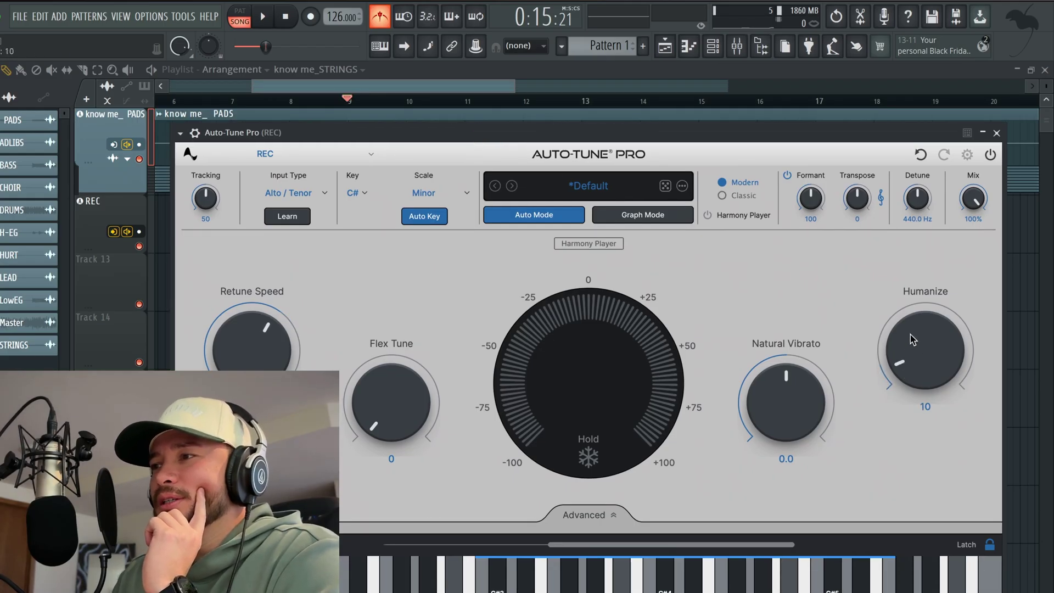
pyautogui.scroll(6, 912, 339)
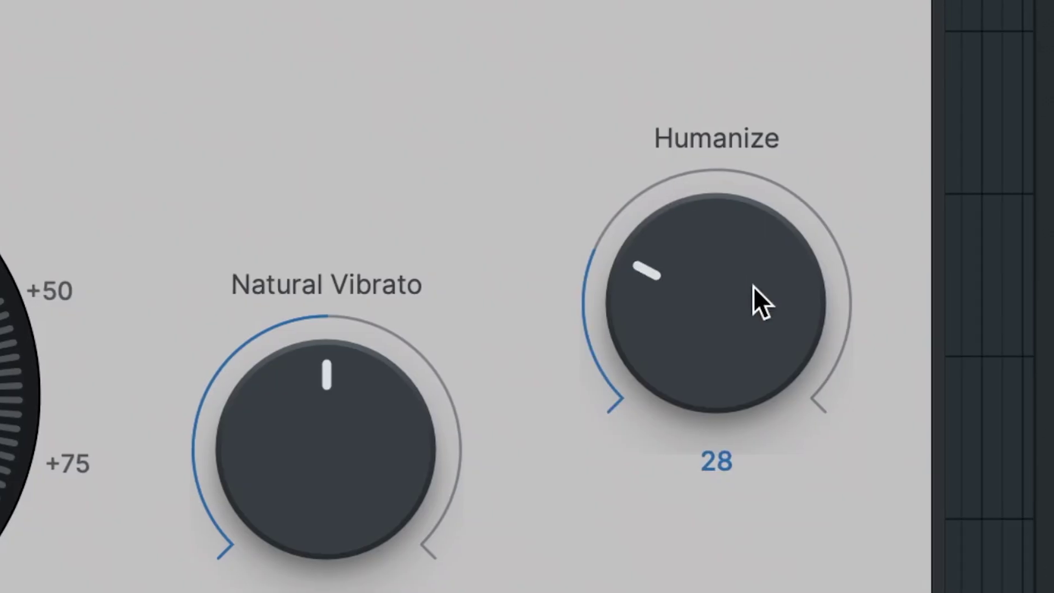
pyautogui.moveTo(754, 286); pyautogui.dragTo(746, 272)
pyautogui.click(968, 155)
pyautogui.click(881, 304)
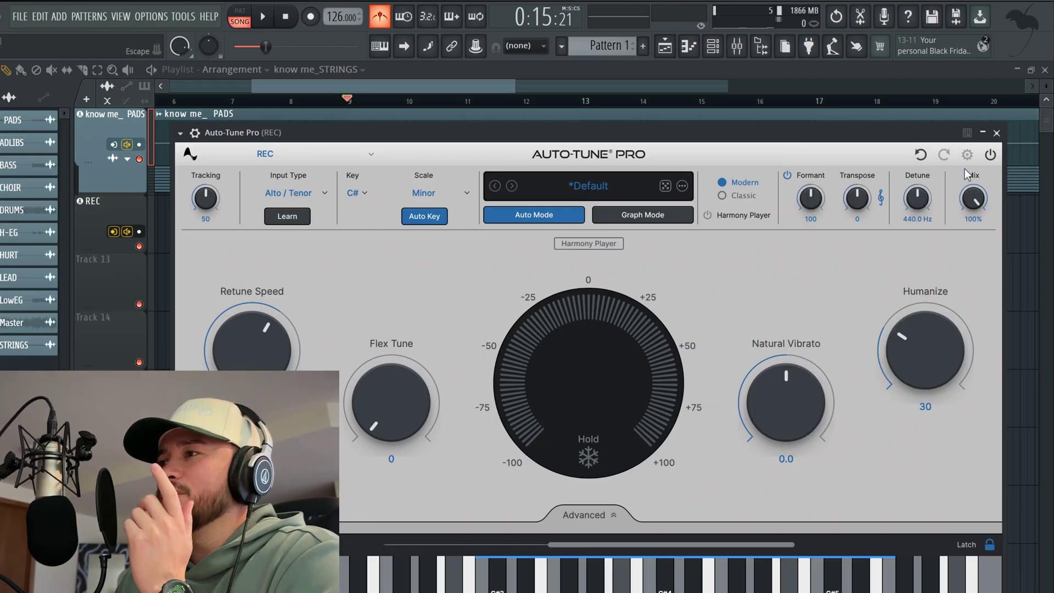
pyautogui.click(967, 155)
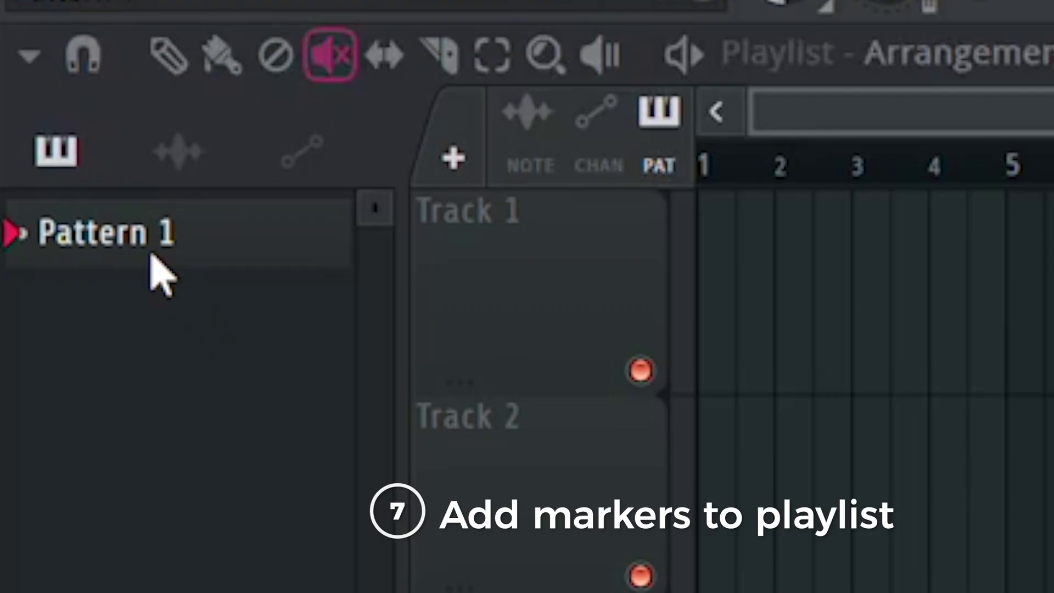
pyautogui.click(30, 57)
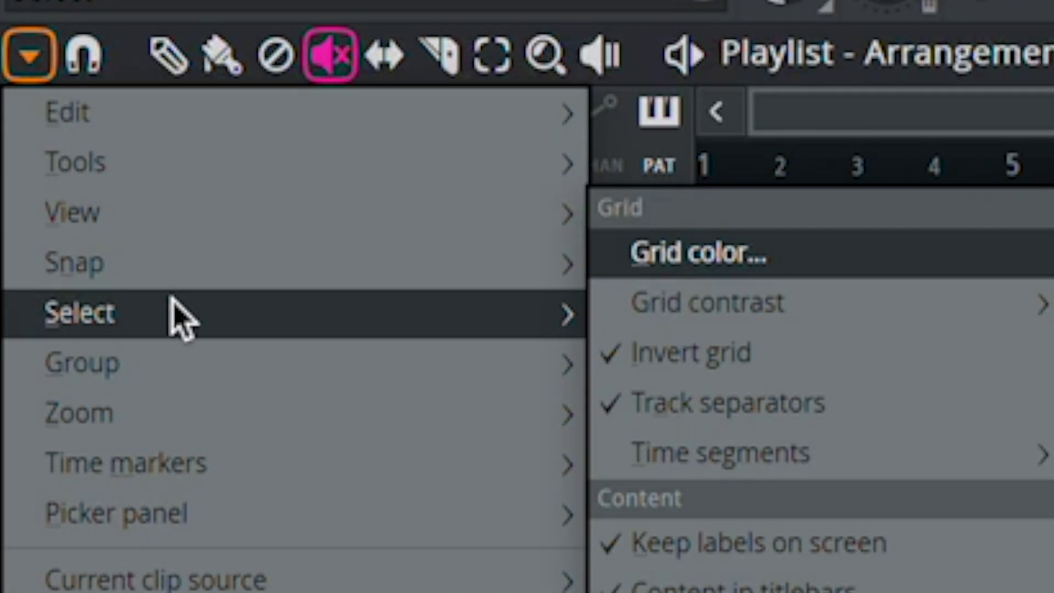
pyautogui.moveTo(219, 468)
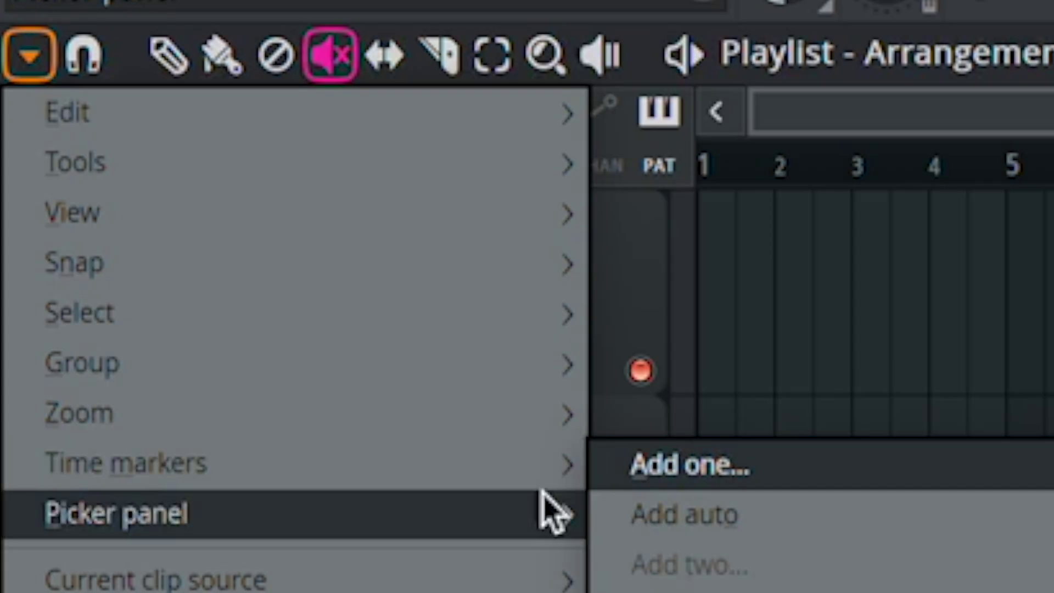
pyautogui.click(805, 483)
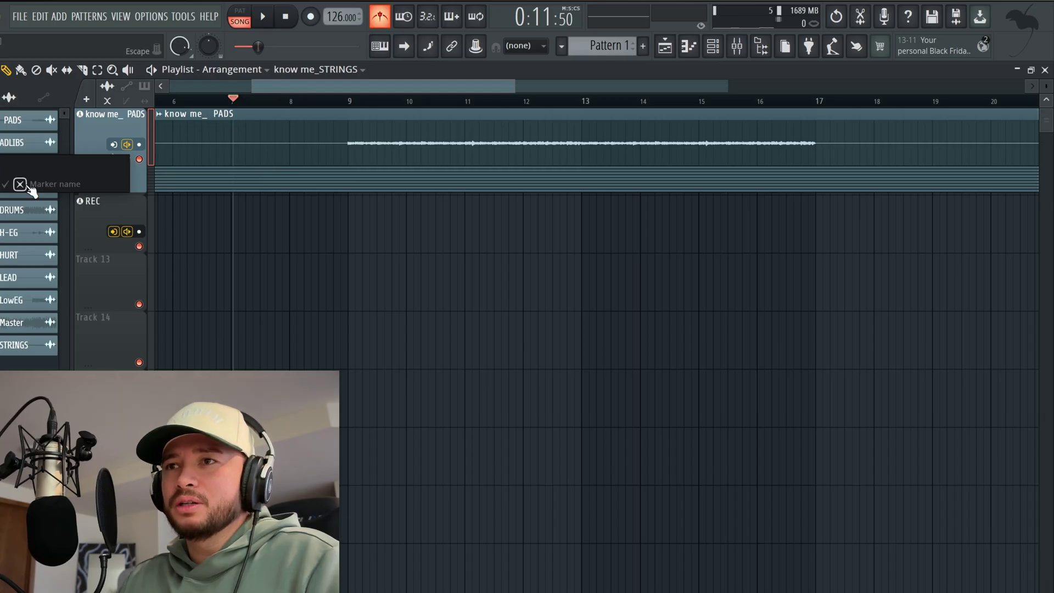
pyautogui.click(20, 184)
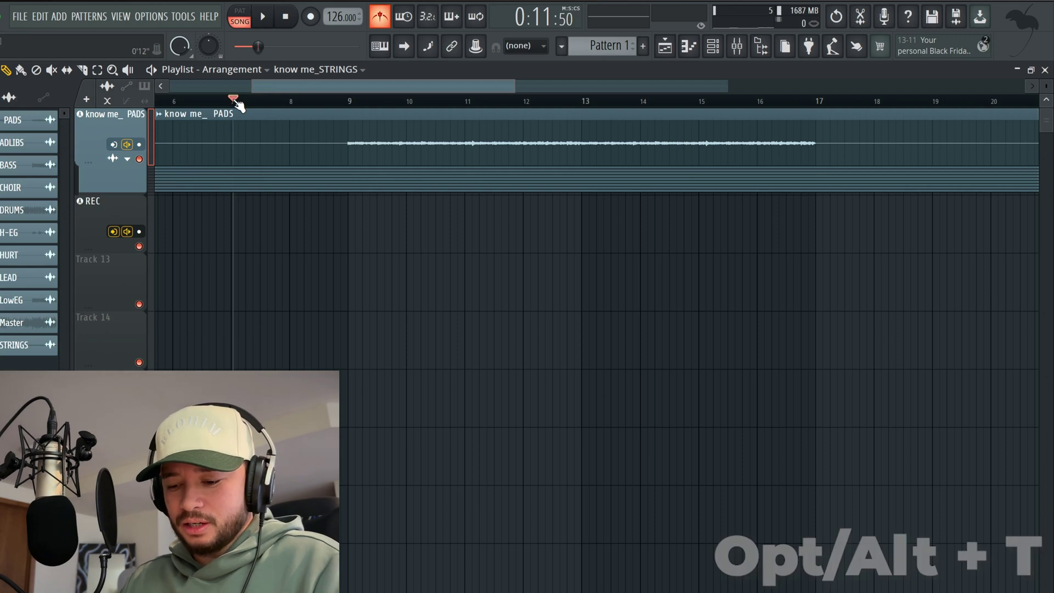
# Add a time marker named INTRO at bar 1 of the playlist
pyautogui.hotkey('alt', 't')
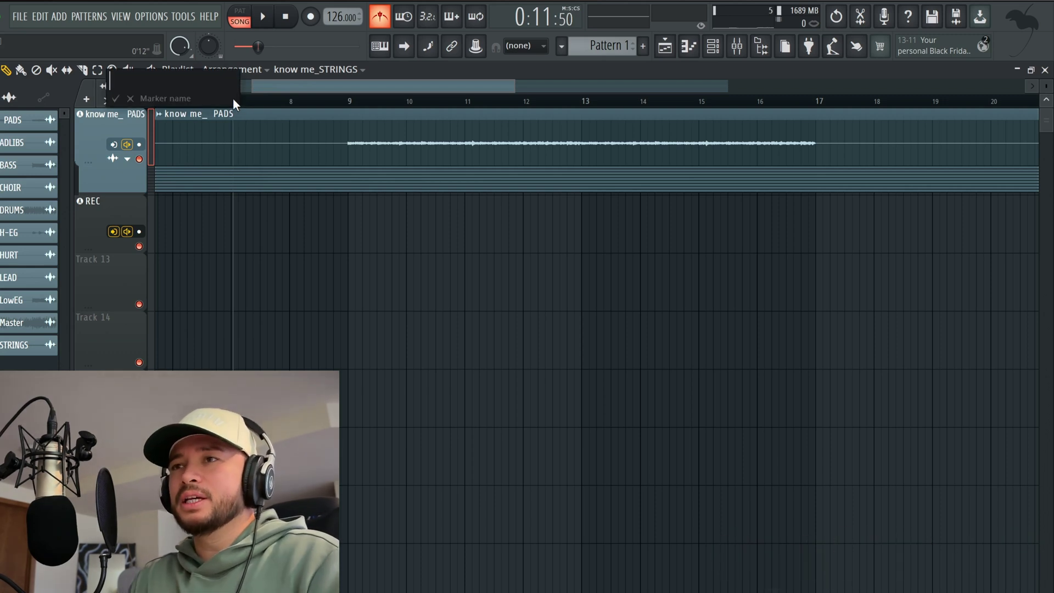
pyautogui.write('INTRO')
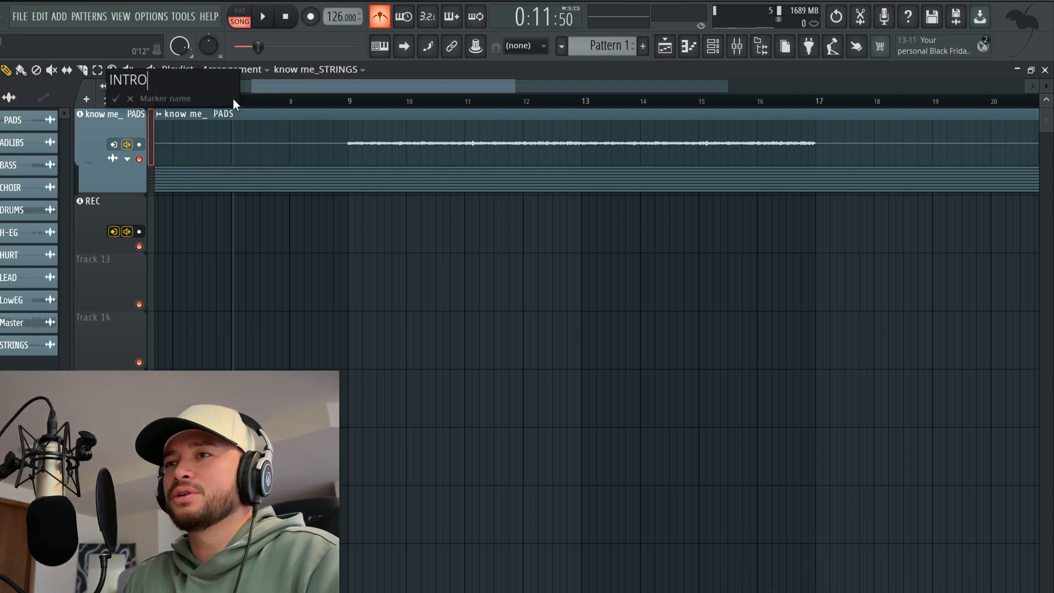
pyautogui.press('Return')
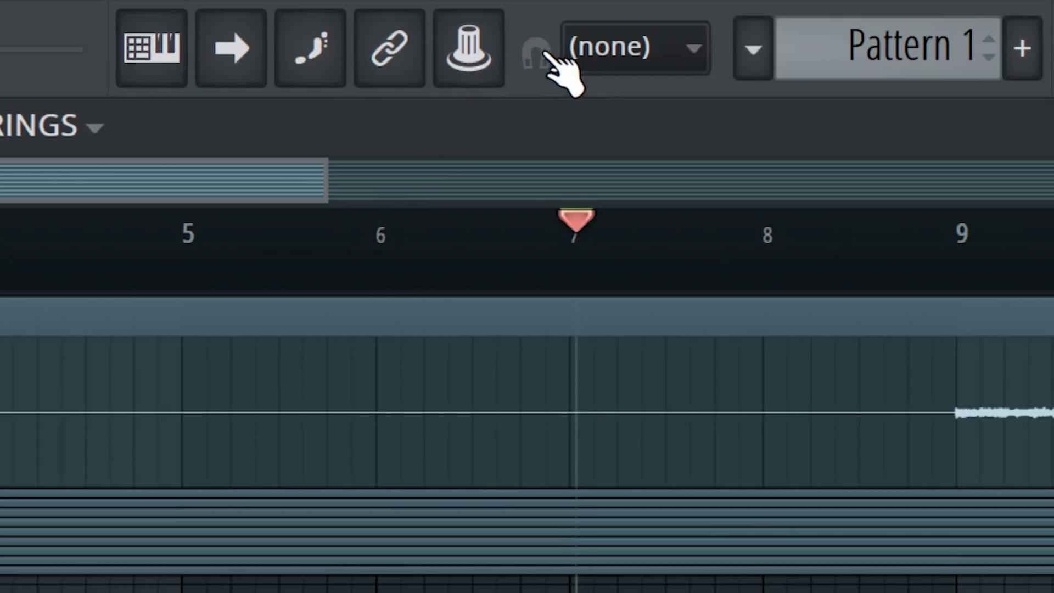
# Set the playlist snap to Line and add a time marker named HOOK at bar 9, where the pads begin
pyautogui.scroll(2, 503, 46)
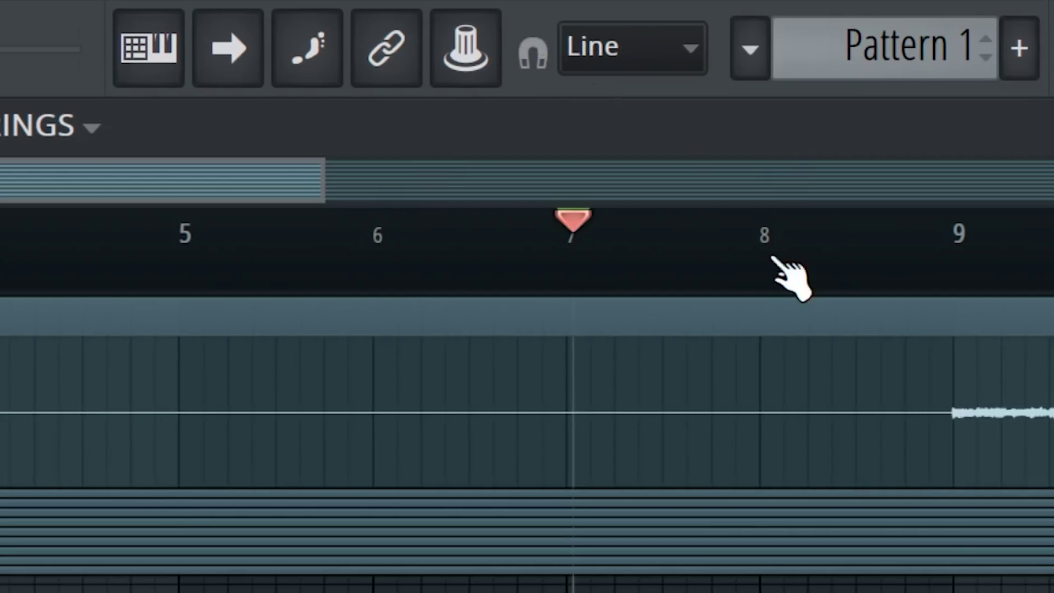
pyautogui.scroll(2, 769, 269)
pyautogui.rightClick(1001, 267)
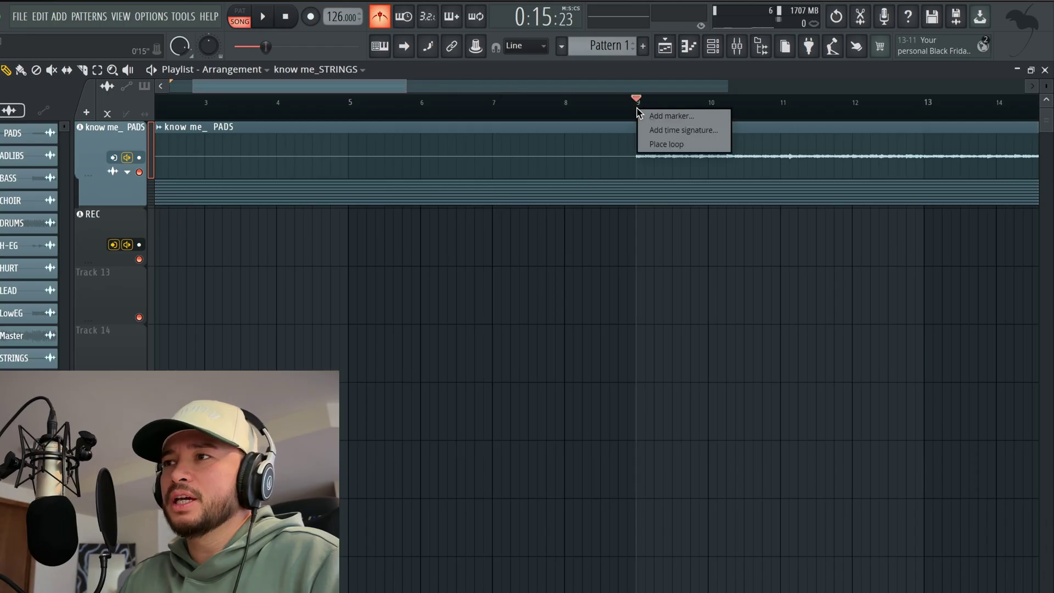
pyautogui.click(653, 116)
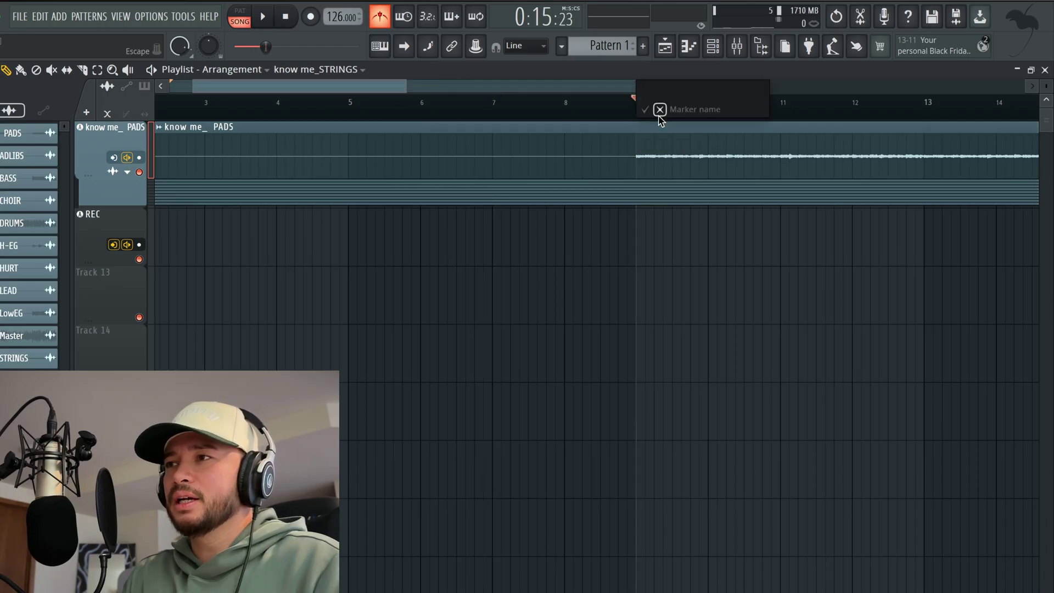
pyautogui.write('HOOK')
pyautogui.press('Return')
# Play the beat from the HOOK marker and briefly expand the stem group to check its tracks
pyautogui.press('space')
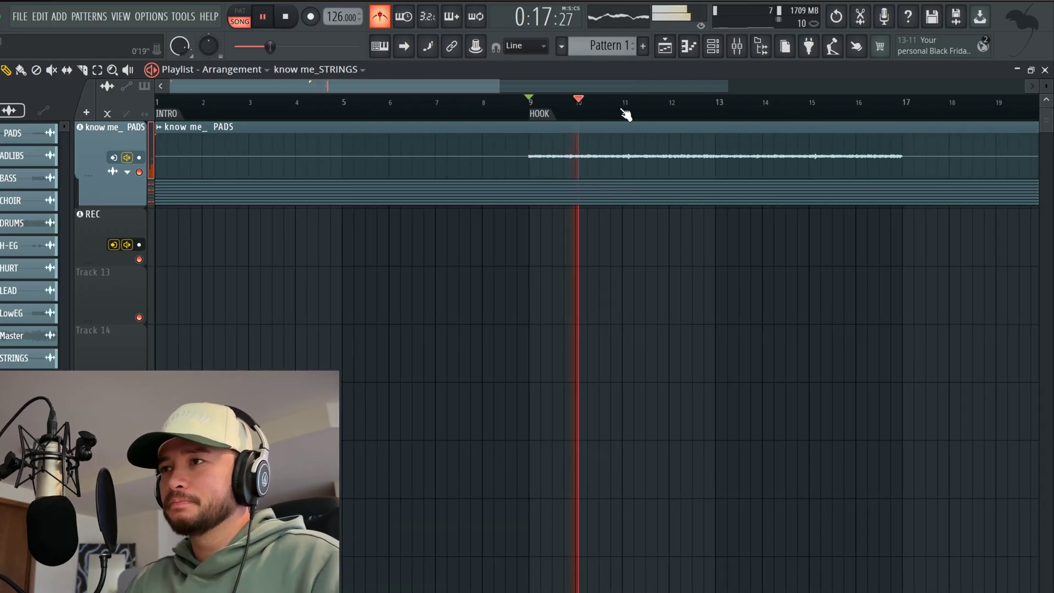
pyautogui.scroll(2, 626, 111)
pyautogui.click(129, 174)
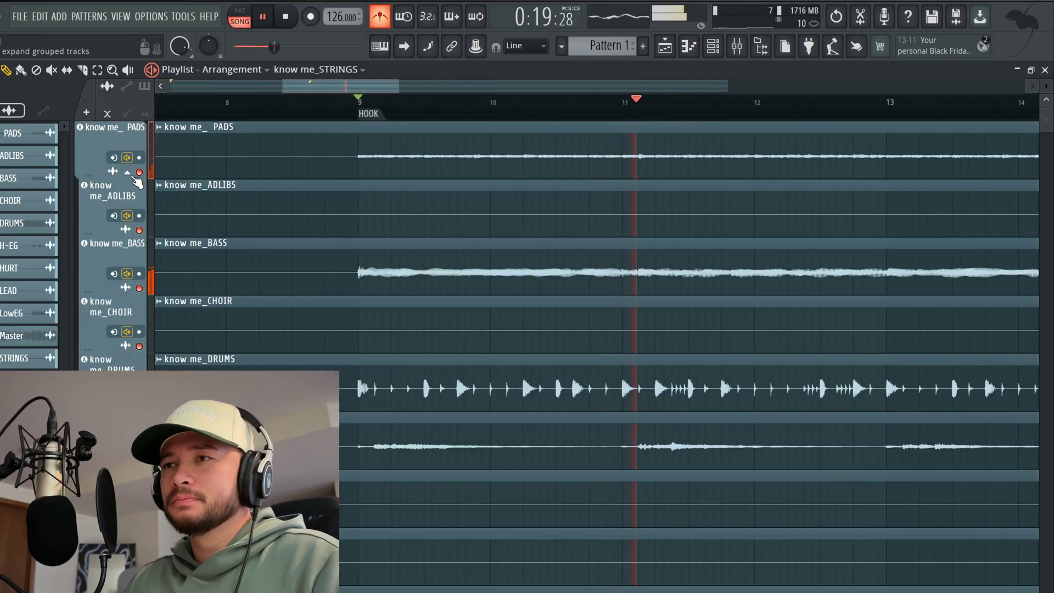
pyautogui.click(129, 174)
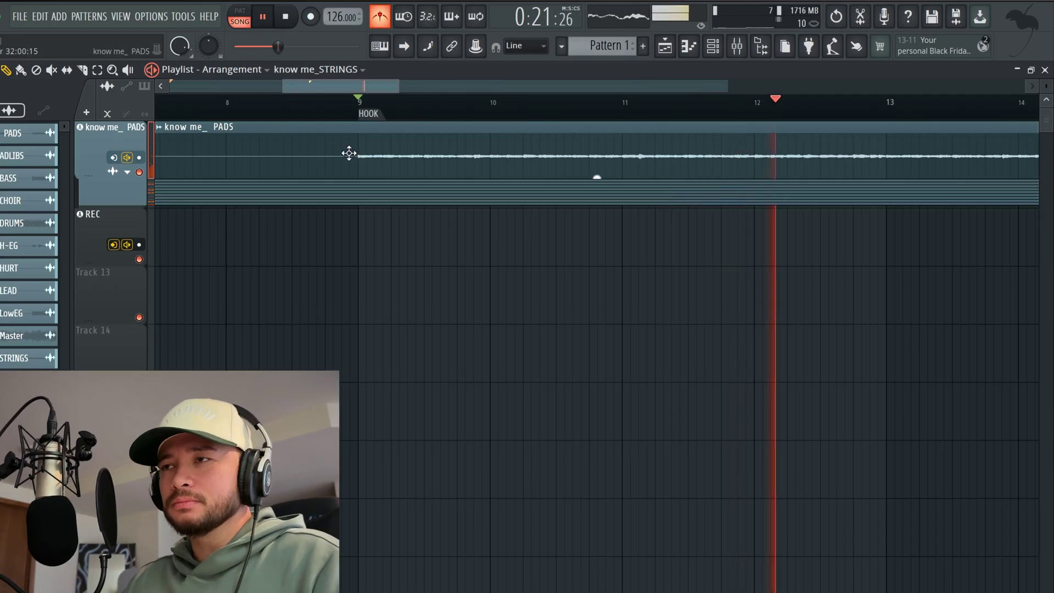
pyautogui.press('space')
# Jump to the HOOK marker and set the playhead two bars before it, at bar 7
pyautogui.click(367, 113)
pyautogui.scroll(2, 346, 112)
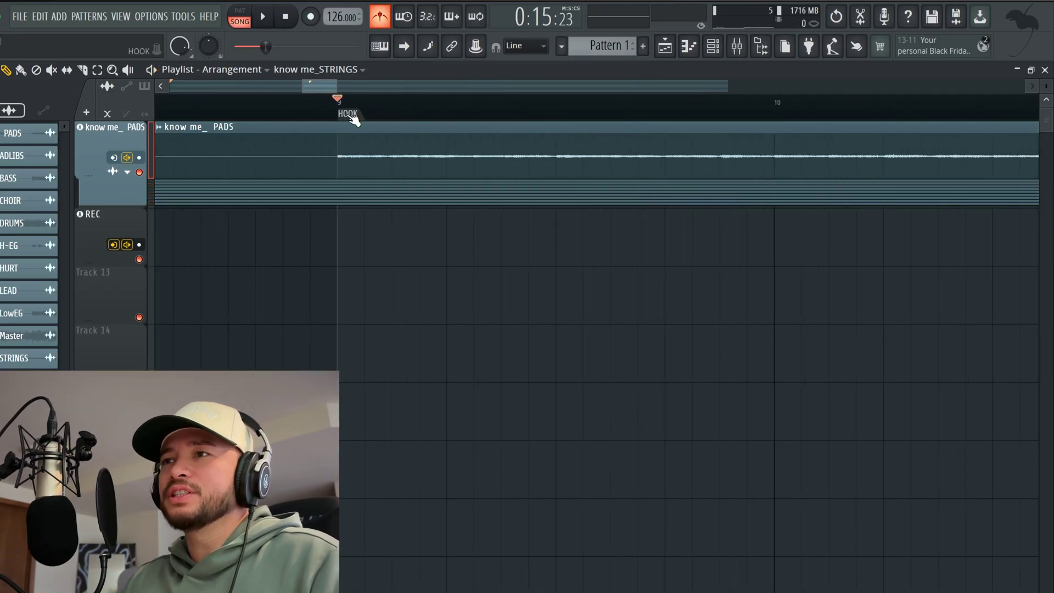
pyautogui.moveTo(333, 87); pyautogui.dragTo(321, 92)
pyautogui.scroll(-3, 322, 111)
pyautogui.hscroll(-4, 320, 109)
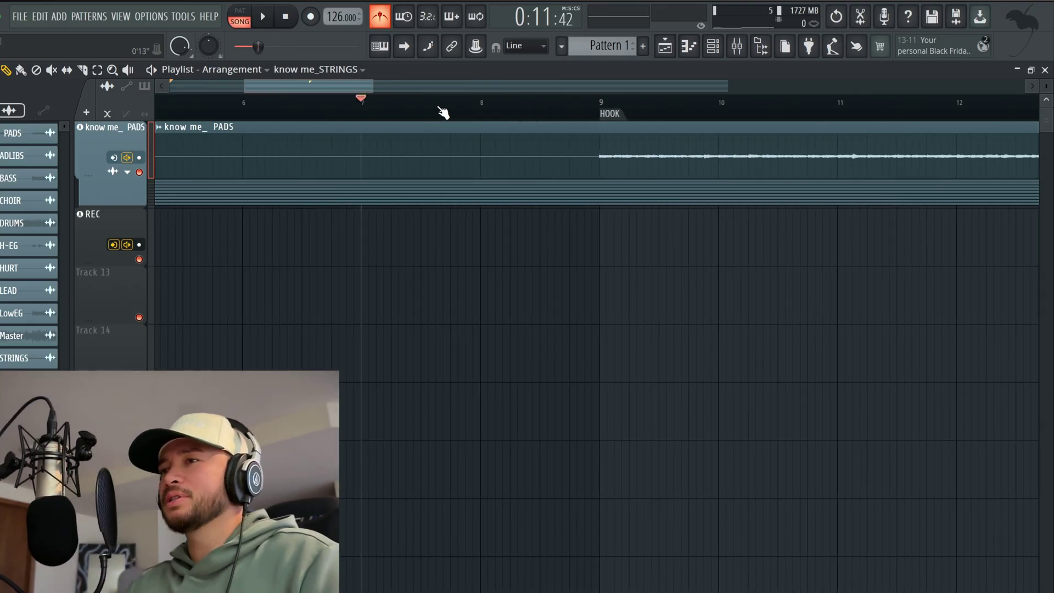
pyautogui.click(362, 107)
# Play the beat from bar 7 into the hook and check the stem levels in the mixer
pyautogui.press('space')
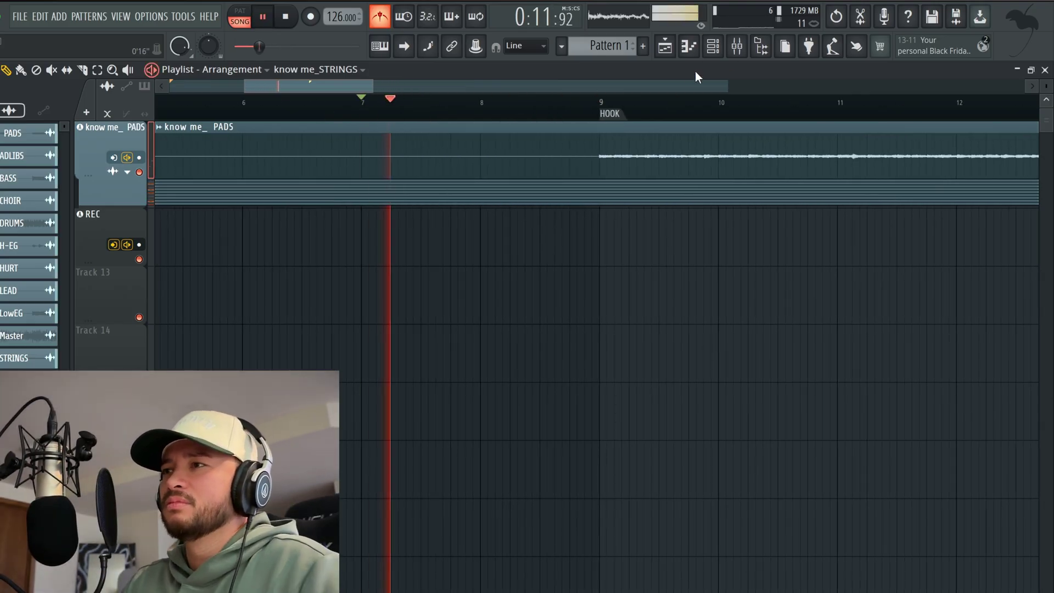
pyautogui.click(737, 46)
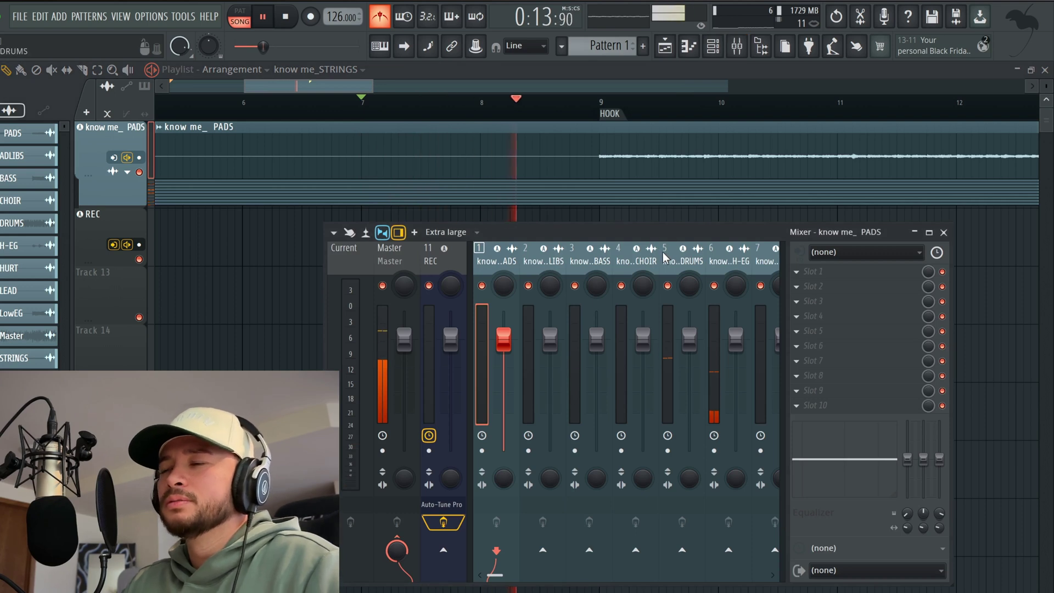
pyautogui.scroll(-1, 664, 257)
pyautogui.scroll(1, 664, 257)
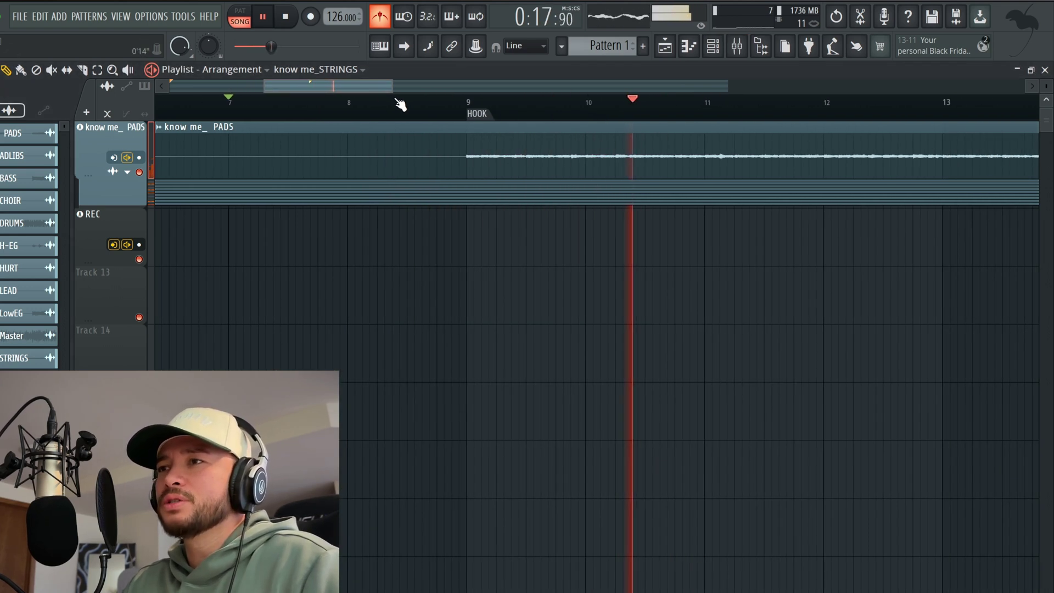
pyautogui.scroll(-5, 400, 103)
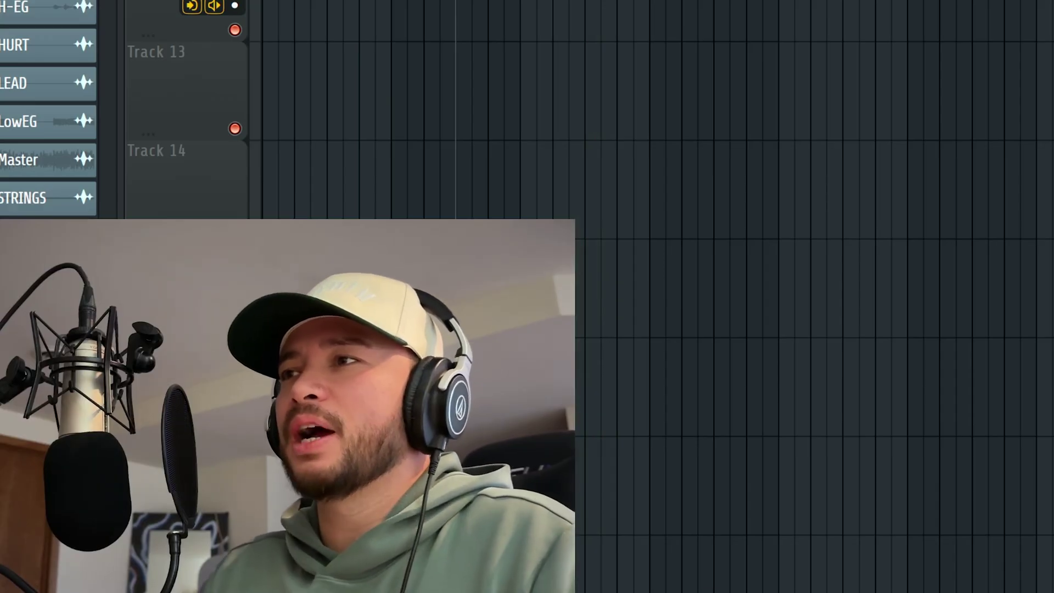
# Load StudioVerse Audio Effects Stereo into the REC insert's second effect slot and move its window into view
pyautogui.press('F9')
pyautogui.click(727, 27)
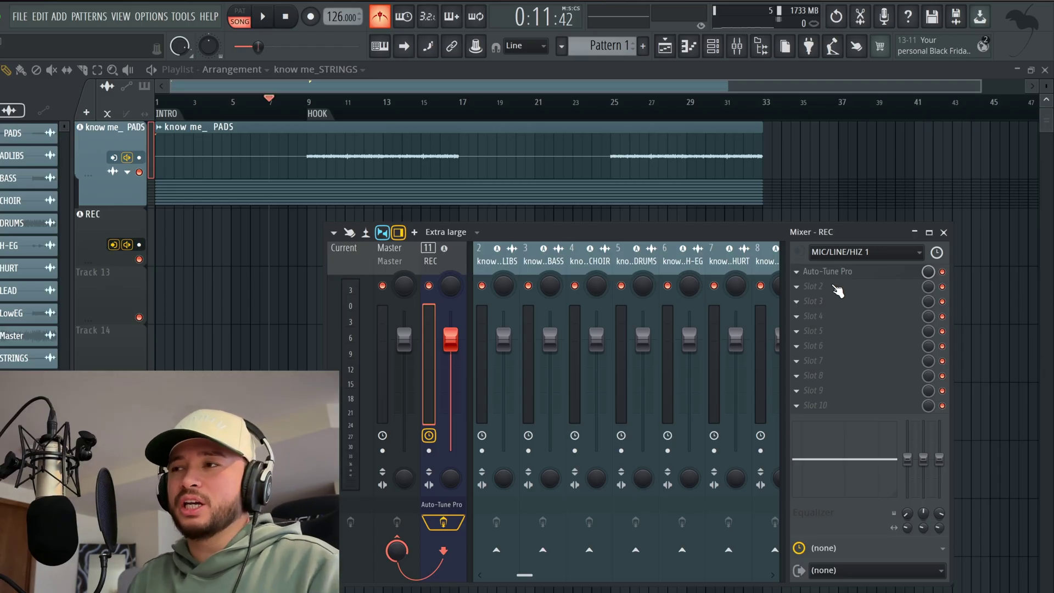
pyautogui.click(833, 287)
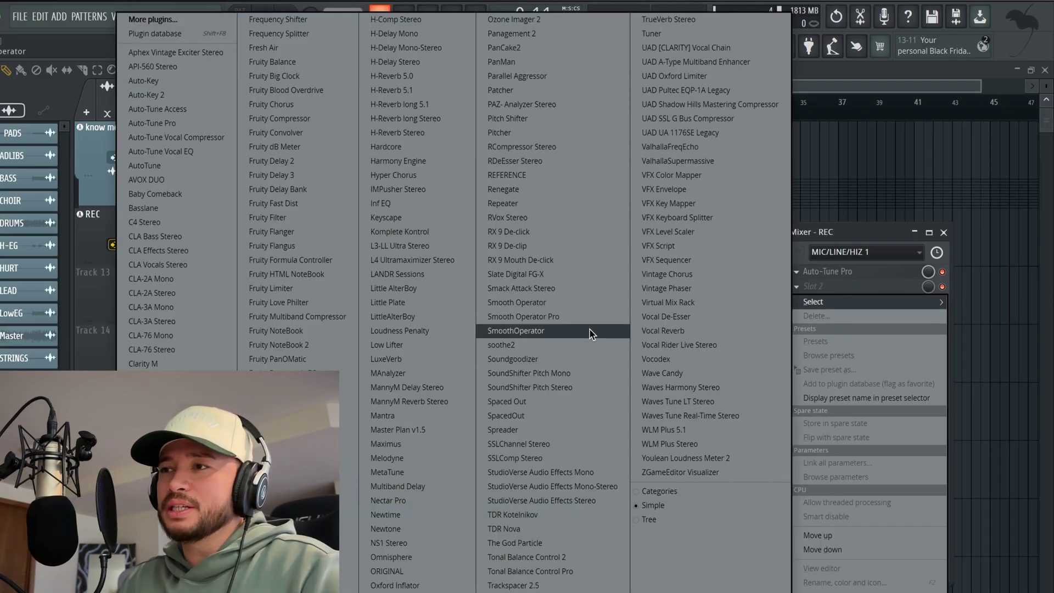
pyautogui.click(580, 502)
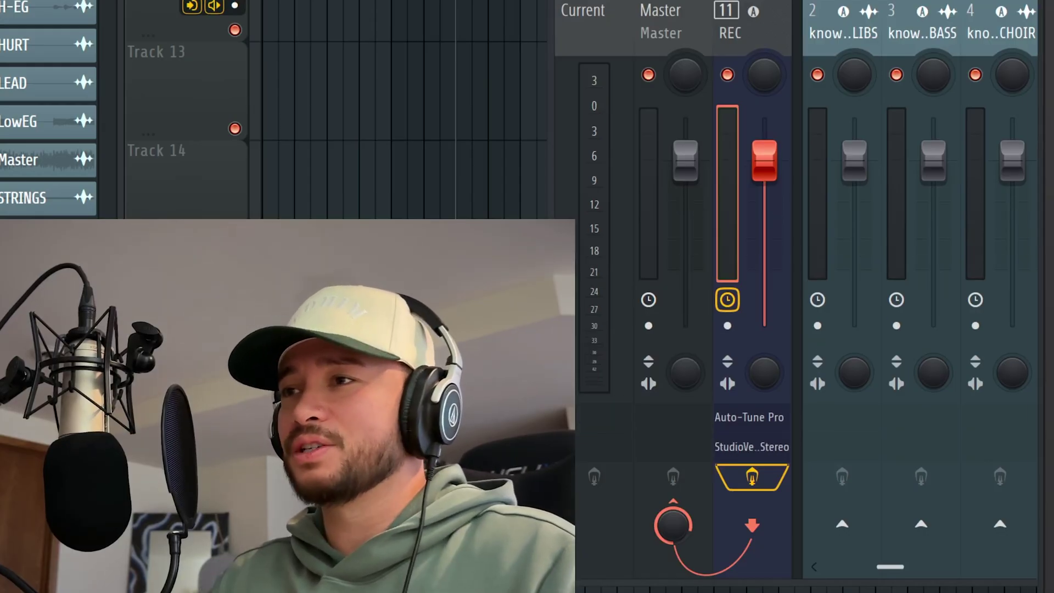
pyautogui.moveTo(1048, 55); pyautogui.dragTo(880, 3)
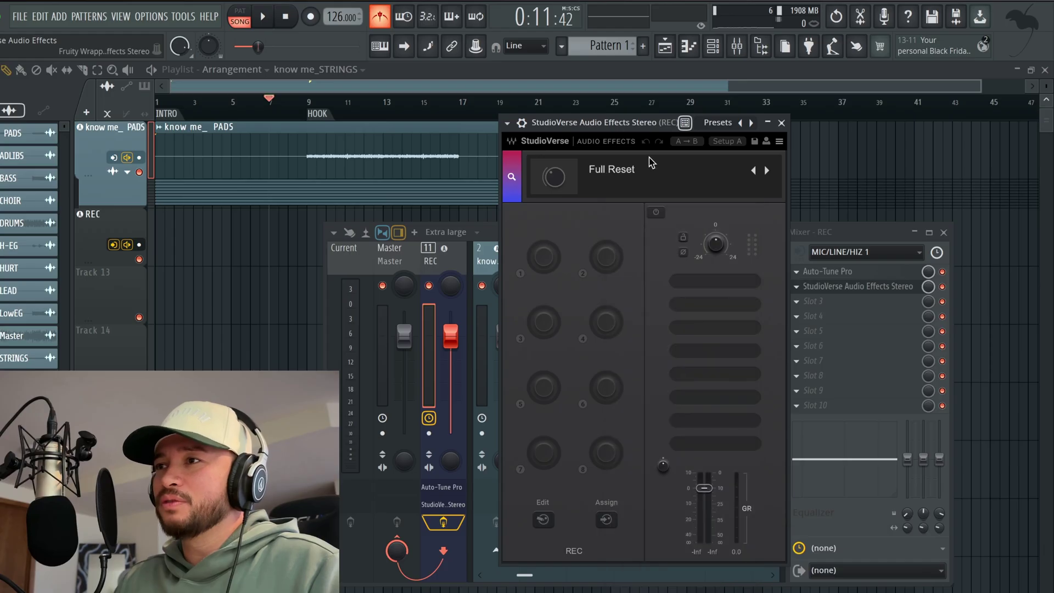
# Load the user preset LEAD Vox - CLEAN from the local Complete Vocal Chain Presets, LEAD folder, into StudioVerse Audio Effects
pyautogui.click(632, 166)
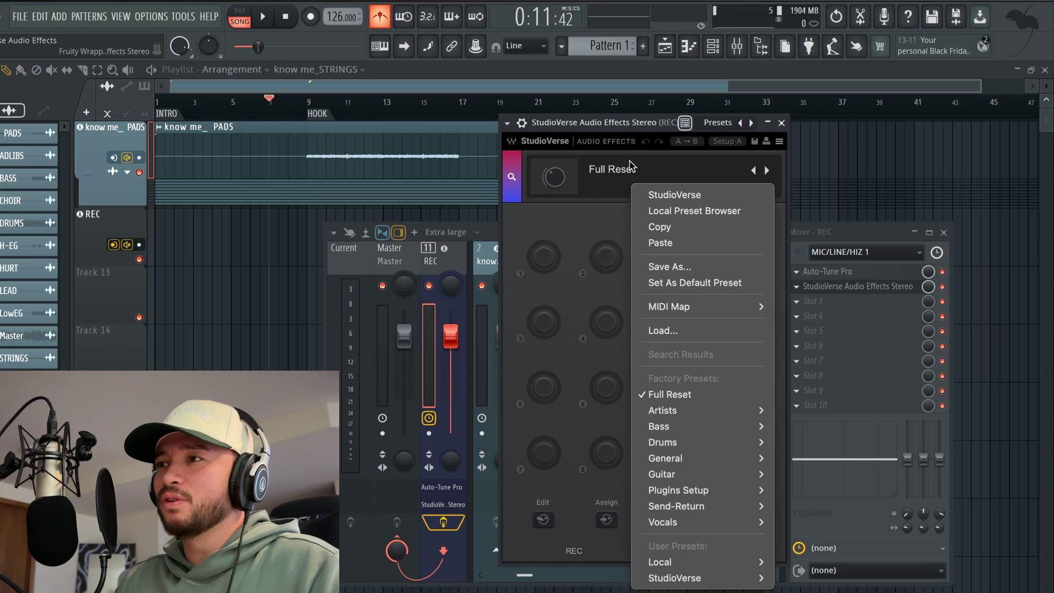
pyautogui.moveTo(687, 562)
pyautogui.moveTo(875, 566)
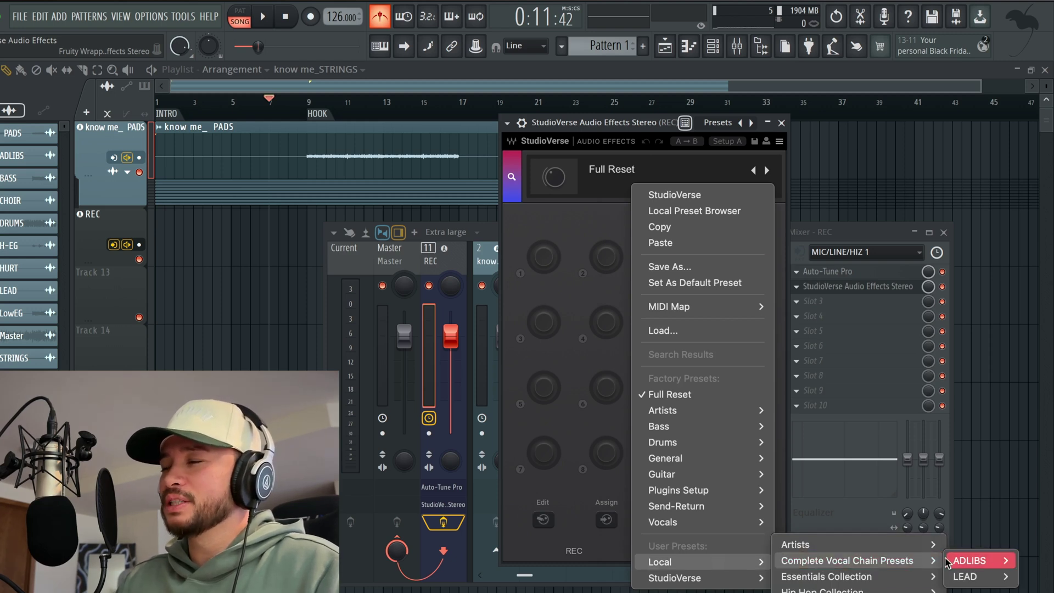
pyautogui.moveTo(996, 574)
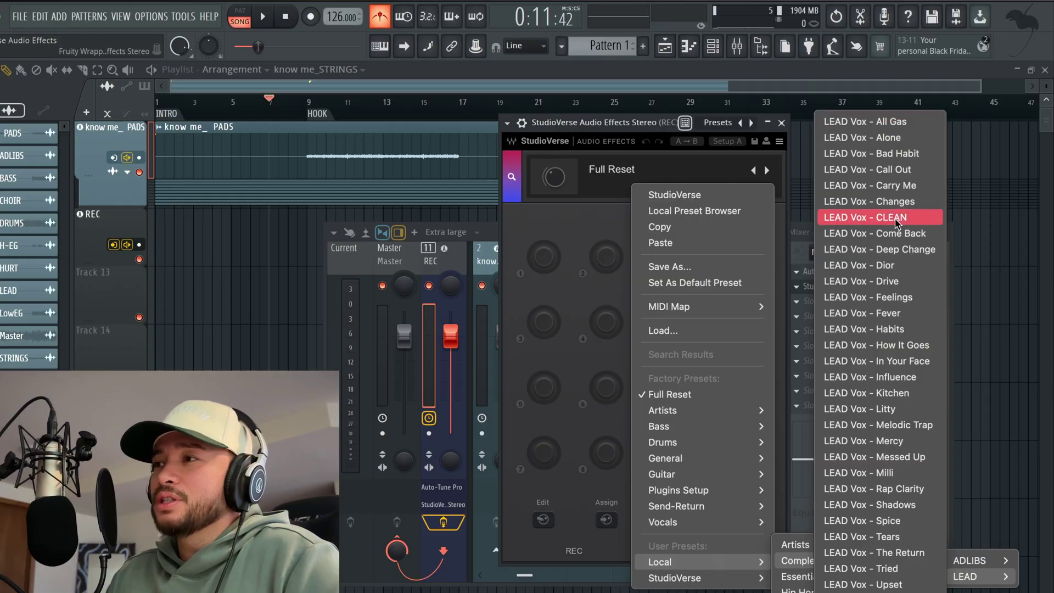
pyautogui.click(856, 219)
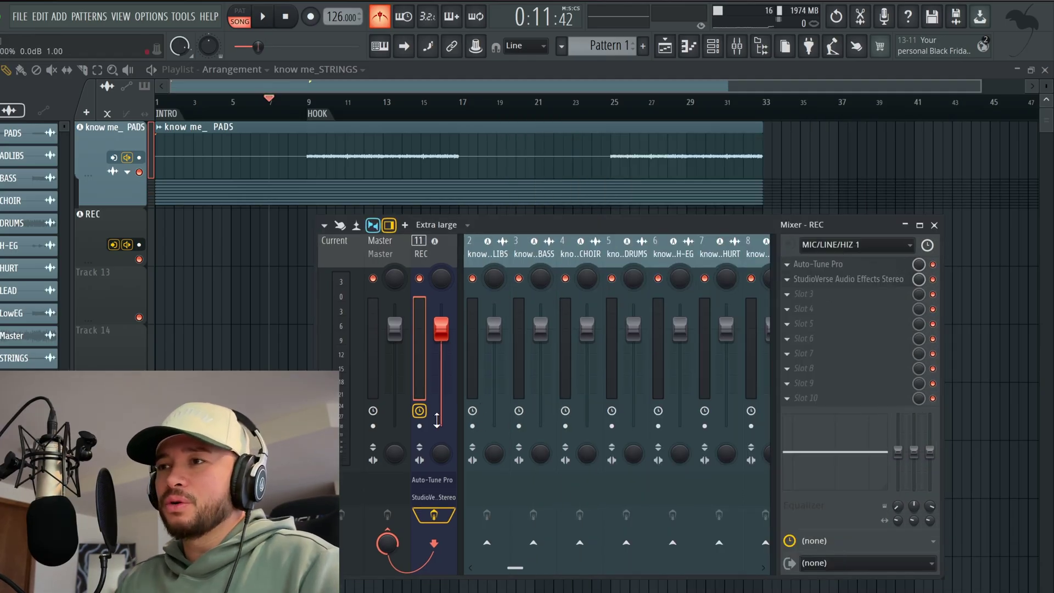
# Arm the REC insert for recording and set its external input monitoring to When armed
pyautogui.click(420, 426)
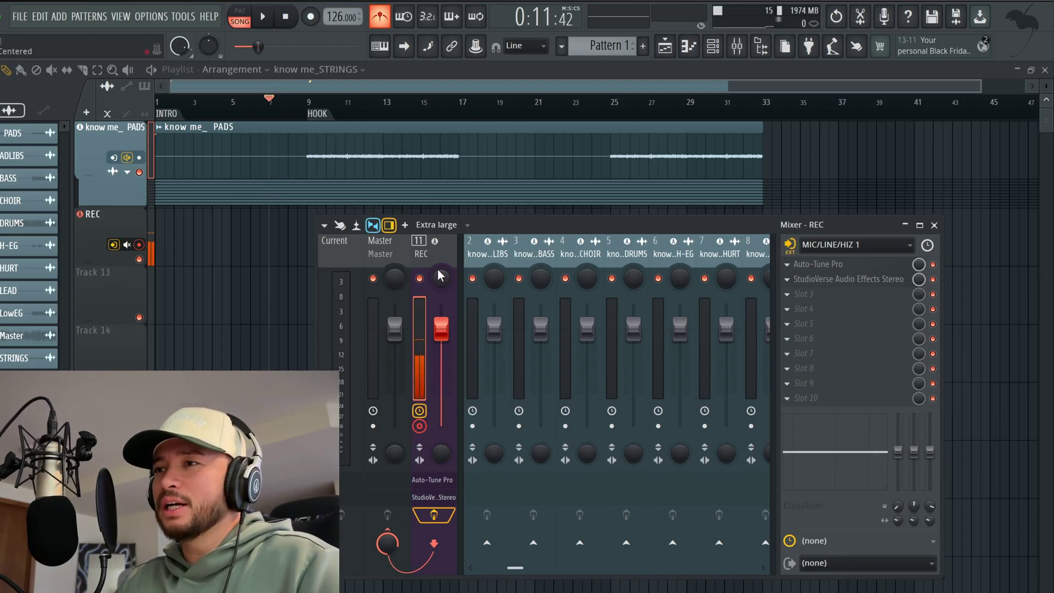
pyautogui.click(790, 246)
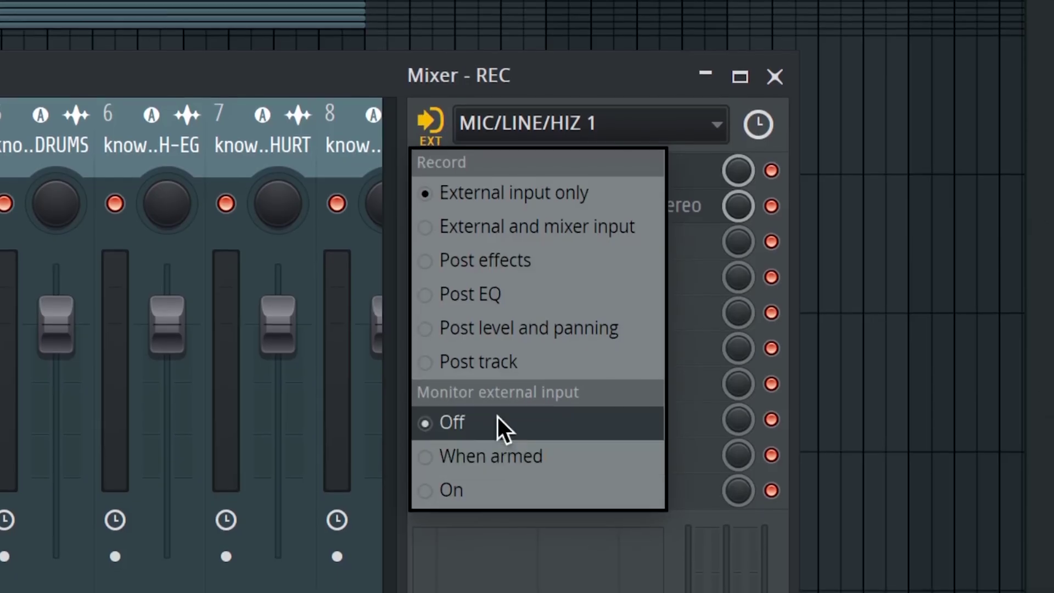
pyautogui.click(506, 456)
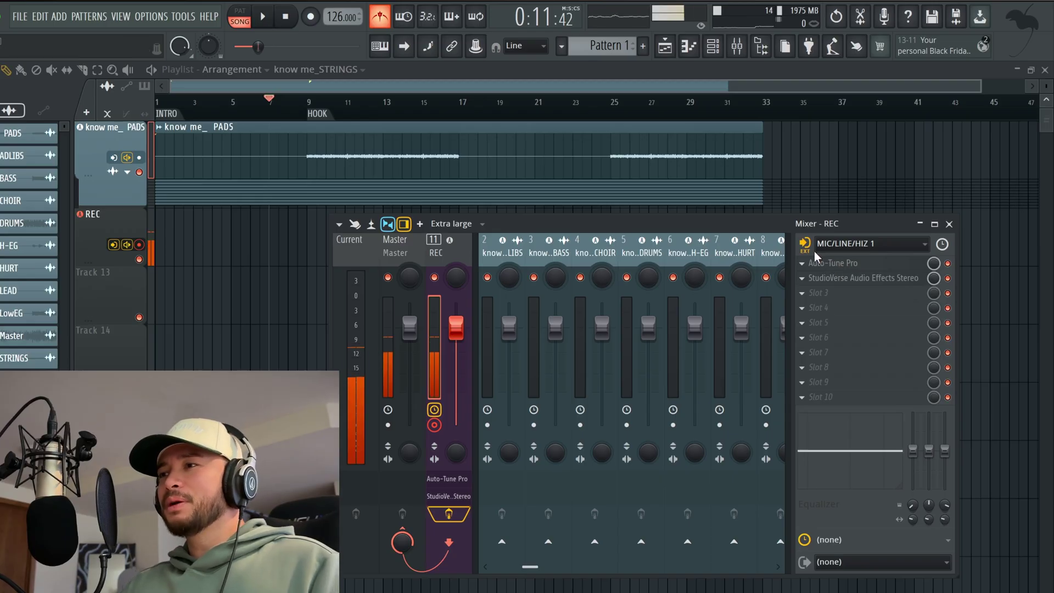
# Briefly test playback with the mic monitored, and set the REC insert's external input monitoring to Off
pyautogui.moveTo(791, 230); pyautogui.dragTo(781, 230)
pyautogui.press('space')
pyautogui.press('space')
pyautogui.click(793, 245)
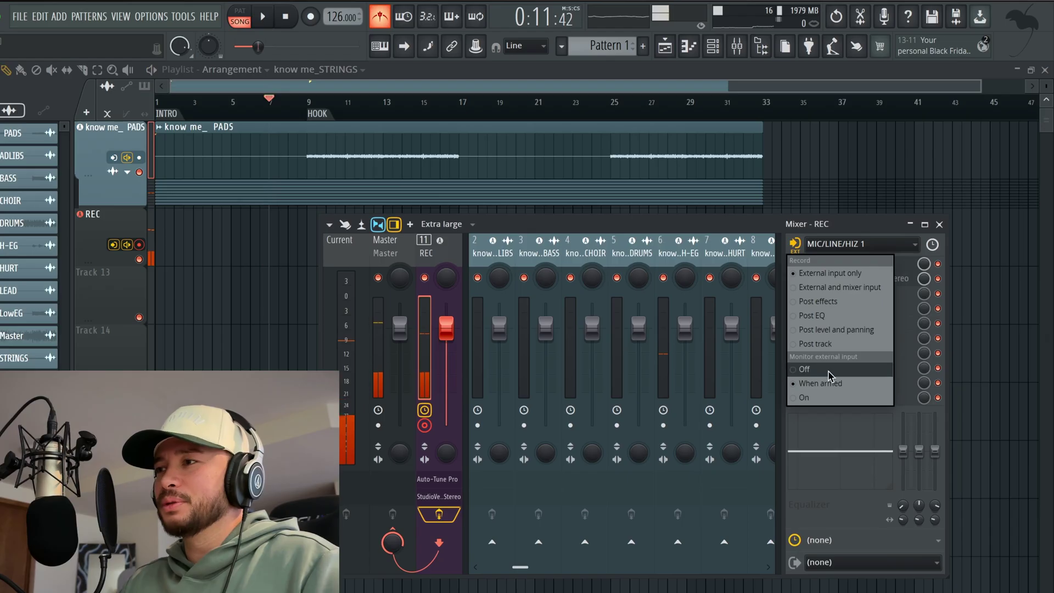
pyautogui.click(805, 369)
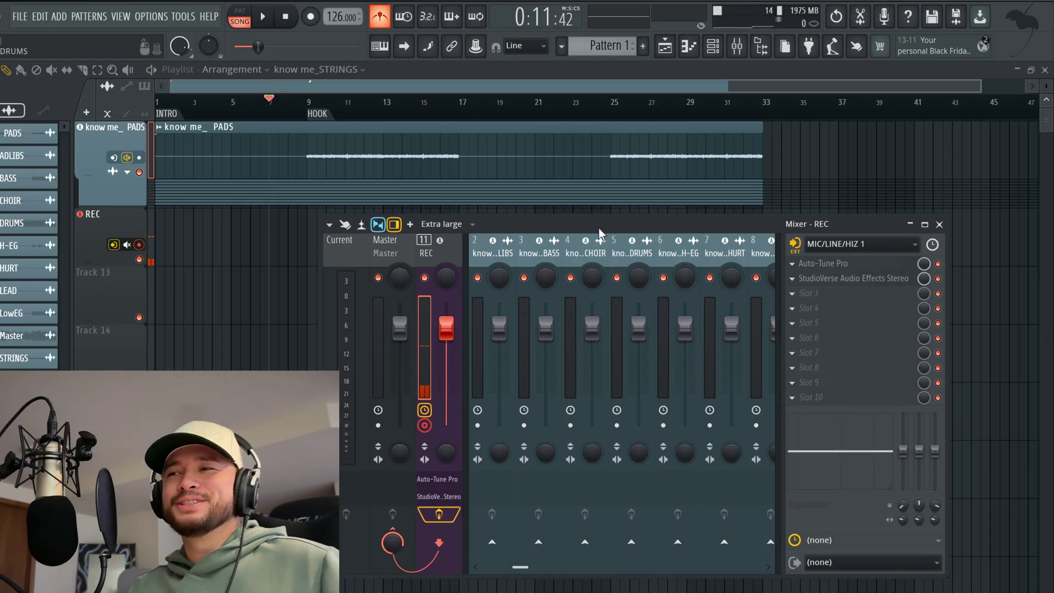
# Lower the buffer length in the audio device settings toward 128 smp and close the settings
pyautogui.click(134, 16)
pyautogui.click(165, 59)
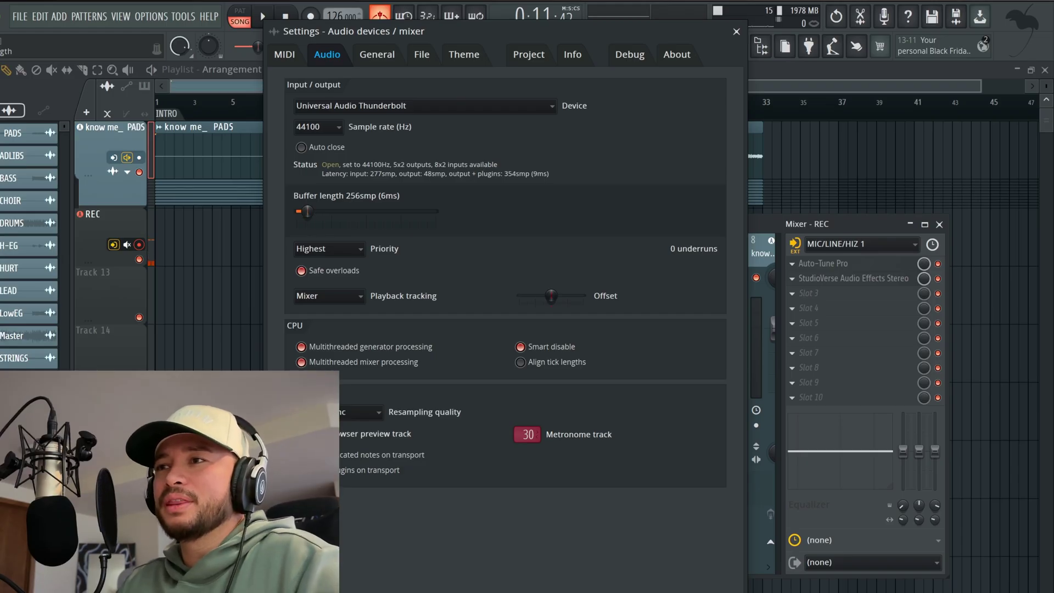
pyautogui.moveTo(308, 211); pyautogui.dragTo(305, 212)
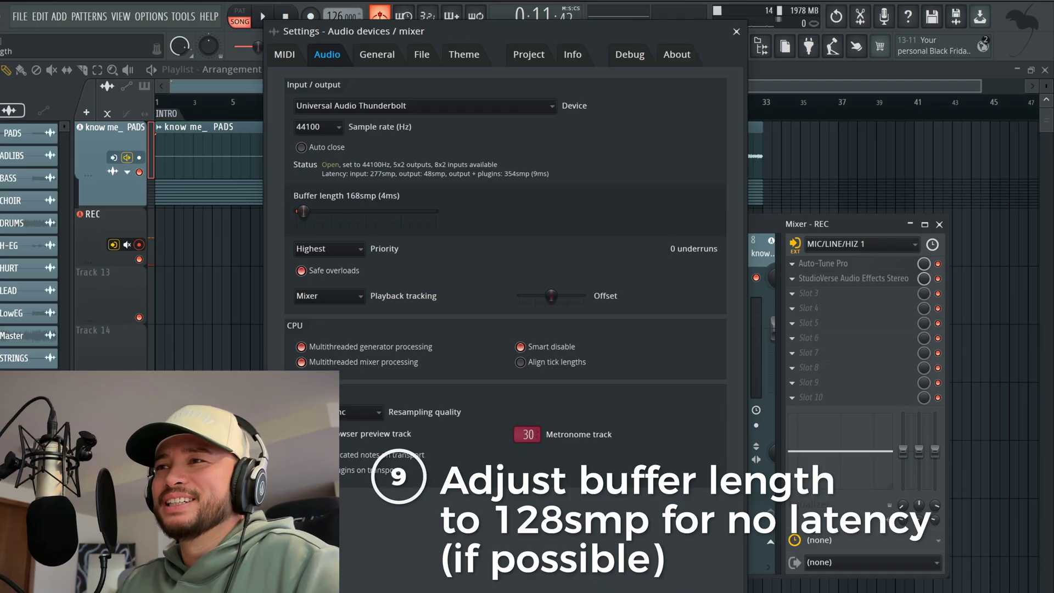
pyautogui.moveTo(302, 212); pyautogui.dragTo(301, 212)
pyautogui.press('Escape')
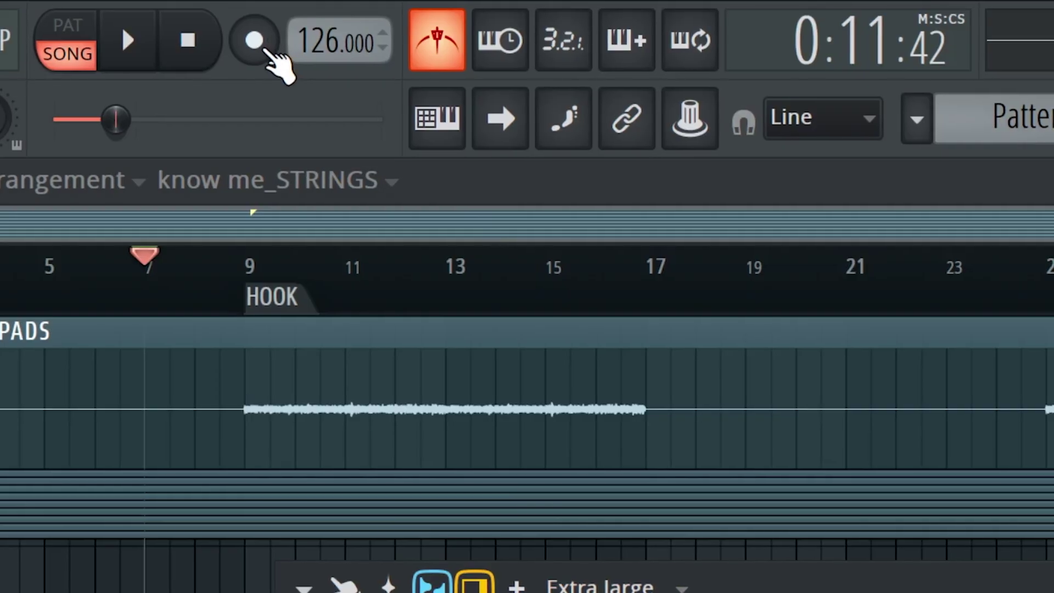
# Record a vocal take over the HOOK section on the armed REC track, and move the mixer clear of the playlist
pyautogui.rightClick(263, 51)
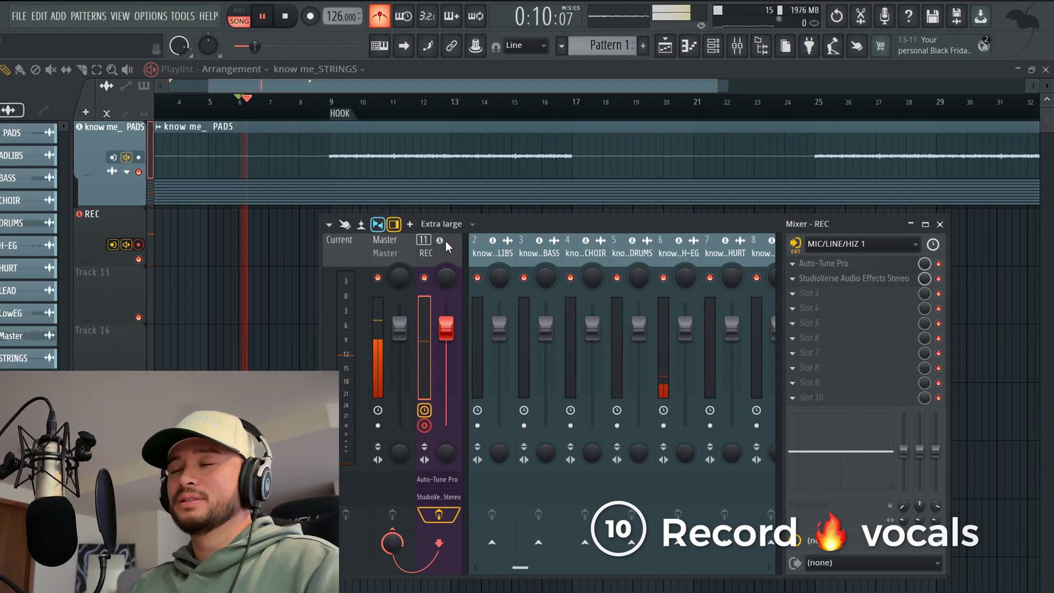
pyautogui.press('r')
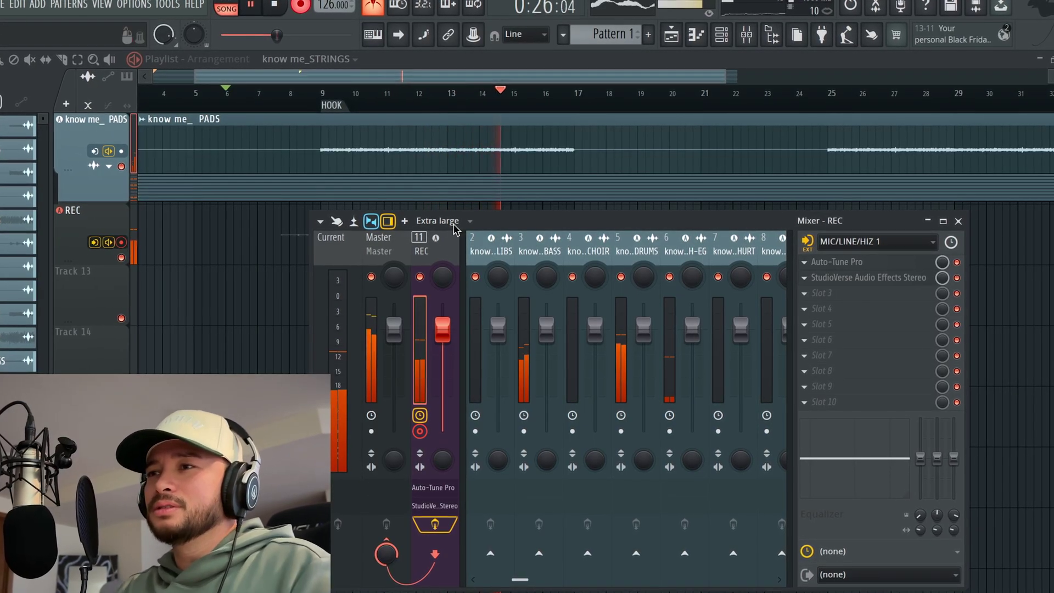
pyautogui.moveTo(615, 218); pyautogui.dragTo(651, 290)
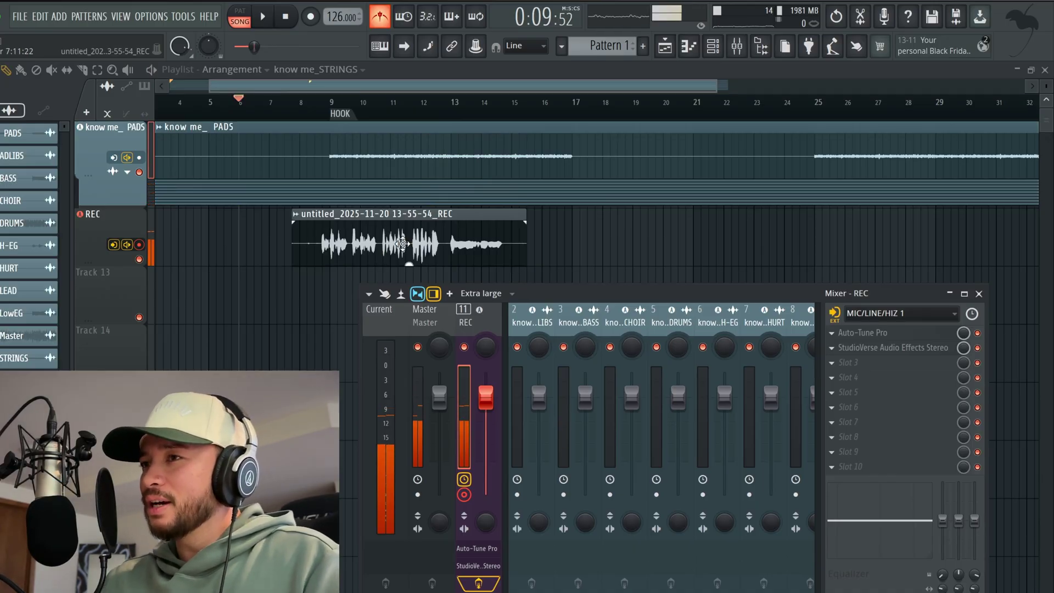
# Disarm the REC track, set the recorded vocal clip's gain to -2.4 dB, and play it back with the beat
pyautogui.scroll(4, 384, 244)
pyautogui.hscroll(-3, 402, 241)
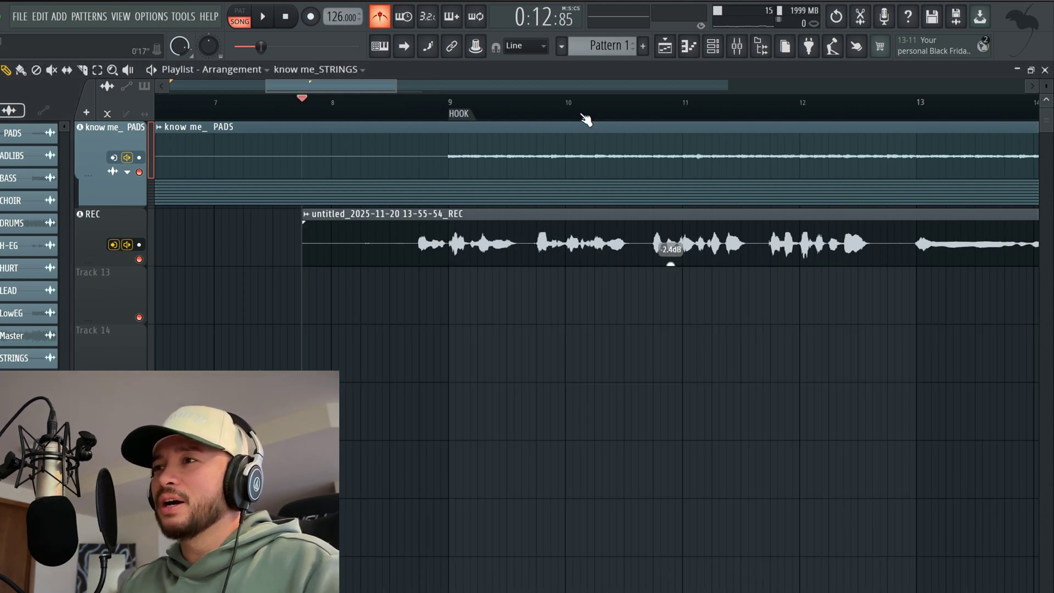
pyautogui.hscroll(2, 577, 115)
pyautogui.hscroll(-1, 577, 116)
pyautogui.press('space')
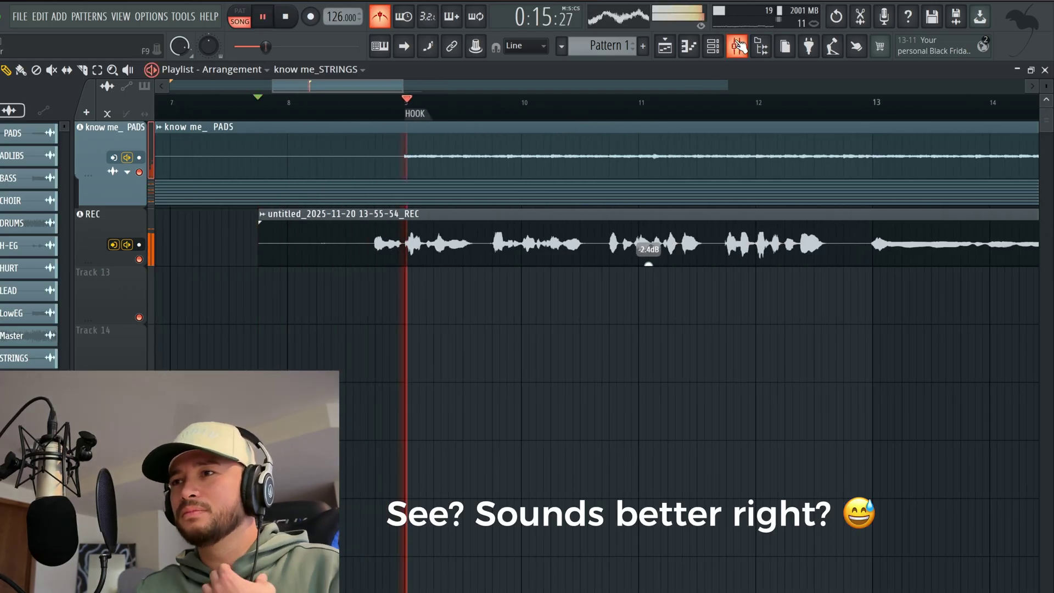
# Expand the grouped beat tracks and move all the stem clips down by one track
pyautogui.click(128, 173)
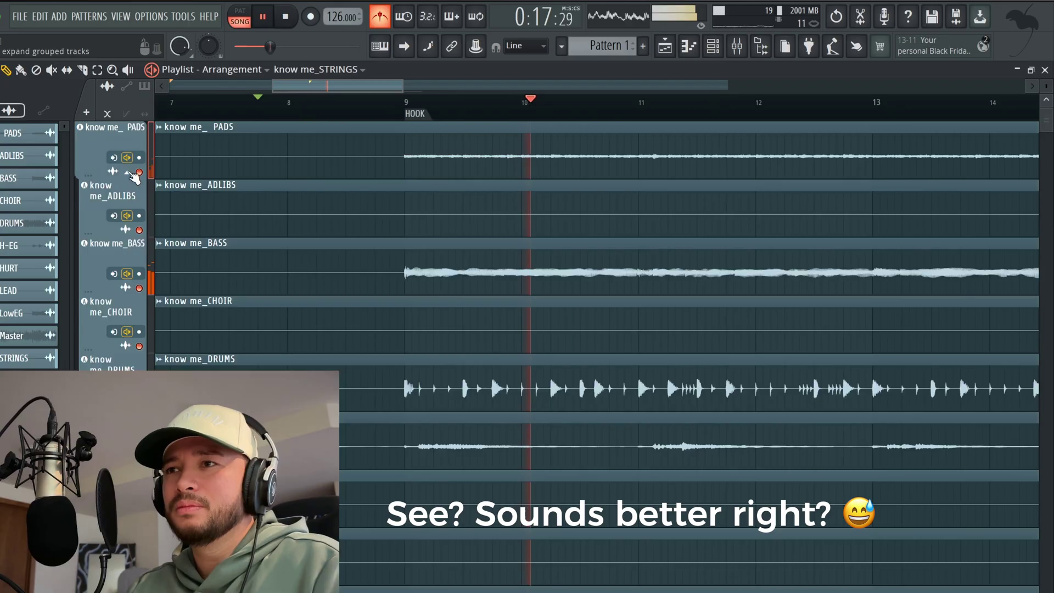
pyautogui.scroll(-4, 477, 264)
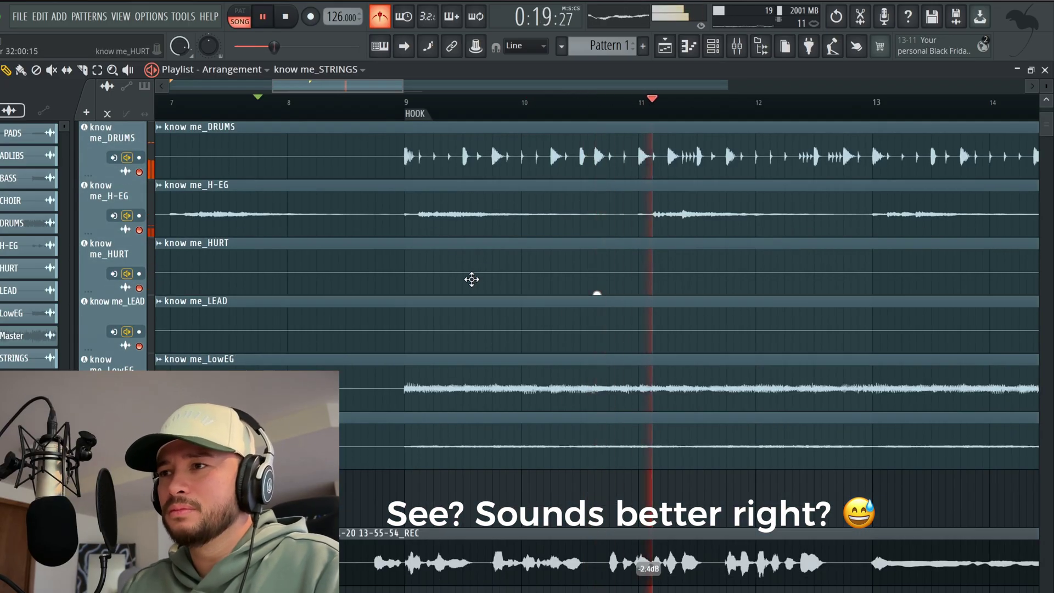
pyautogui.scroll(4, 471, 274)
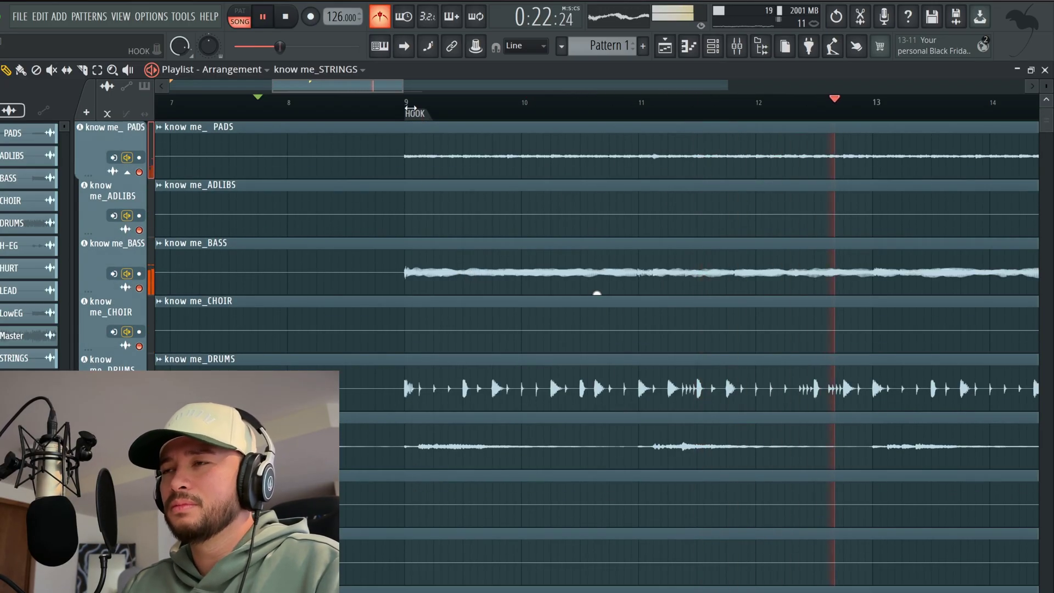
pyautogui.scroll(-3, 417, 113)
pyautogui.moveTo(474, 143); pyautogui.dragTo(793, 588)
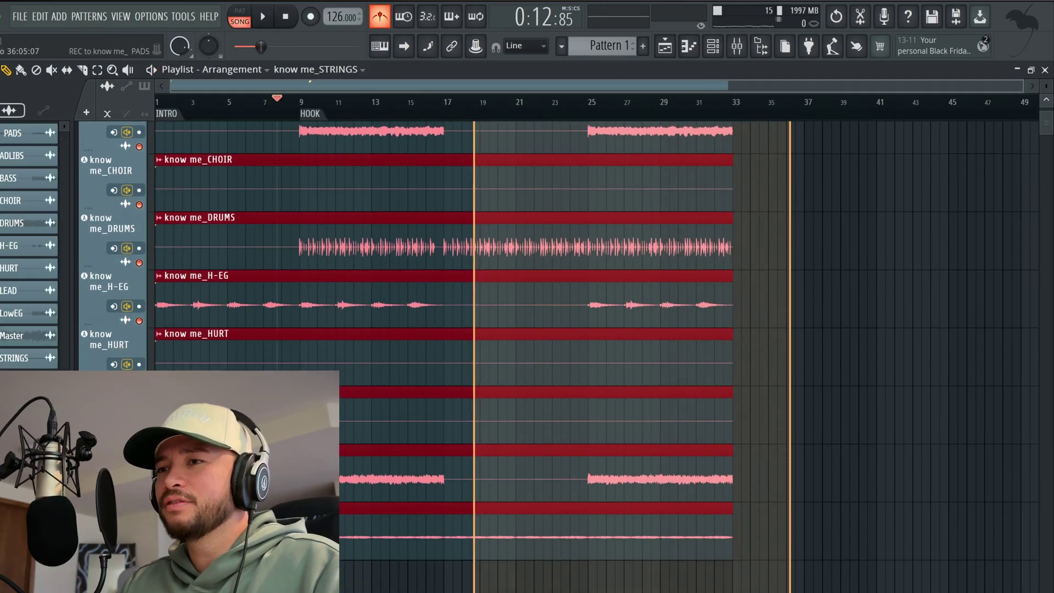
pyautogui.moveTo(474, 589); pyautogui.dragTo(404, 515)
pyautogui.hotkey('shift', 'Down')
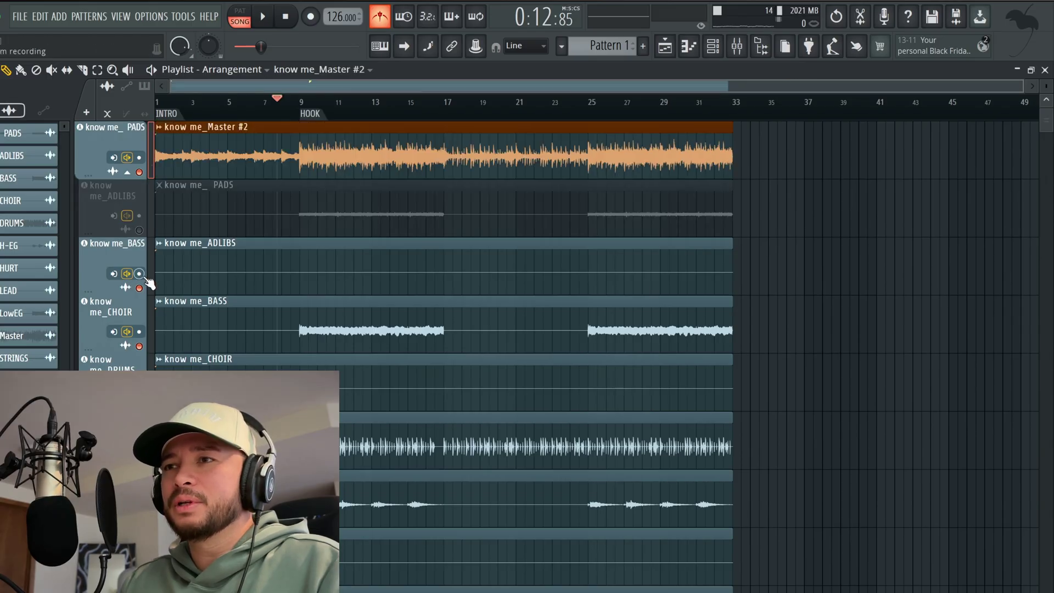
# Place the know me_Master clip on the freed first track and mute the stem tracks below it
pyautogui.click(140, 274)
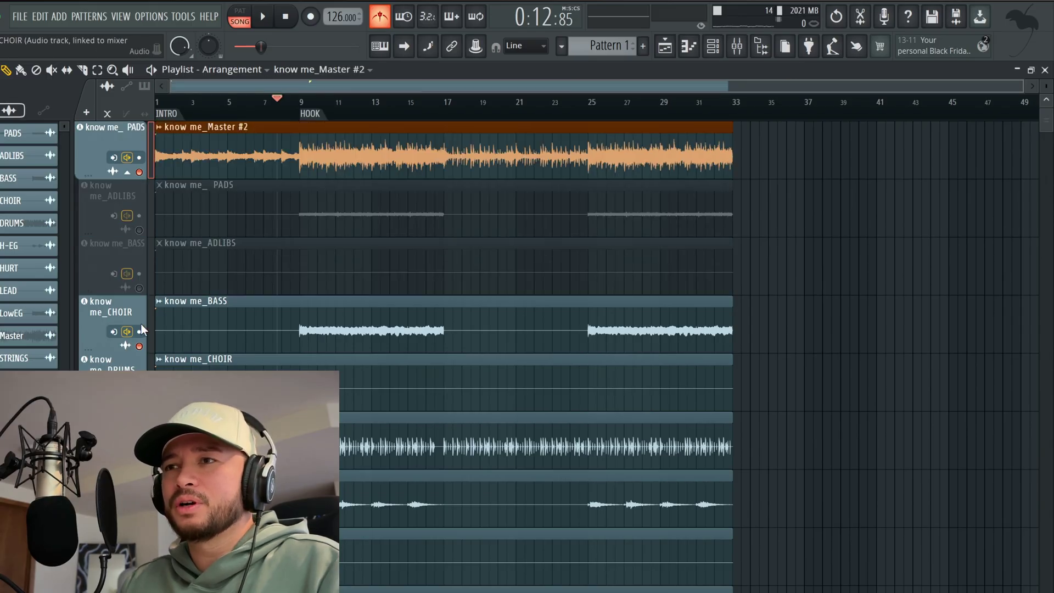
pyautogui.click(140, 346)
pyautogui.click(140, 404)
pyautogui.click(140, 462)
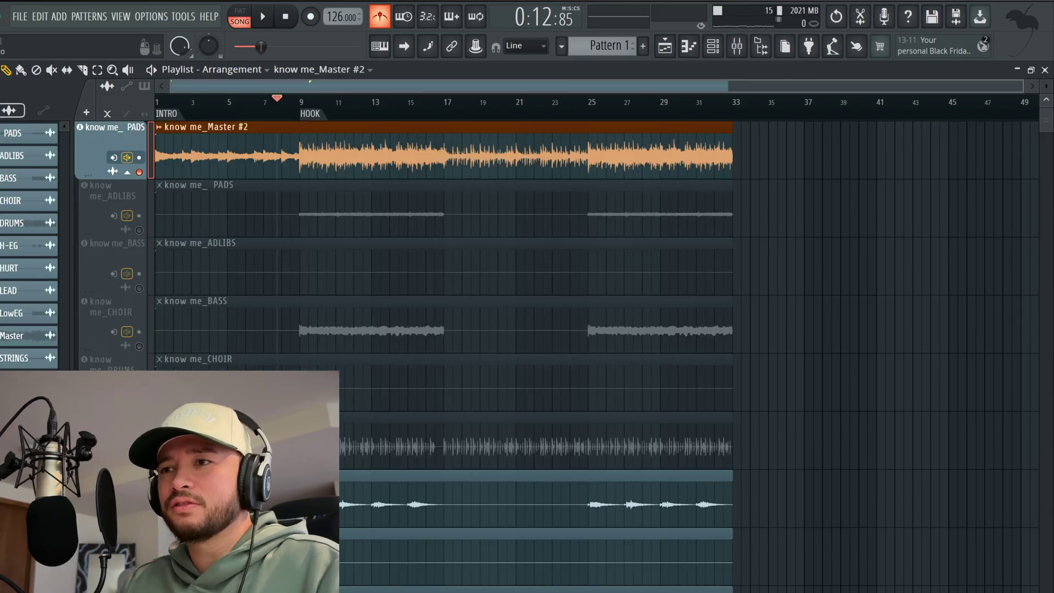
pyautogui.scroll(-1, 444, 357)
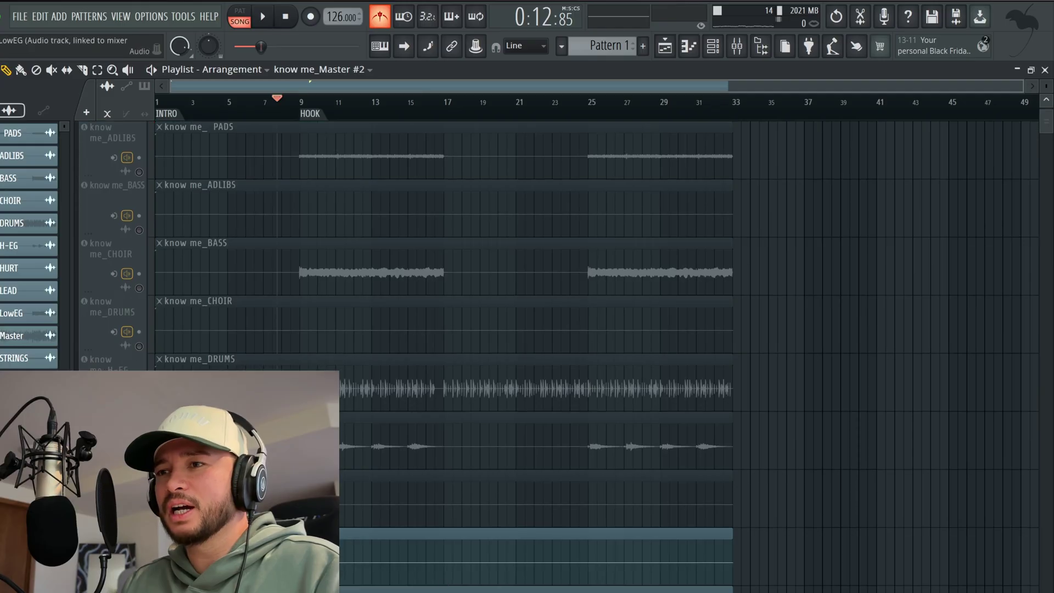
pyautogui.scroll(-15, 140, 463)
pyautogui.scroll(16, 140, 462)
pyautogui.scroll(-2, 140, 463)
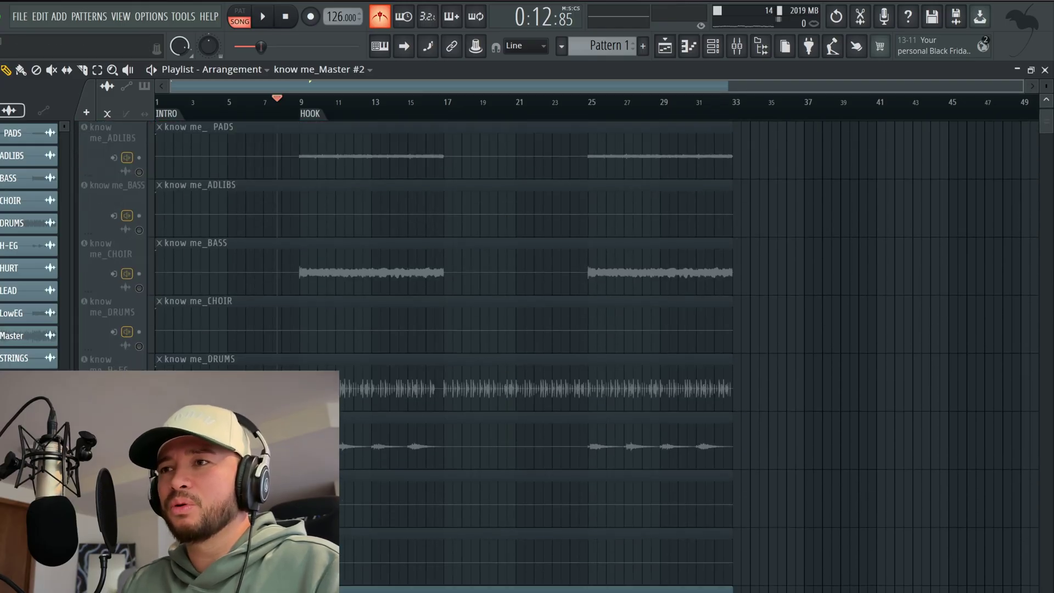
pyautogui.scroll(-2, 443, 357)
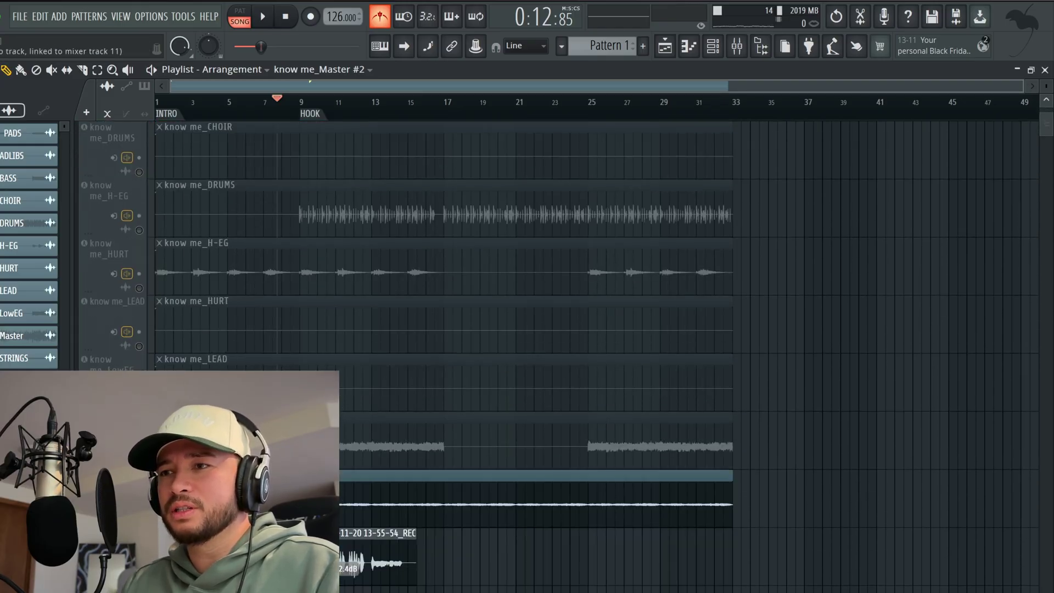
pyautogui.scroll(4, 443, 357)
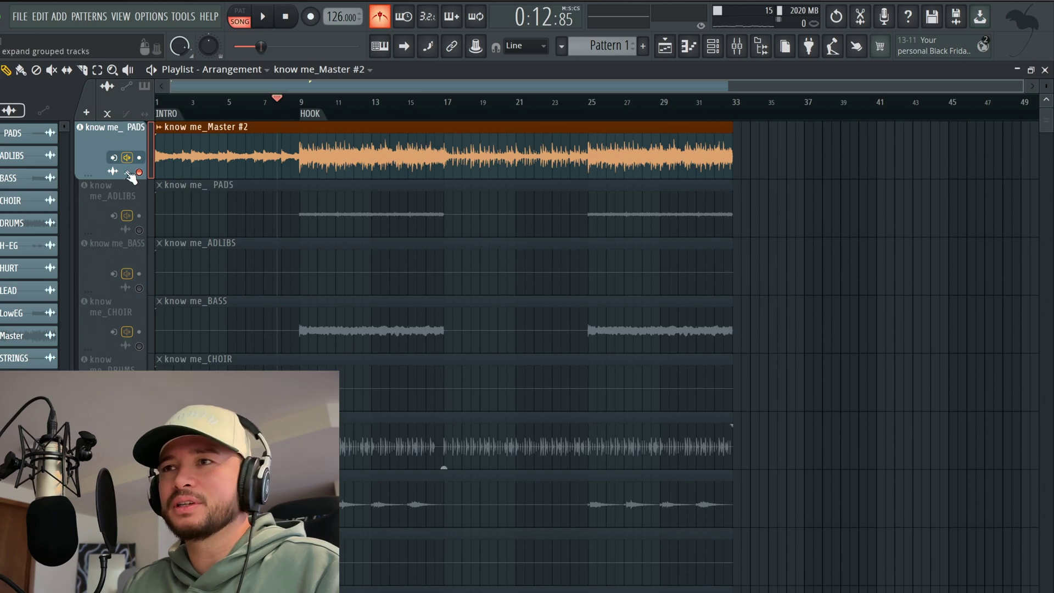
# Lock the muted state of the stem tracks, and toggle solo on the know me_Master track to test it
pyautogui.click(130, 174)
pyautogui.click(129, 172)
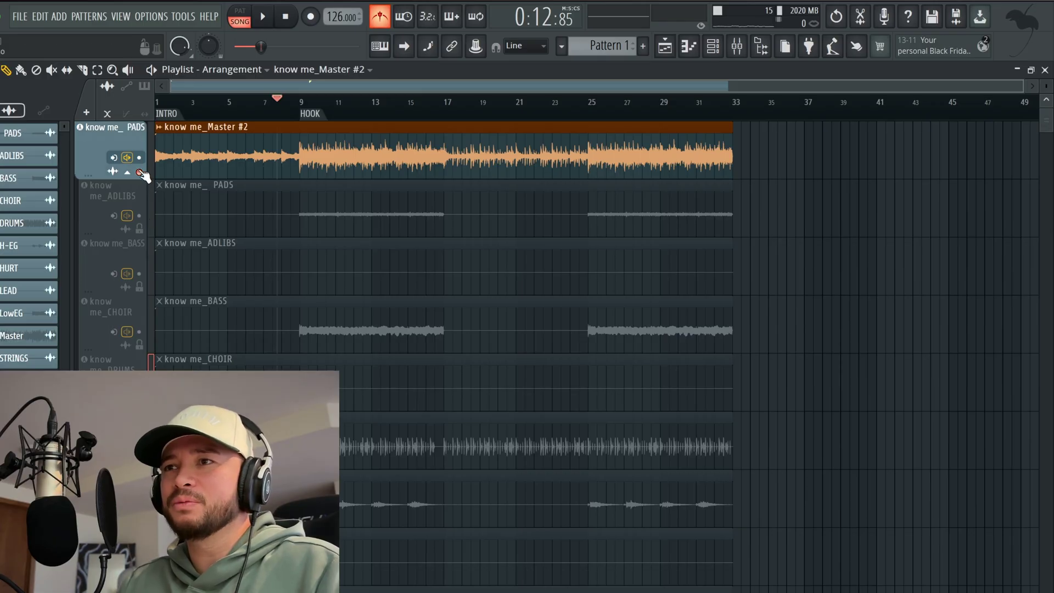
pyautogui.rightClick(141, 173)
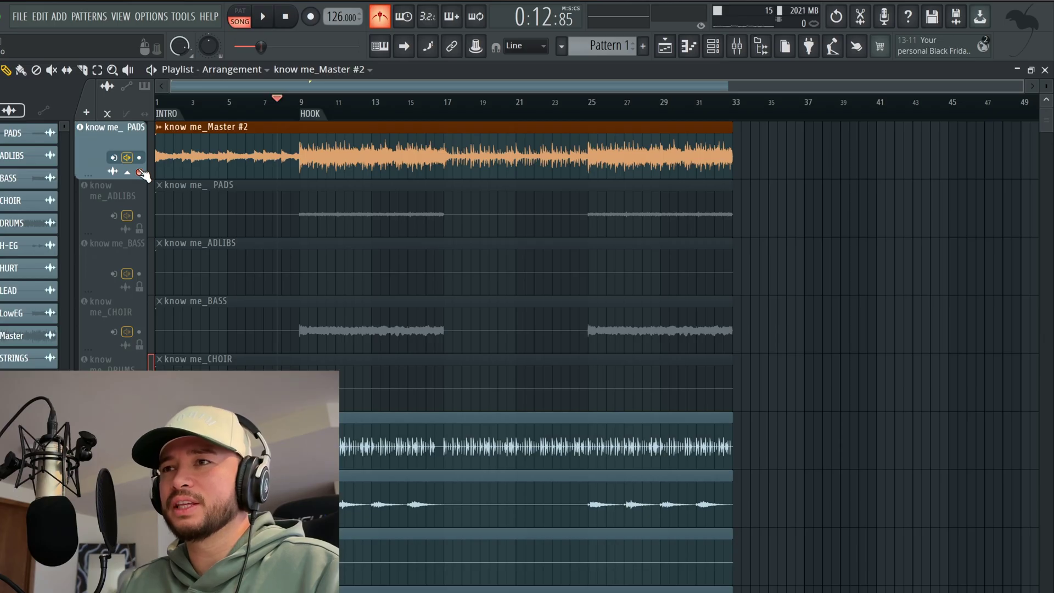
pyautogui.rightClick(140, 172)
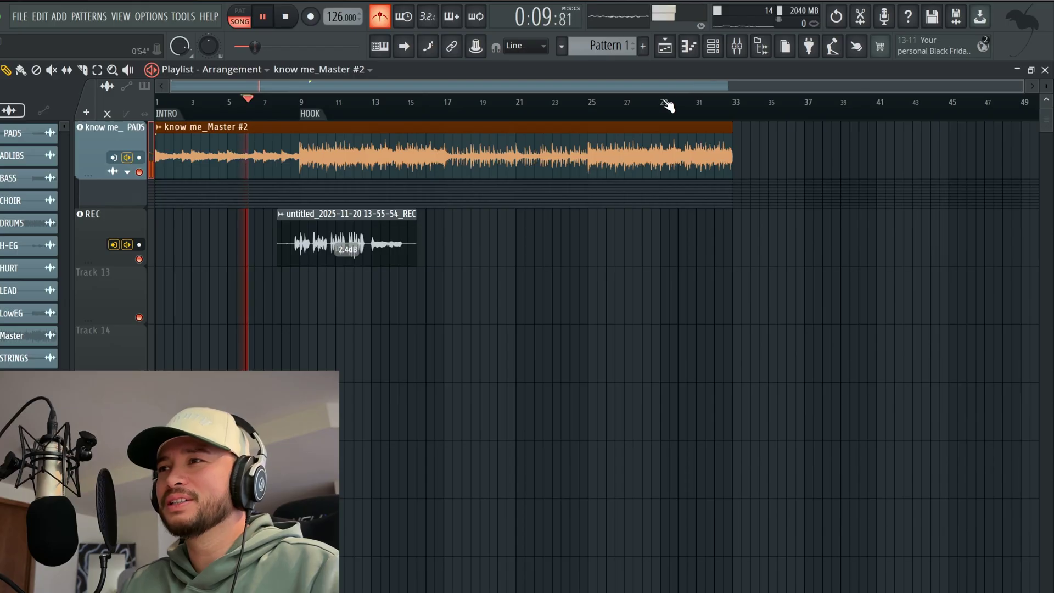
# Play the beat with the mixer open and rename the first mixer insert as BEAT
pyautogui.click(744, 47)
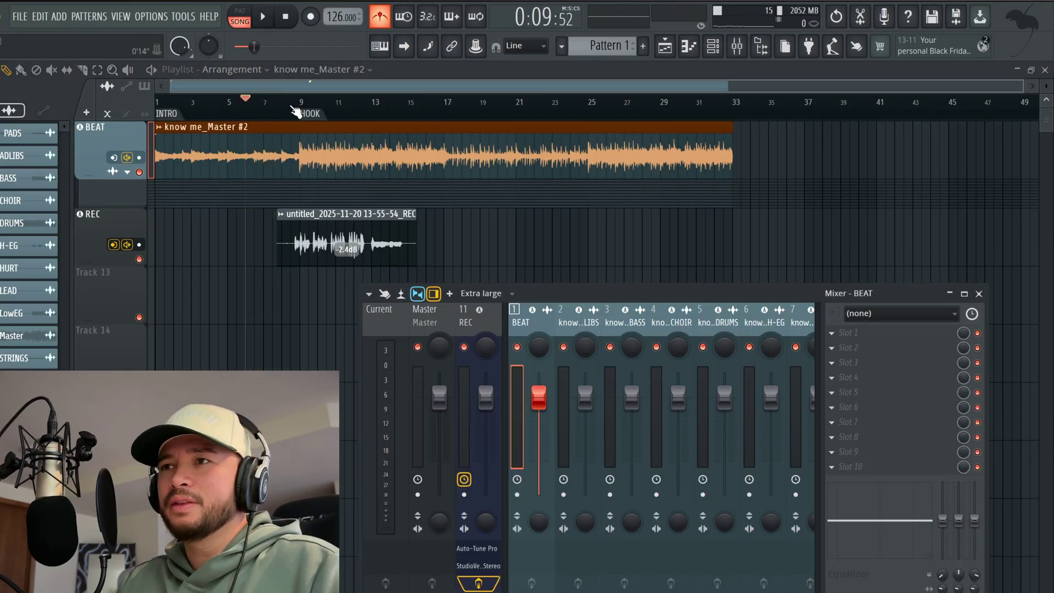
pyautogui.scroll(3, 402, 208)
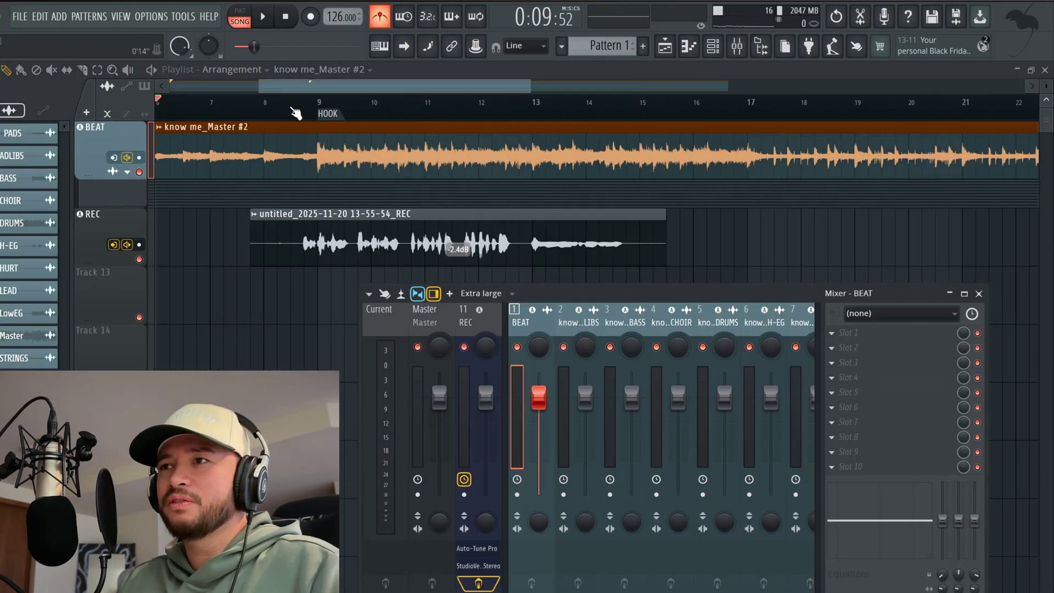
pyautogui.hscroll(3, 401, 207)
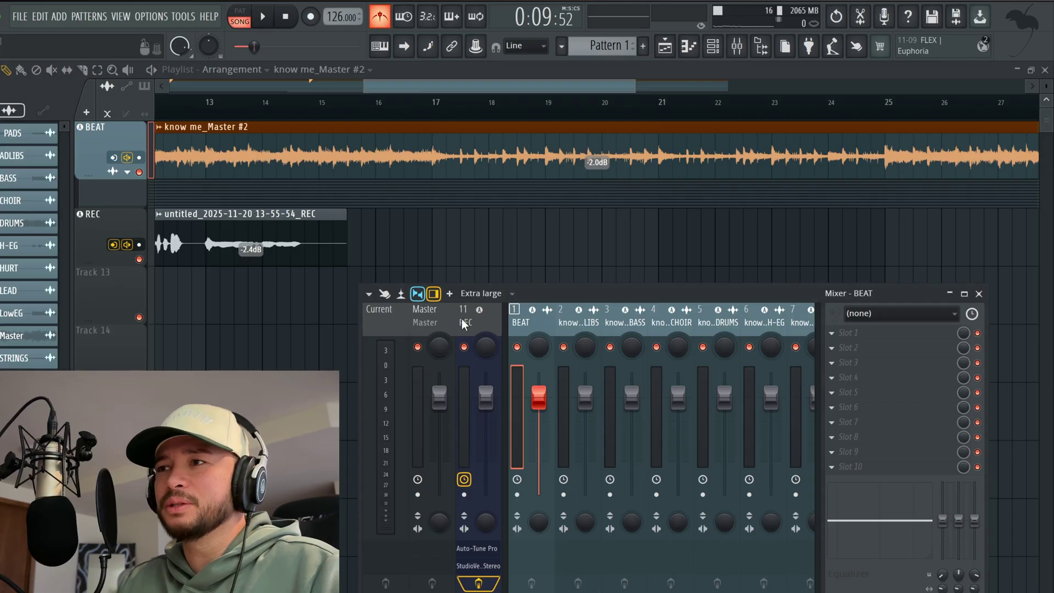
# Mute the REC track and play the beat from the HOOK marker with the Master insert selected
pyautogui.click(425, 317)
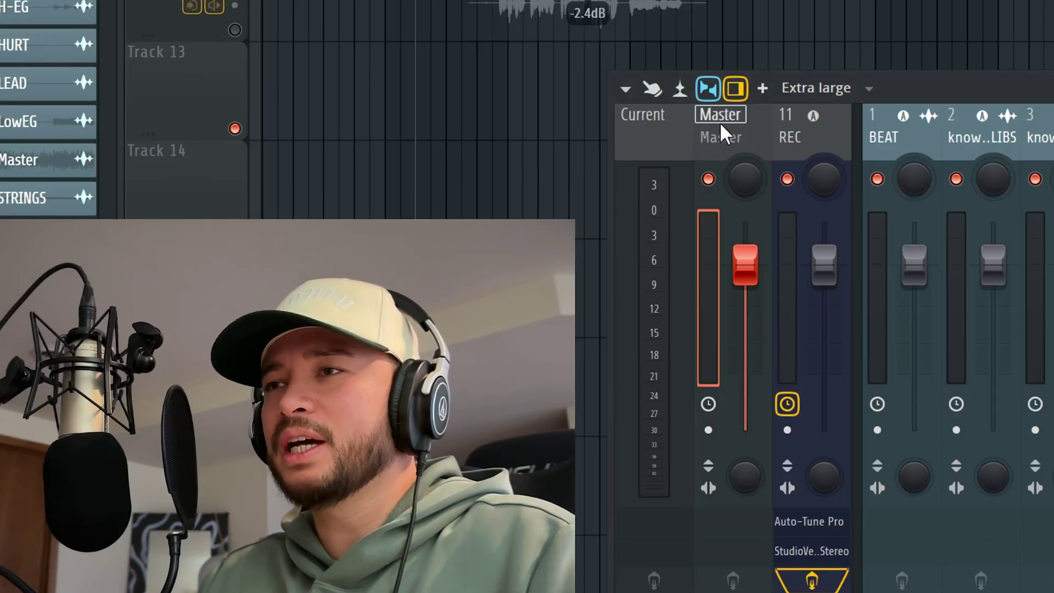
pyautogui.press('F9')
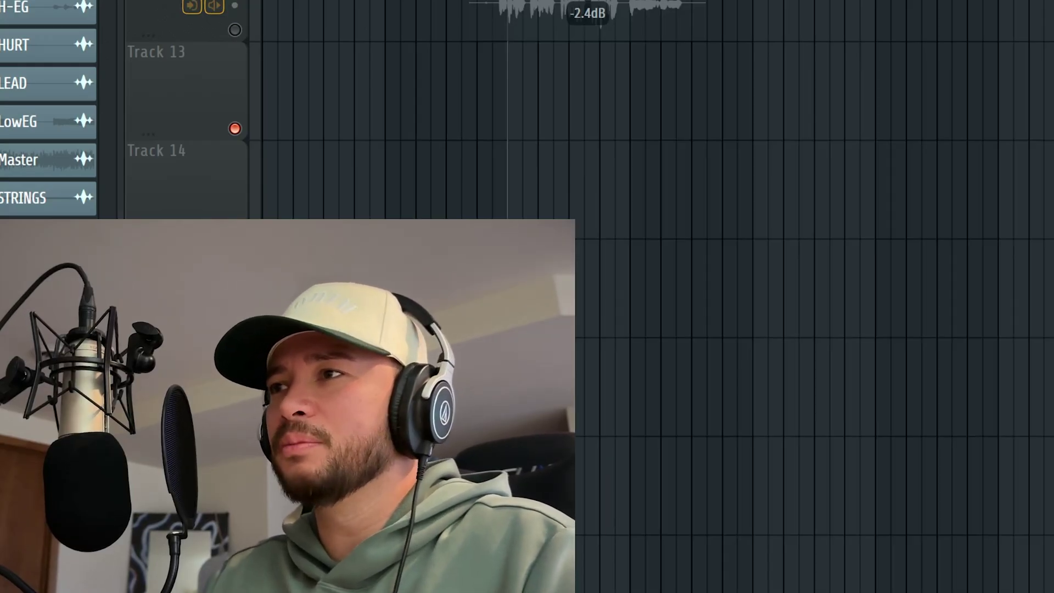
pyautogui.click(738, 45)
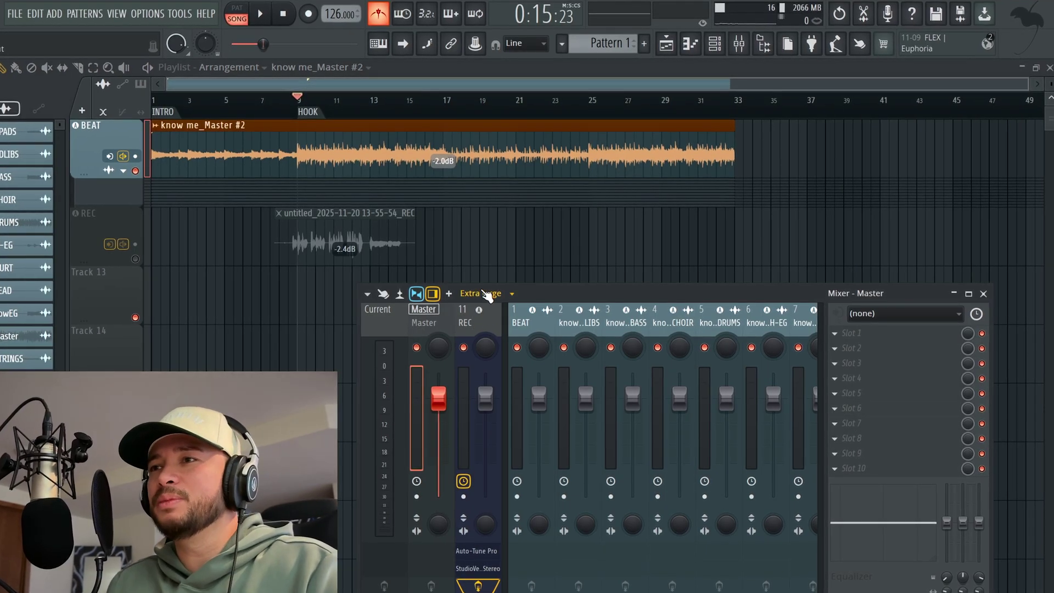
pyautogui.press('space')
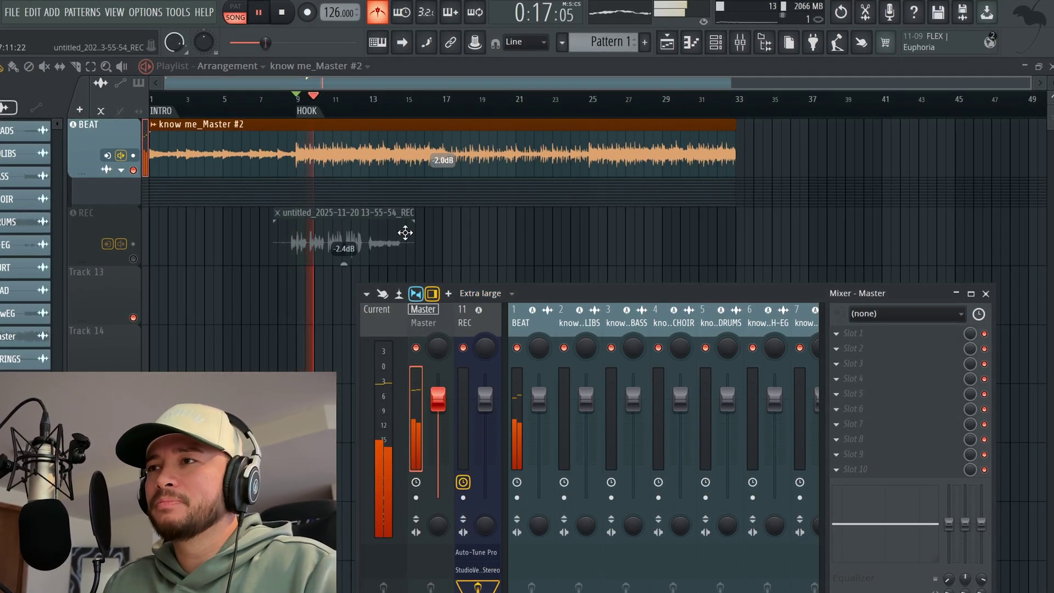
# Set the beat clip's gain to -1.9 dB while checking the Master level, with the metronome turned off
pyautogui.moveTo(445, 175); pyautogui.dragTo(442, 175)
pyautogui.press('F9')
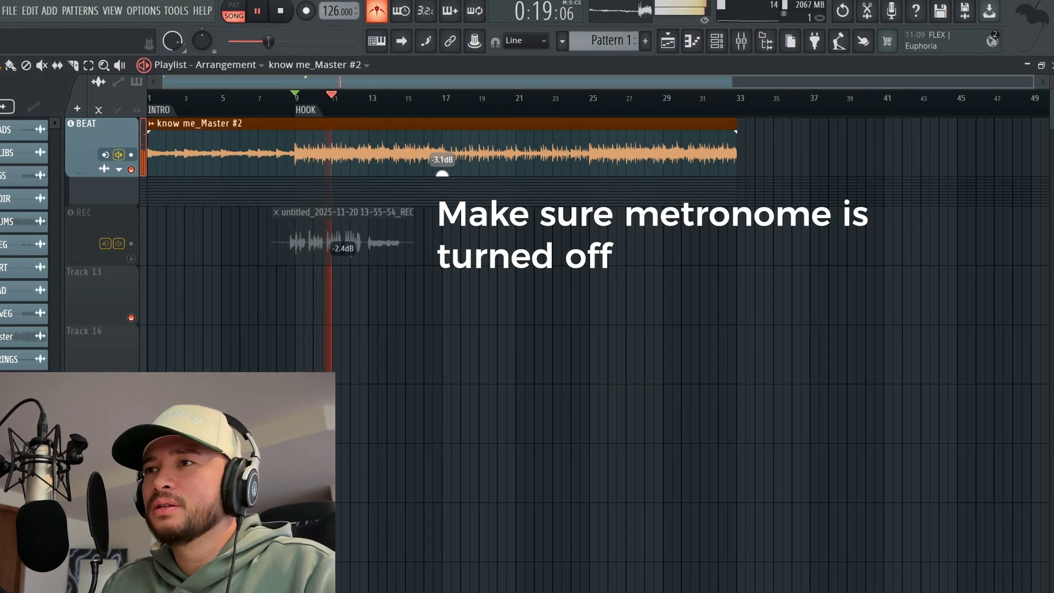
pyautogui.click(767, 43)
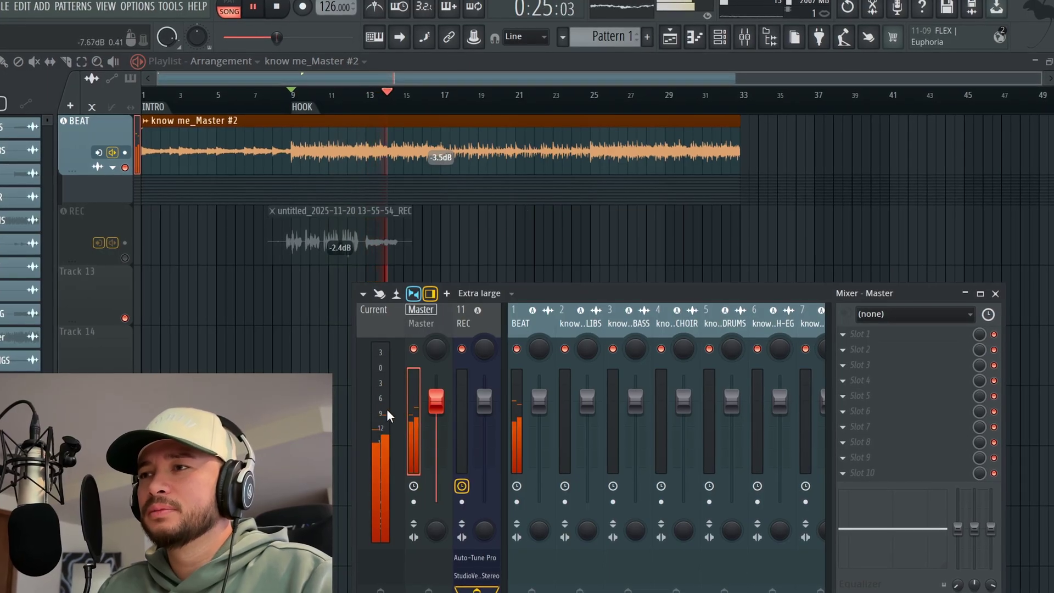
pyautogui.press('F9')
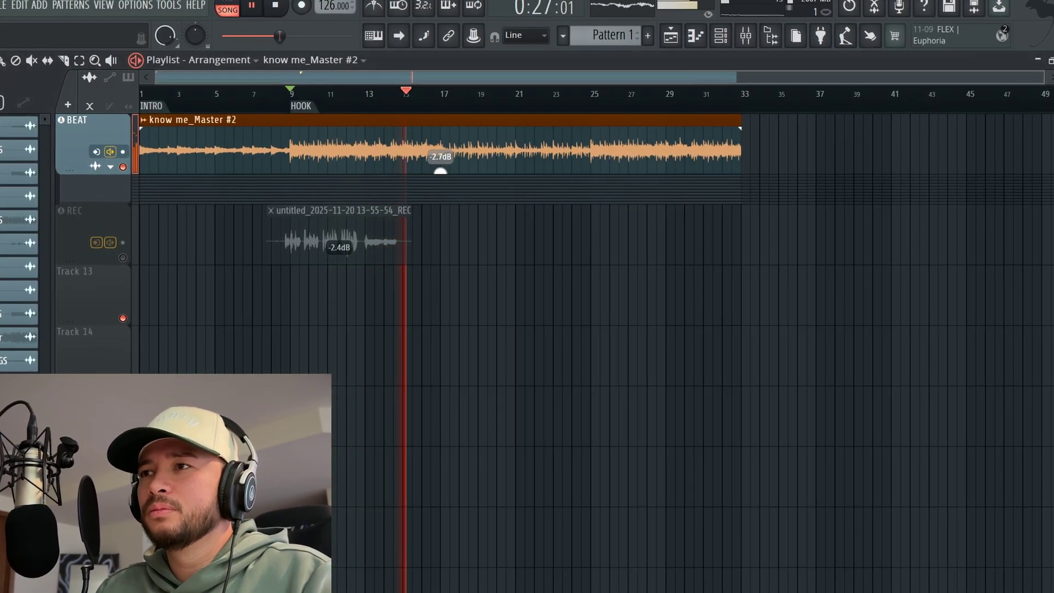
pyautogui.click(769, 39)
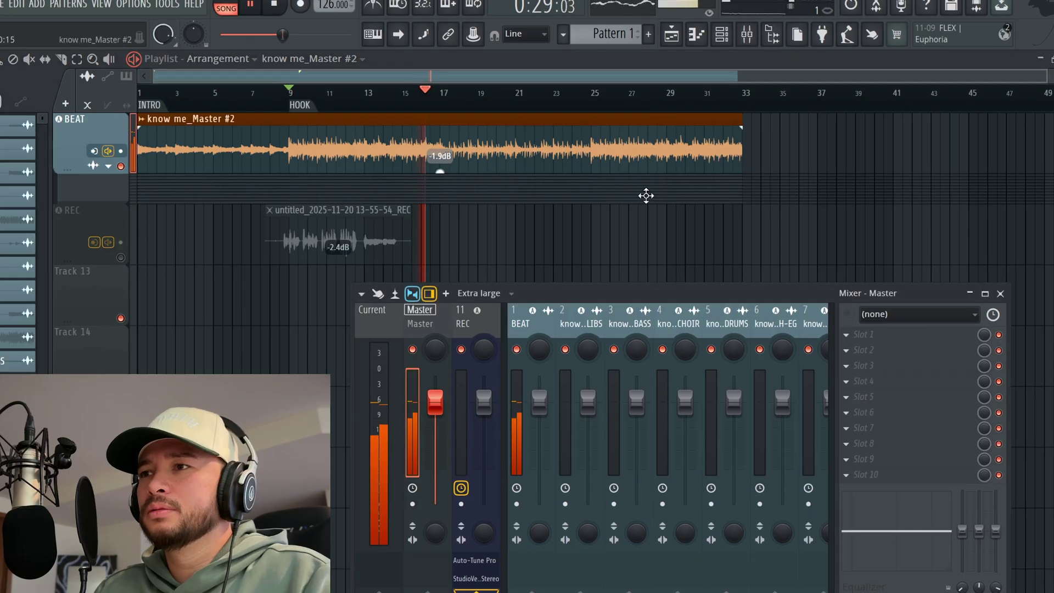
pyautogui.press('space')
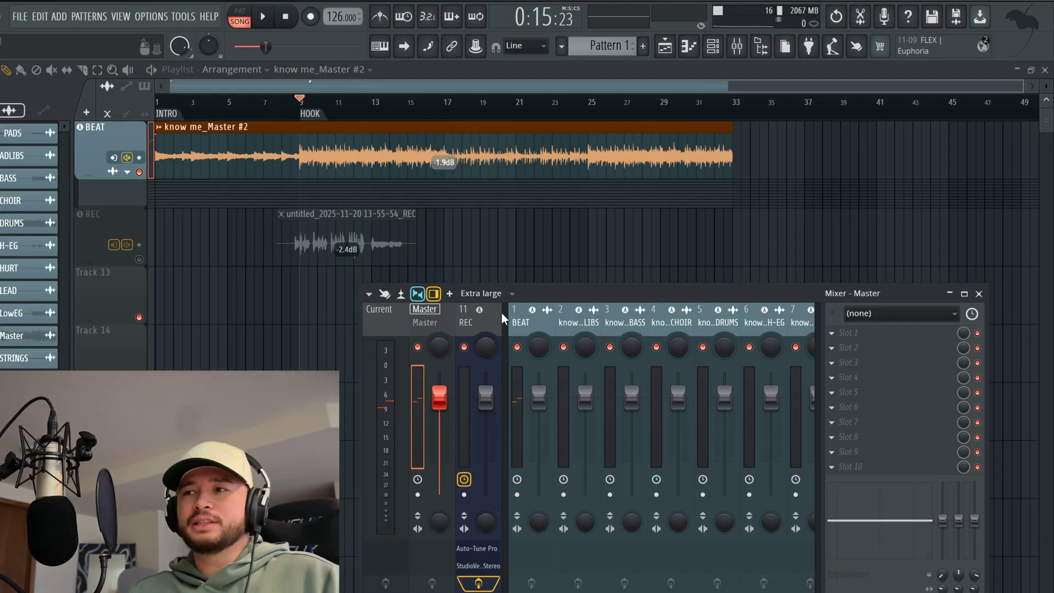
# Unmute the REC track, play the vocal with the beat around the HOOK marker, and select the REC insert in the mixer
pyautogui.click(523, 314)
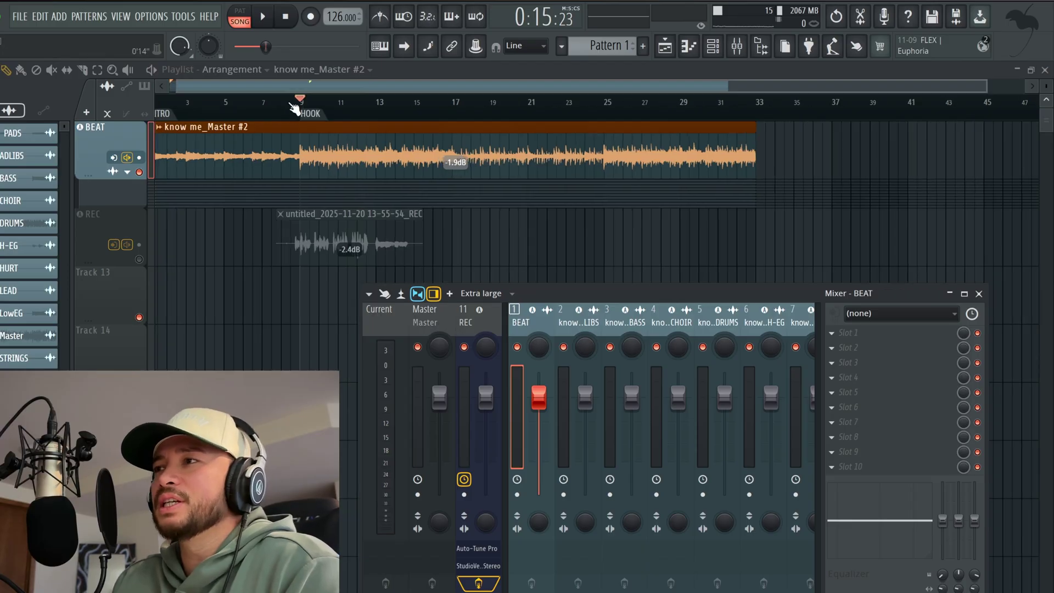
pyautogui.scroll(5, 294, 104)
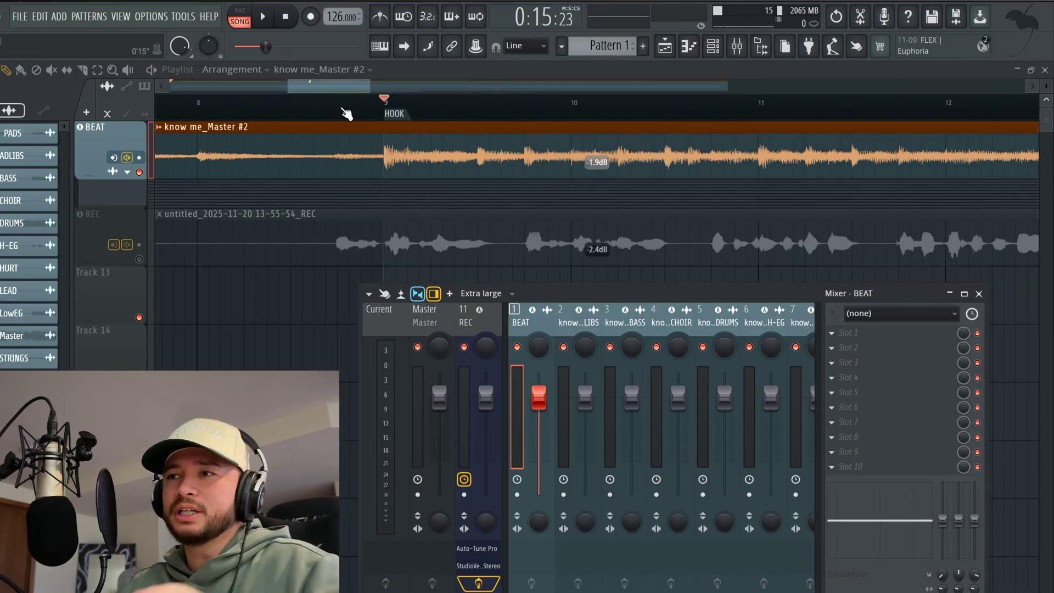
pyautogui.click(140, 259)
pyautogui.scroll(-5, 301, 114)
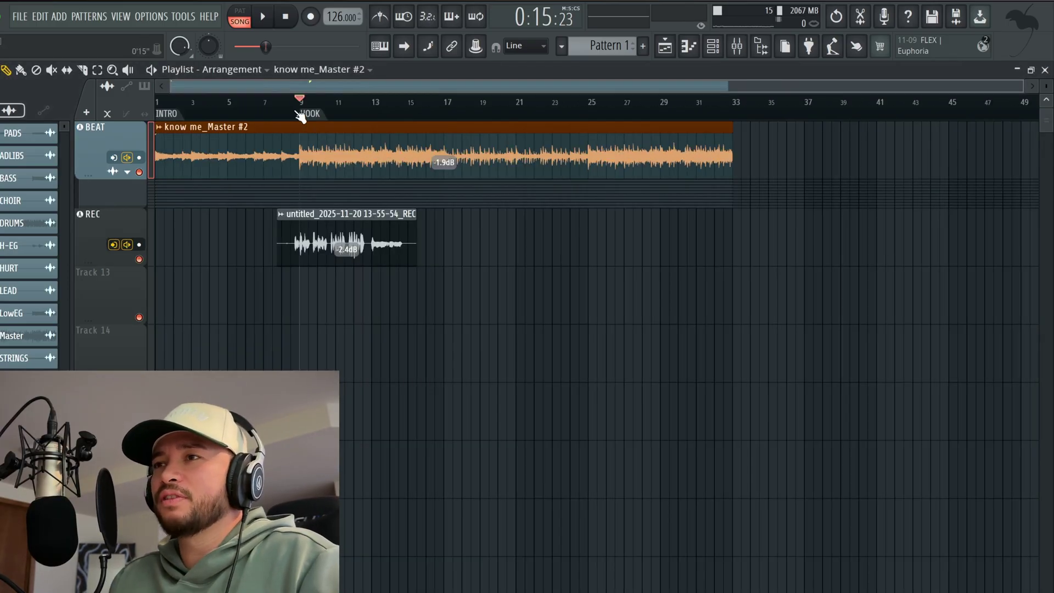
pyautogui.scroll(4, 301, 114)
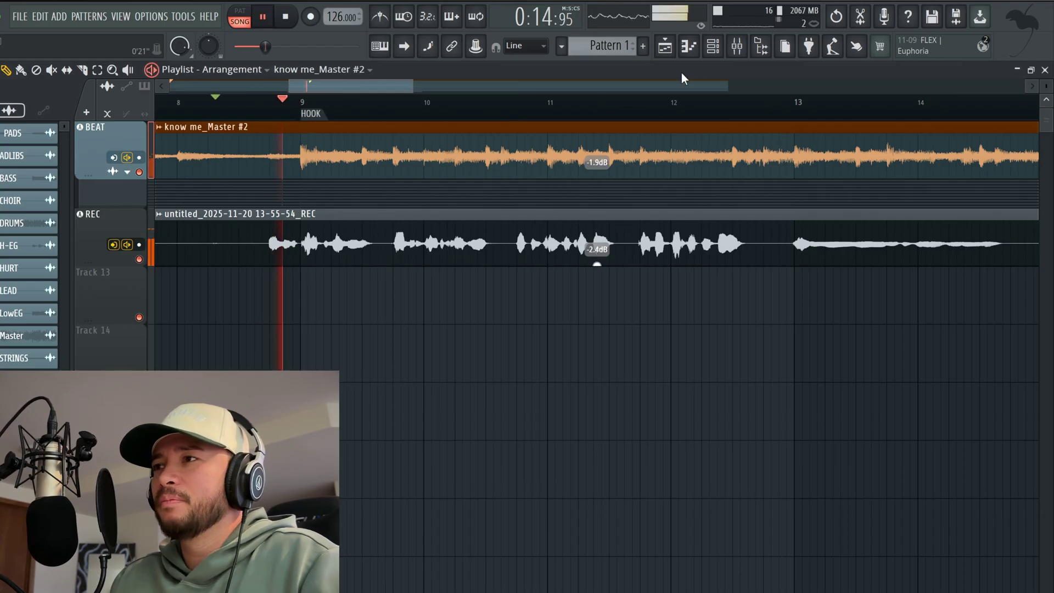
pyautogui.click(733, 51)
pyautogui.click(735, 48)
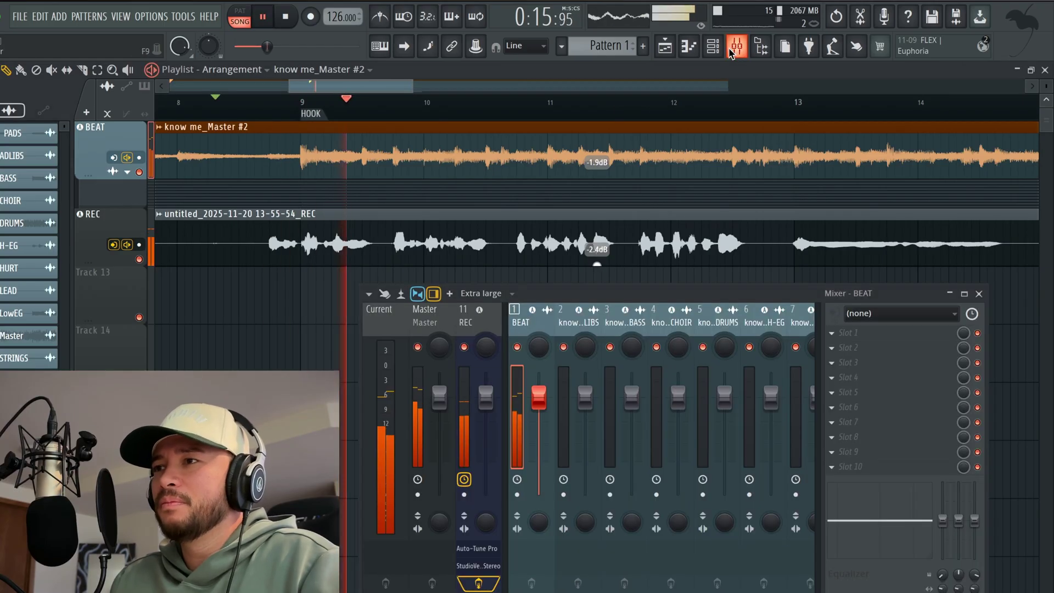
pyautogui.click(486, 315)
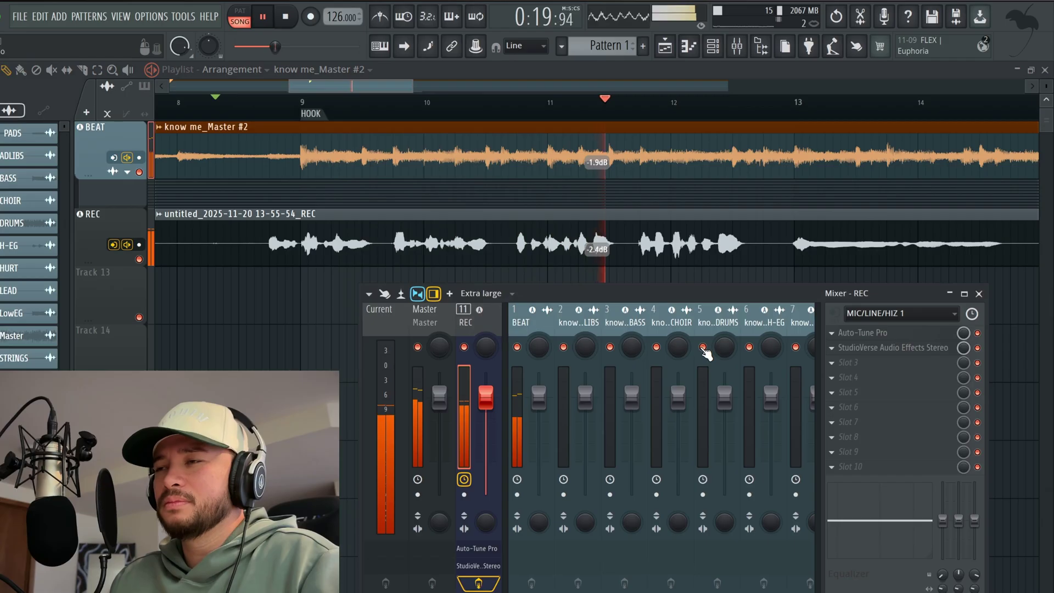
# Mute the first vocal take (13-55-54) on the REC track
pyautogui.scroll(-1, 651, 117)
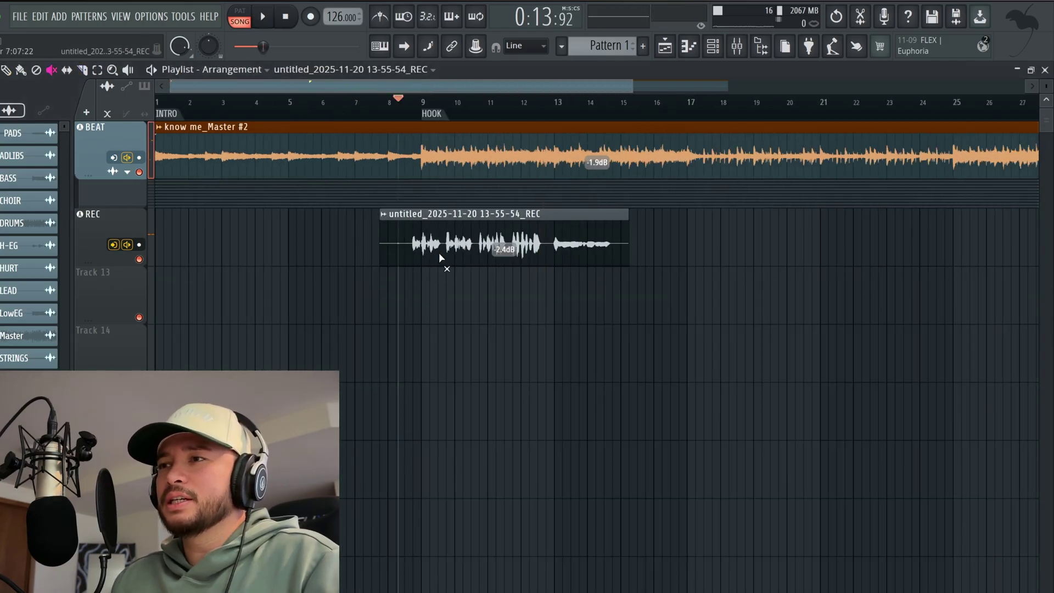
pyautogui.click(439, 257)
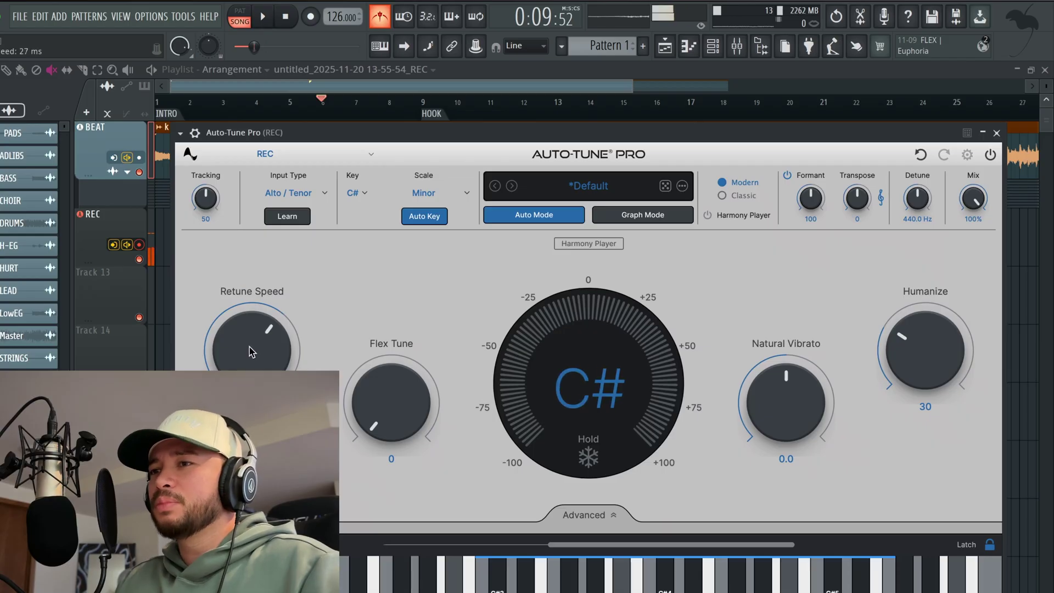
pyautogui.moveTo(249, 347); pyautogui.dragTo(250, 332)
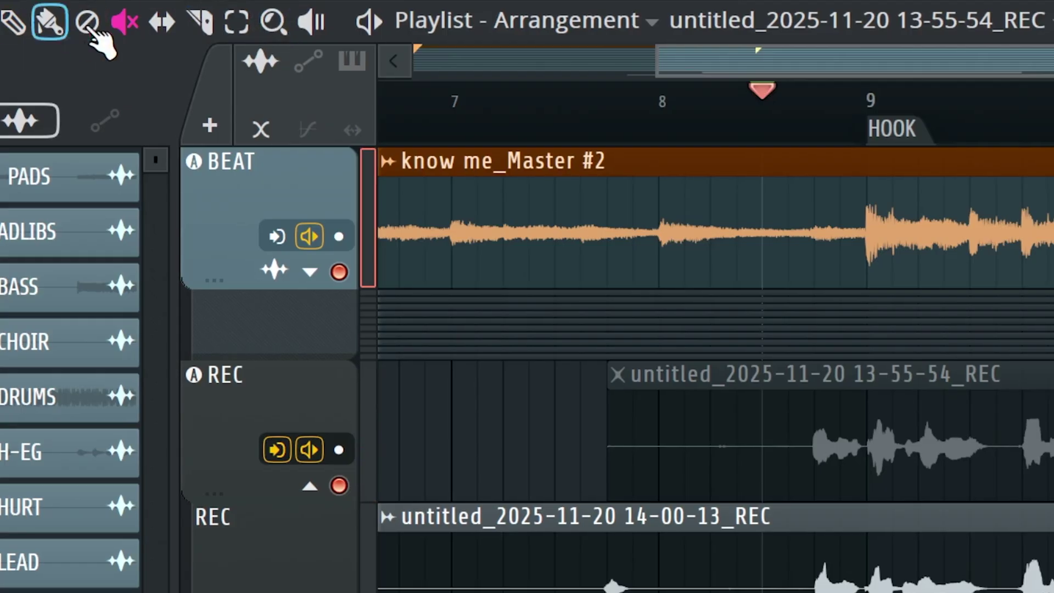
# Trim the empty tail of the 14-00-13 take, play its last phrase with the beat, and mute that last slice
pyautogui.click(51, 69)
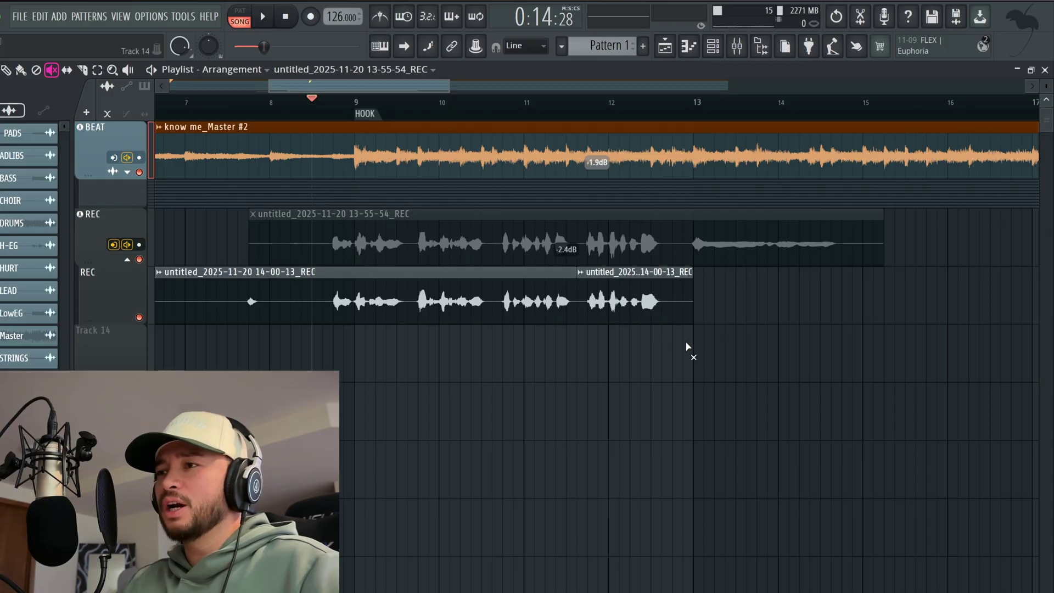
pyautogui.press('c')
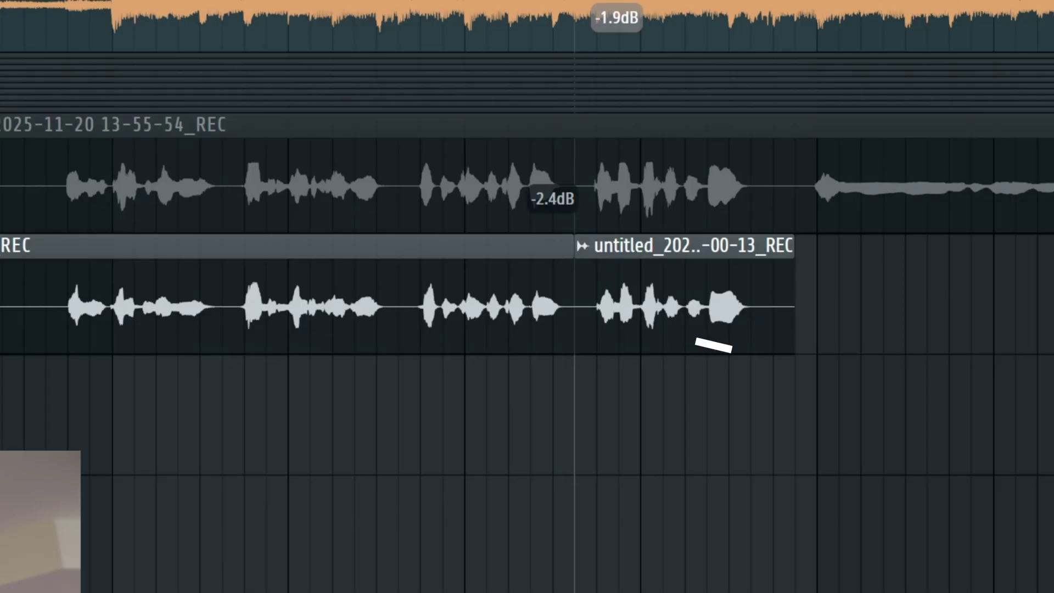
pyautogui.press('space')
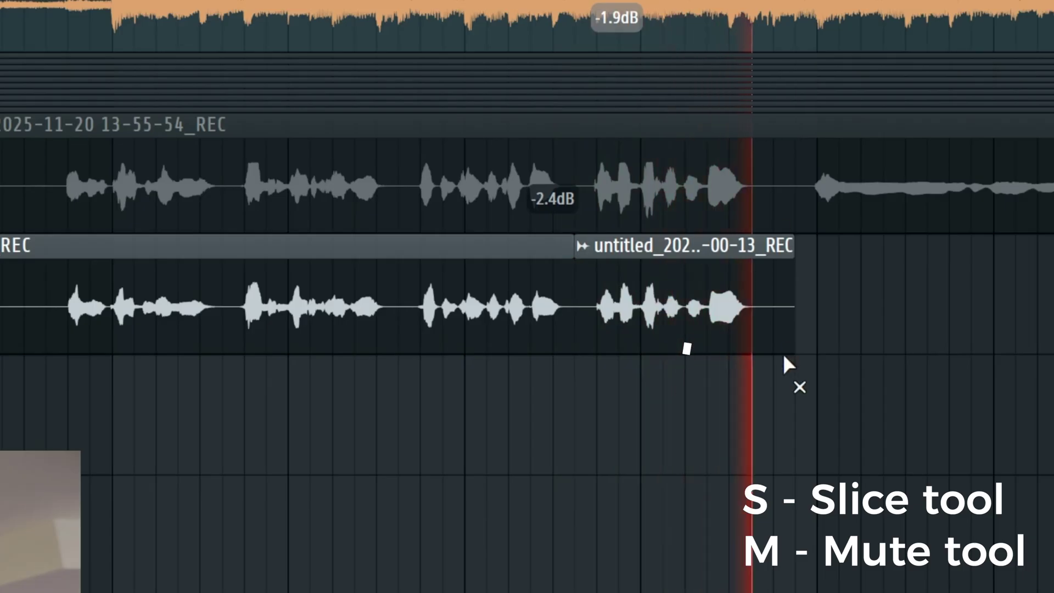
pyautogui.click(697, 307)
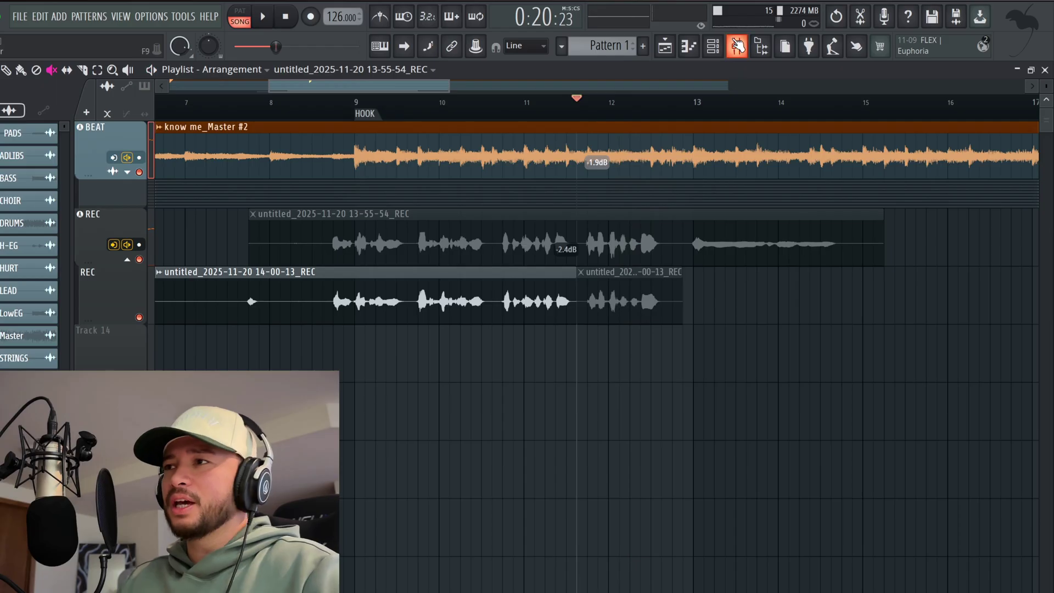
pyautogui.press('F9')
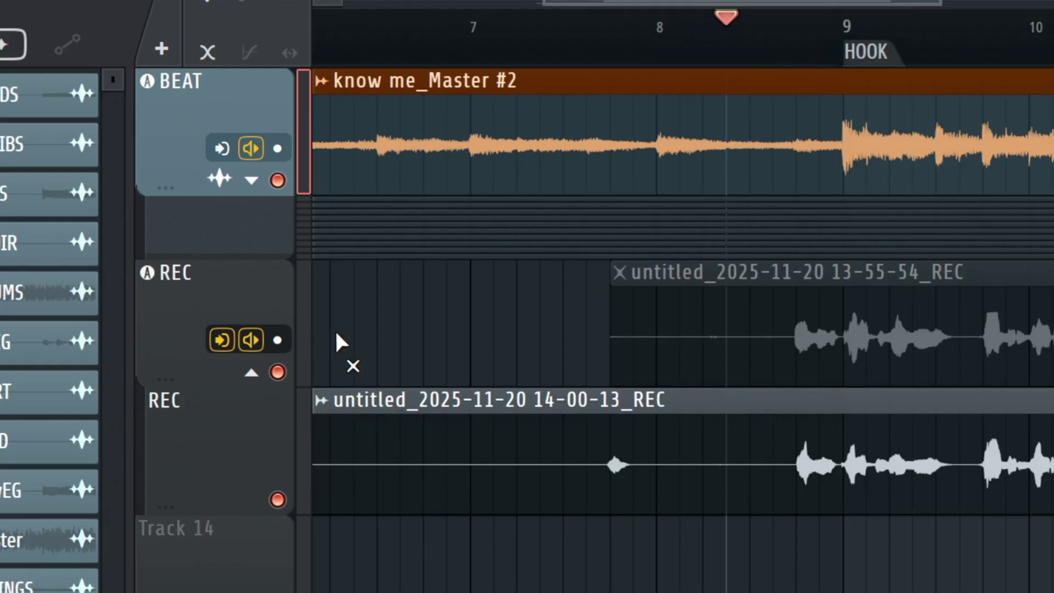
# Collapse and re-expand the REC track's take lanes, and mute the remaining part of the 14-00-13 take
pyautogui.click(128, 259)
pyautogui.click(128, 259)
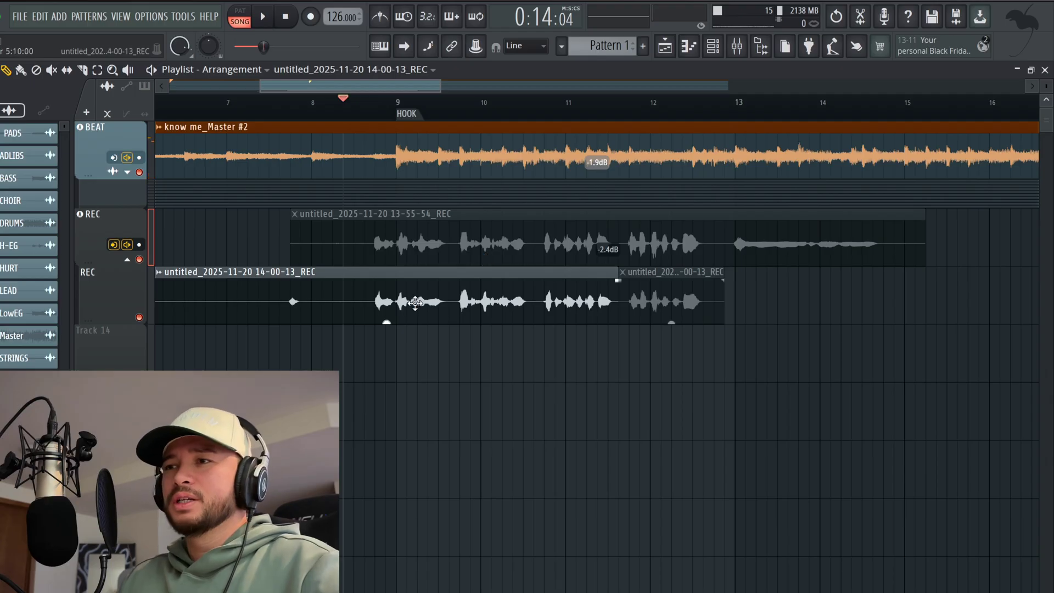
pyautogui.press('t')
pyautogui.click(415, 305)
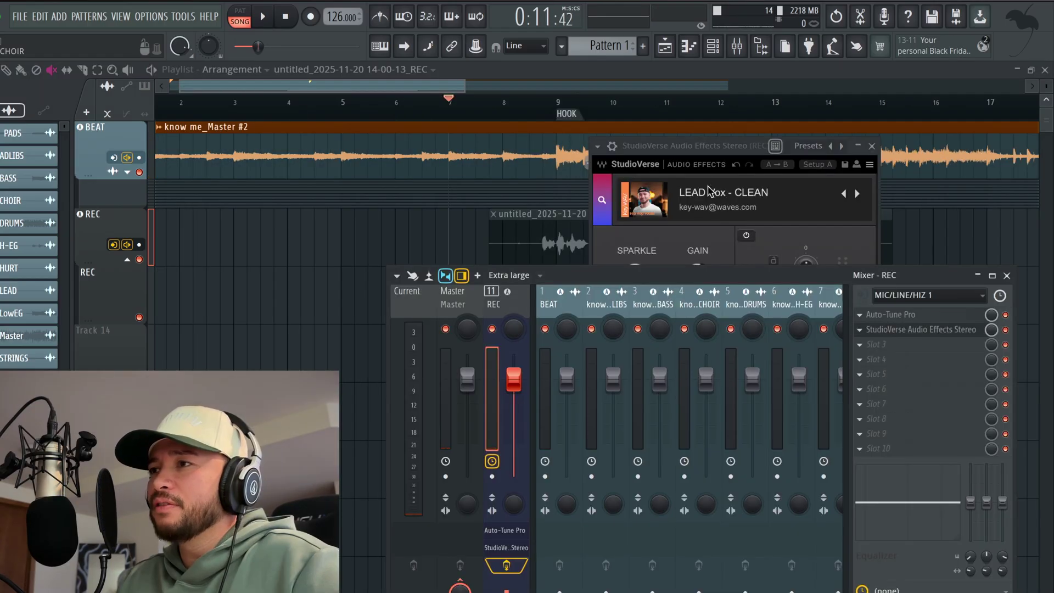
# Load the "LEAD Vox - Drive" preset from the Complete Vocal Chain LEAD presets into StudioVerse on the REC insert
pyautogui.click(716, 210)
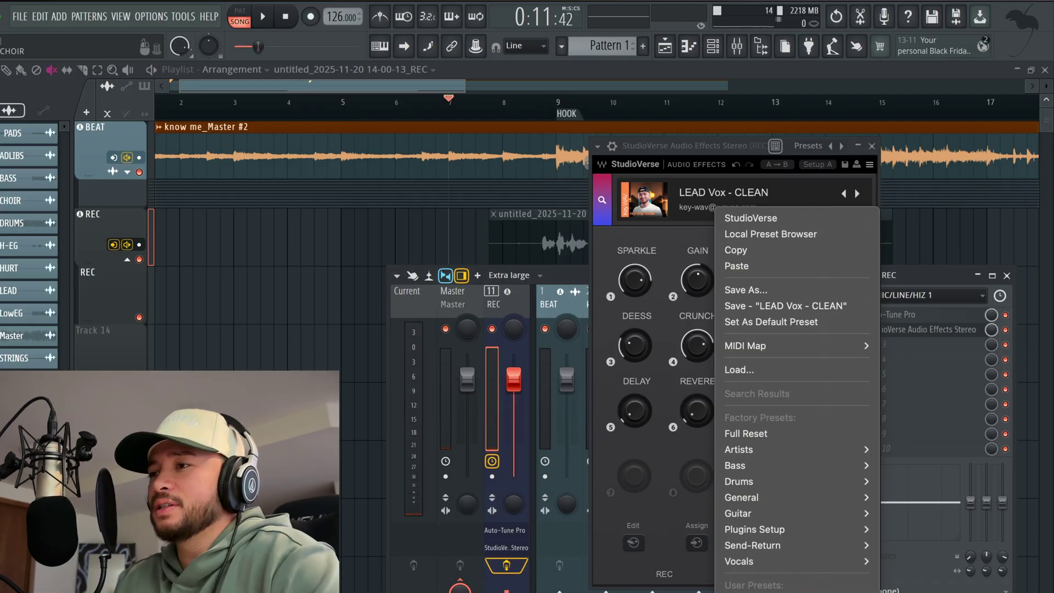
pyautogui.moveTo(739, 562)
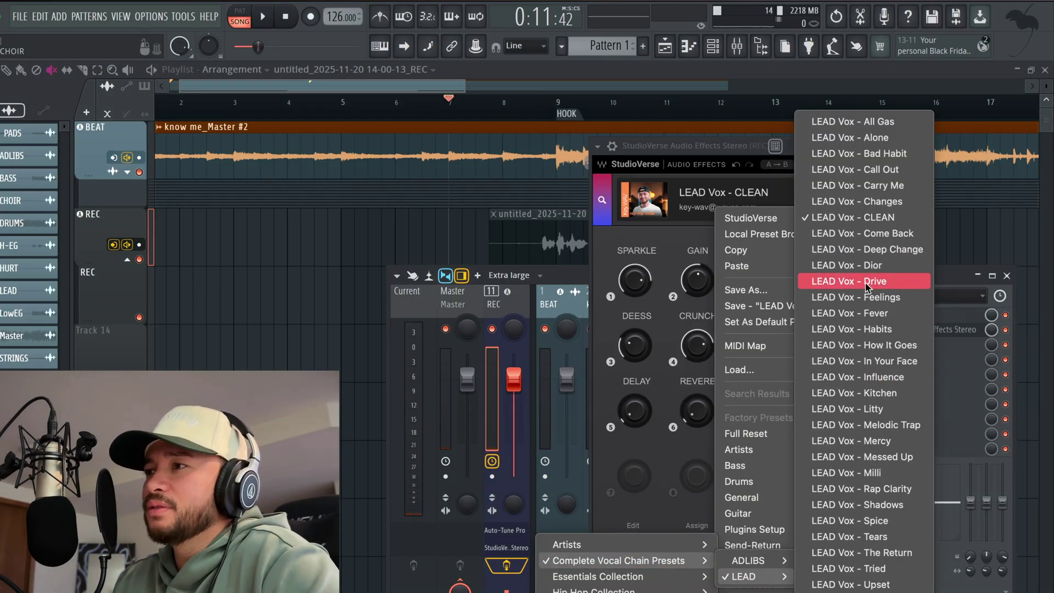
pyautogui.click(868, 283)
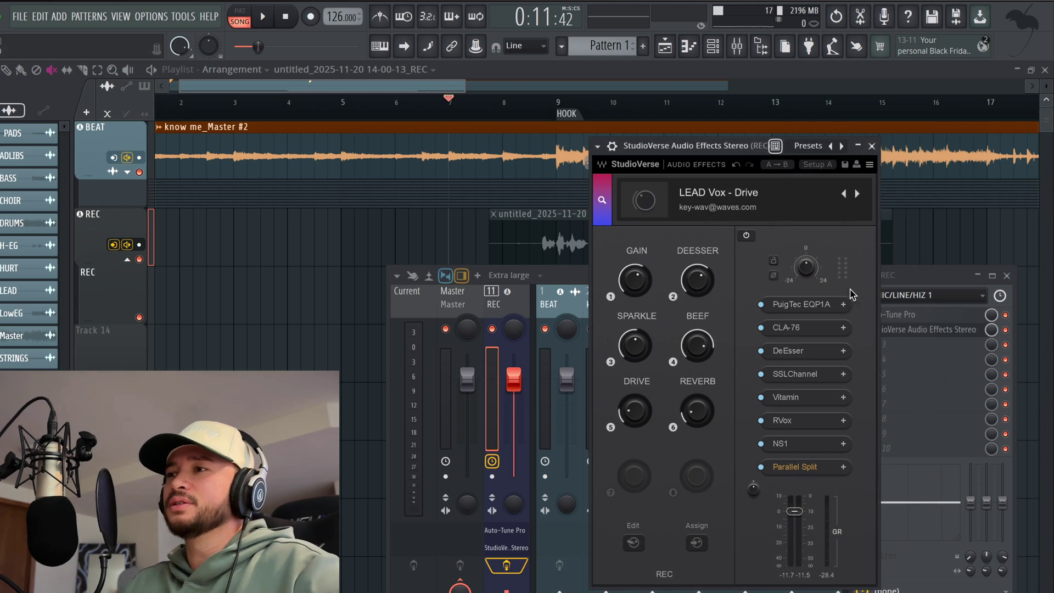
# Play the song into the hook and unmute the first part of the 14-00-13 take, watching its level in the mixer
pyautogui.press('space')
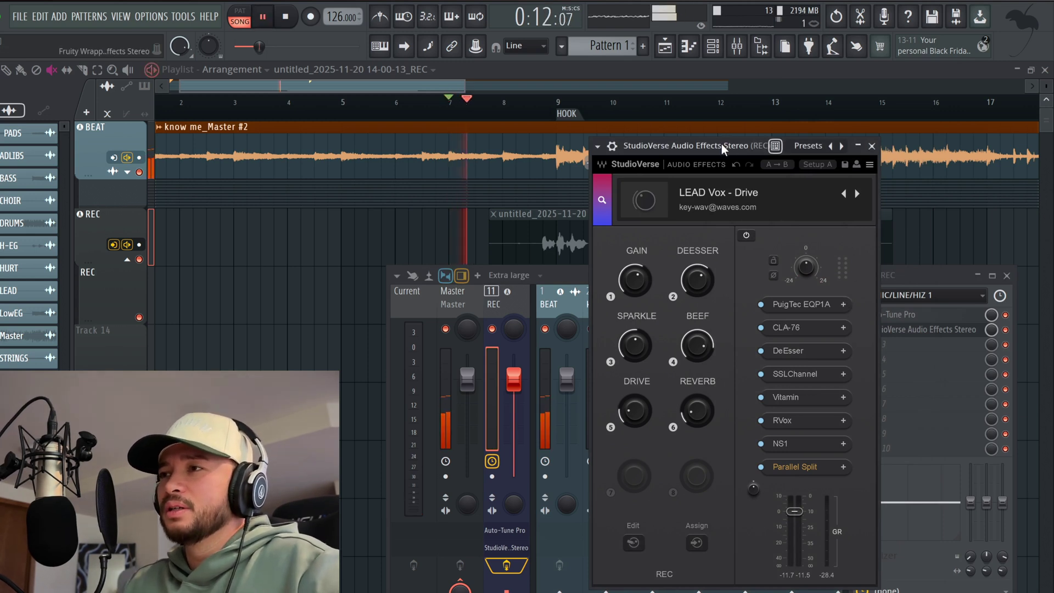
pyautogui.moveTo(549, 275); pyautogui.dragTo(542, 325)
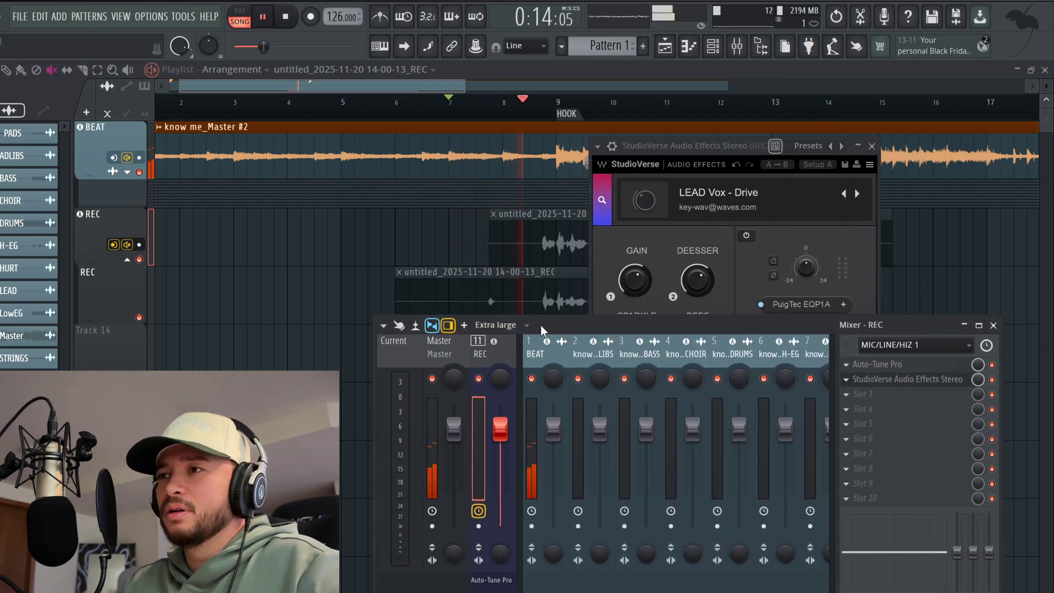
pyautogui.click(558, 299)
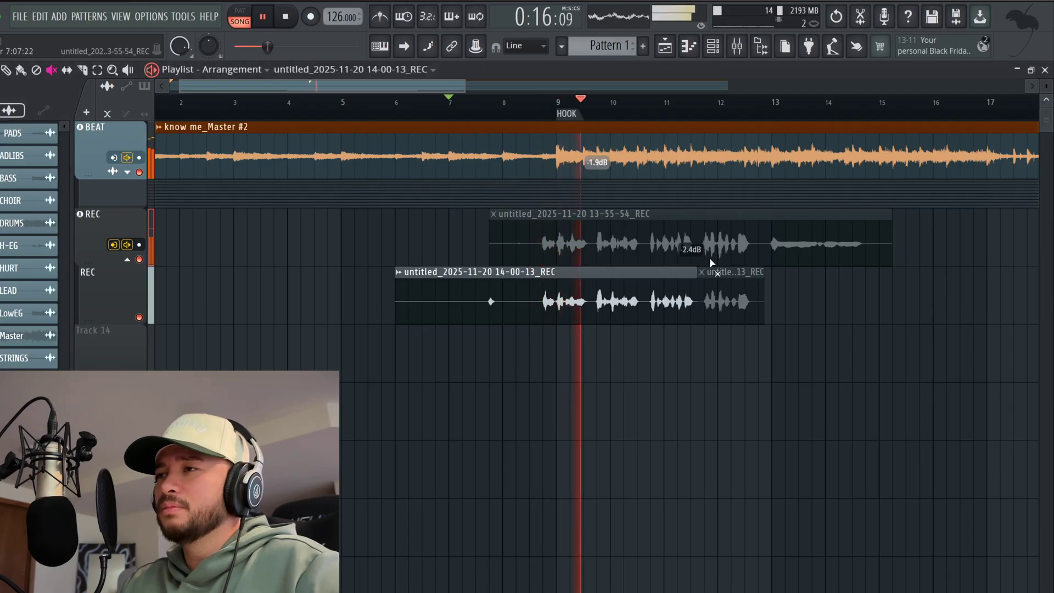
pyautogui.click(736, 54)
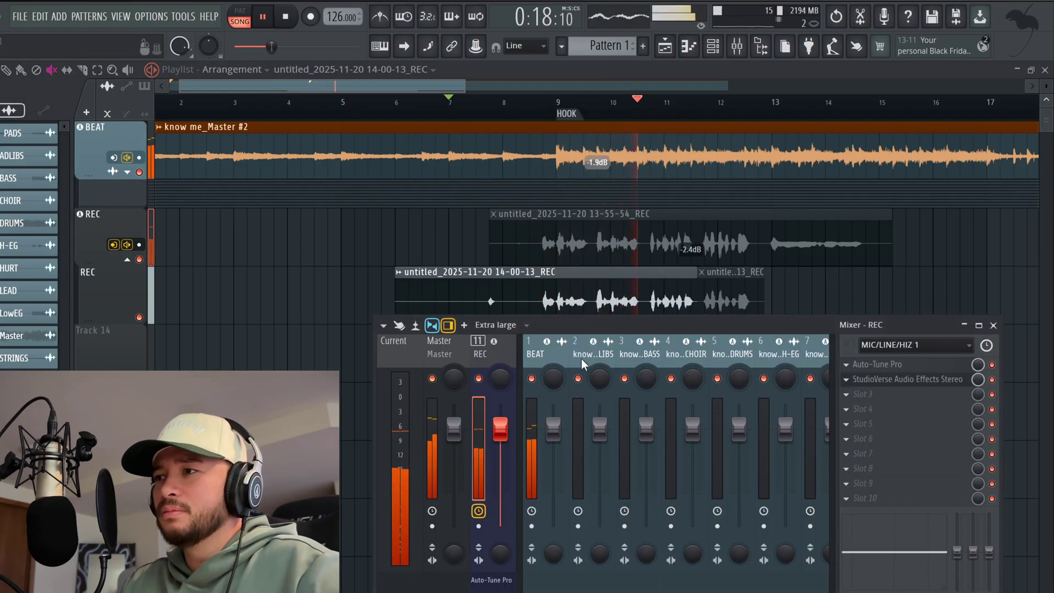
# Show StudioVerse's Parallel Split chain on the REC insert and open its MannyM Distortion plugin
pyautogui.click(894, 379)
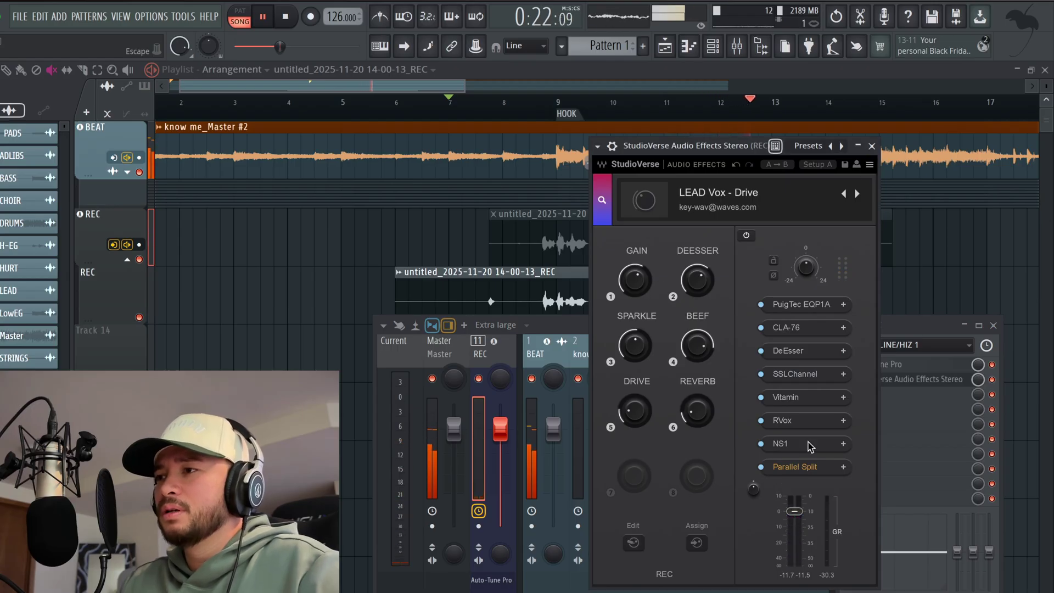
pyautogui.click(801, 467)
pyautogui.click(934, 306)
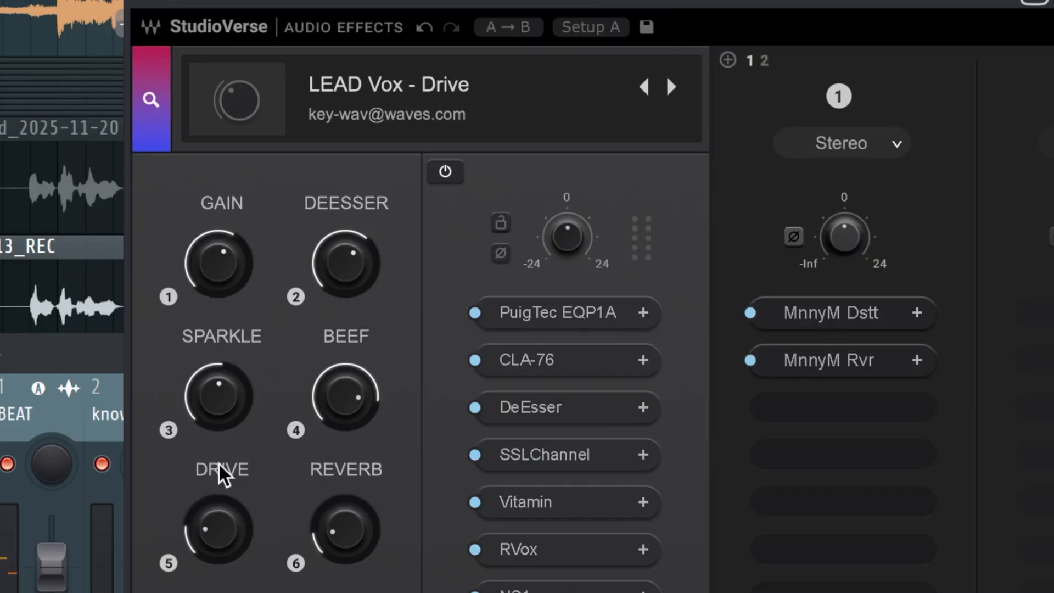
# Raise the Drive macro of "LEAD Vox - Drive" while the vocal plays, restarting playback just before the hook to check the distortion
pyautogui.moveTo(199, 543); pyautogui.dragTo(199, 516)
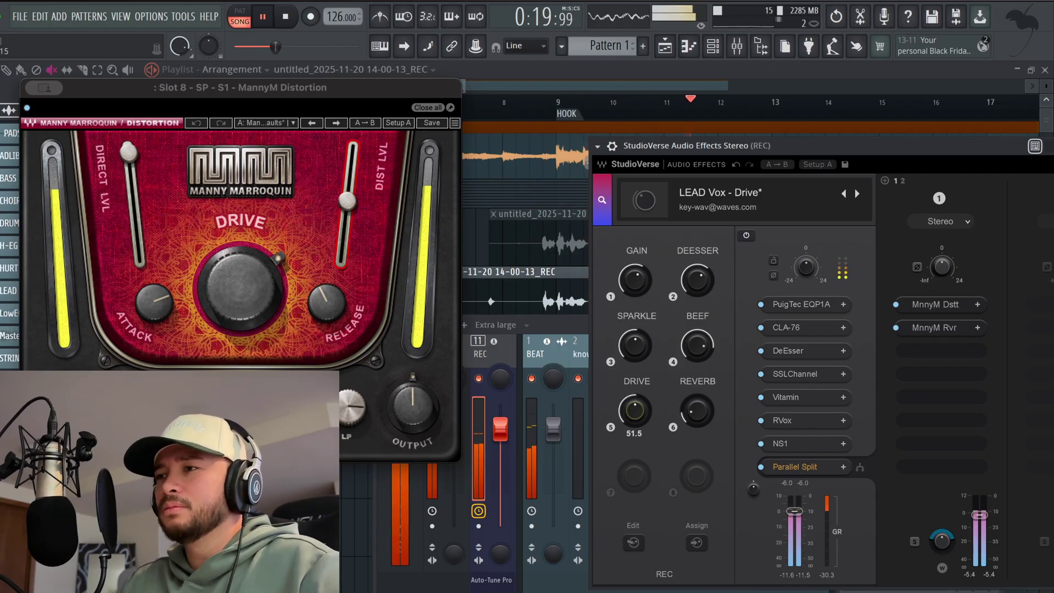
pyautogui.moveTo(635, 410); pyautogui.dragTo(635, 402)
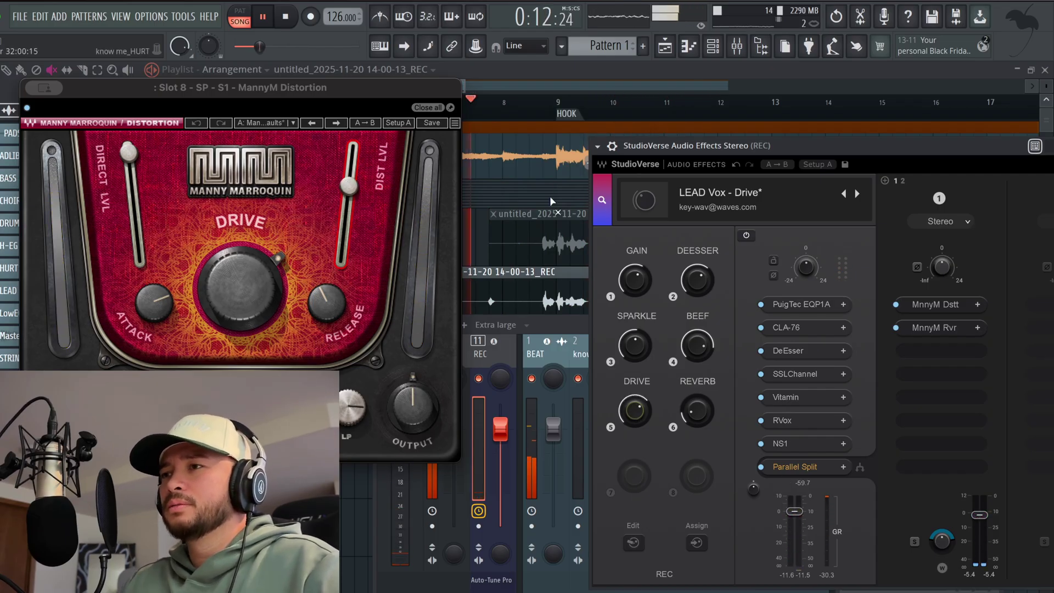
pyautogui.click(545, 109)
pyautogui.click(739, 47)
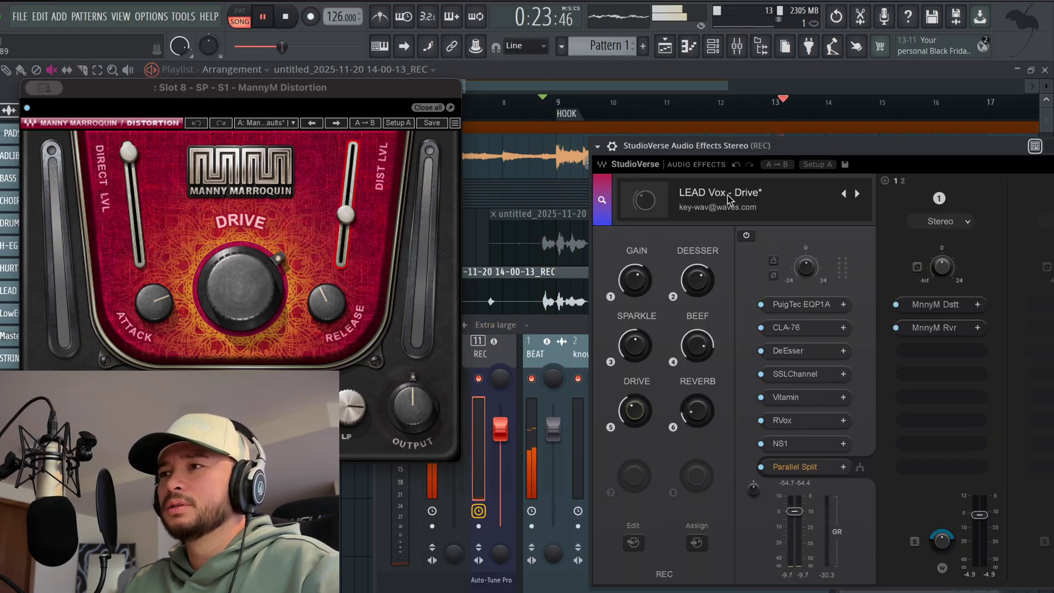
pyautogui.moveTo(753, 152); pyautogui.dragTo(741, 150)
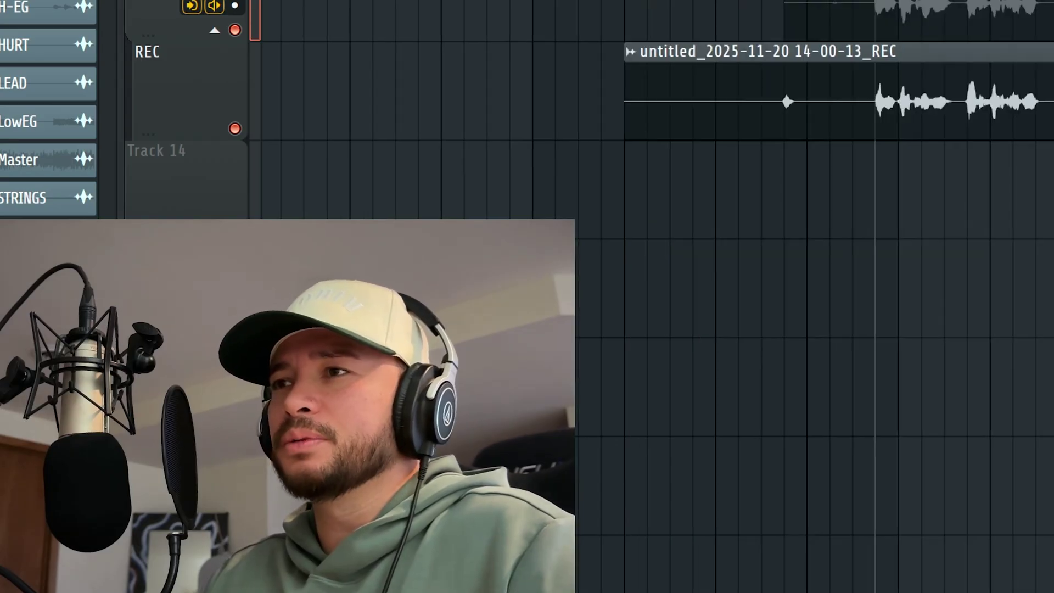
# Try another vocal take over the hook with the metronome on, play it back and discard it
pyautogui.scroll(-2, 367, 338)
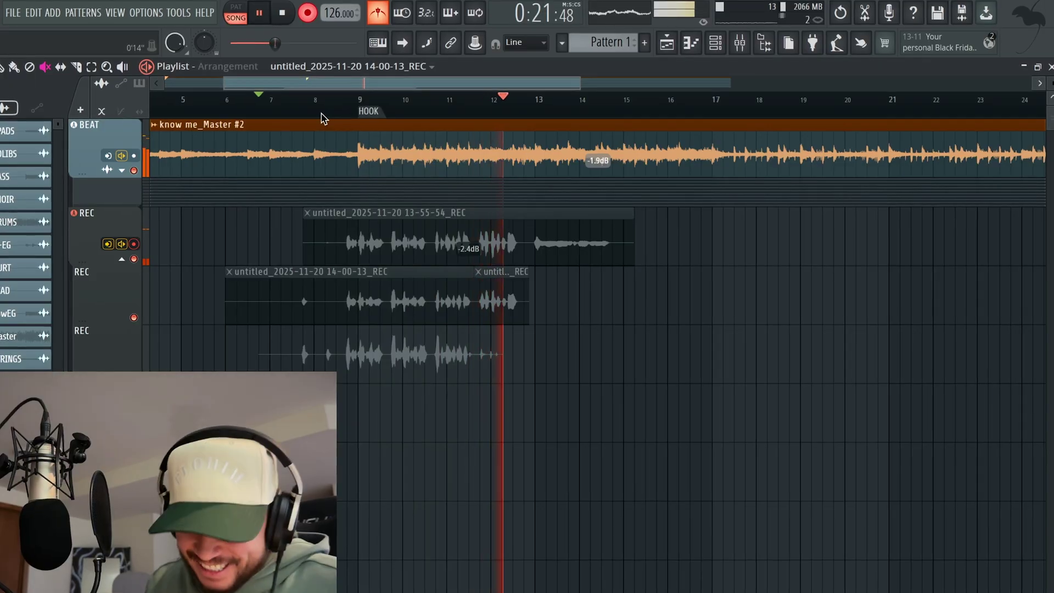
pyautogui.press('space')
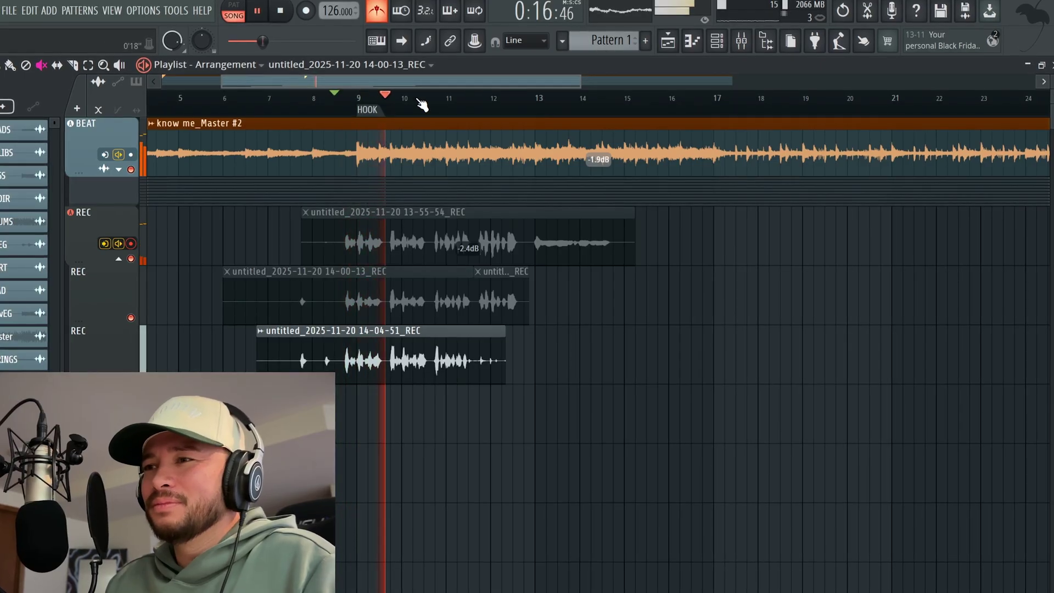
pyautogui.press('space')
pyautogui.rightClick(456, 375)
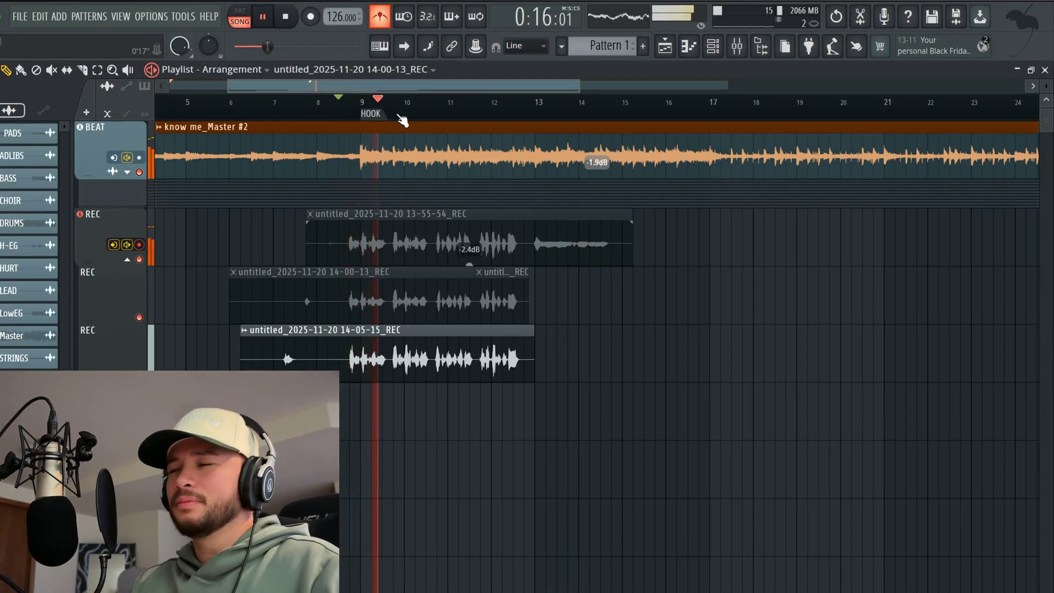
# Compare the 14-00-13 and 14-05-15 vocal takes over the beat by alternately muting them, leaving both unmuted
pyautogui.press('t')
pyautogui.click(377, 309)
pyautogui.click(382, 350)
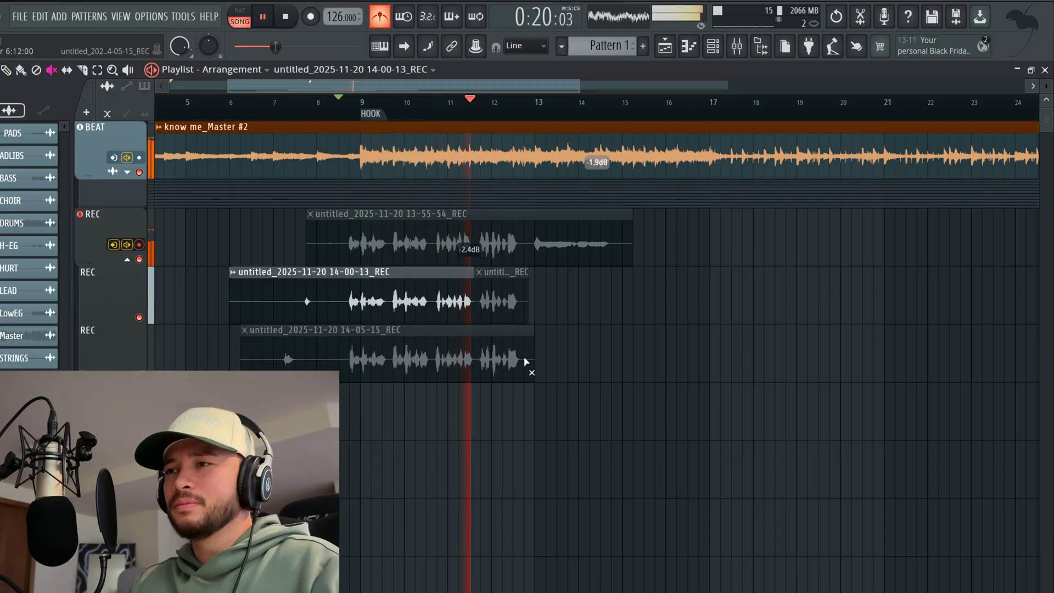
pyautogui.click(495, 362)
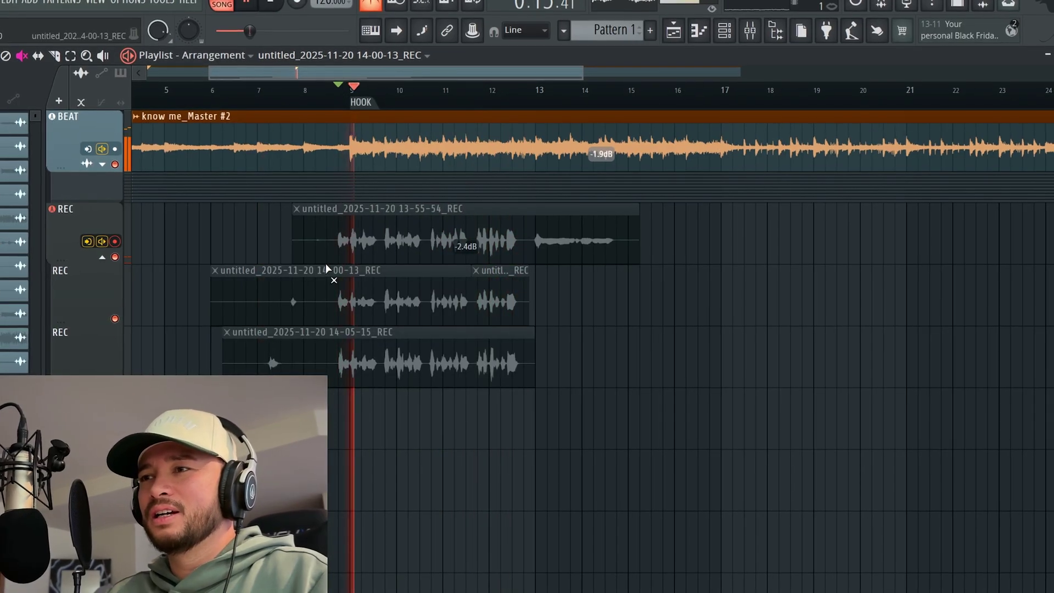
pyautogui.click(326, 266)
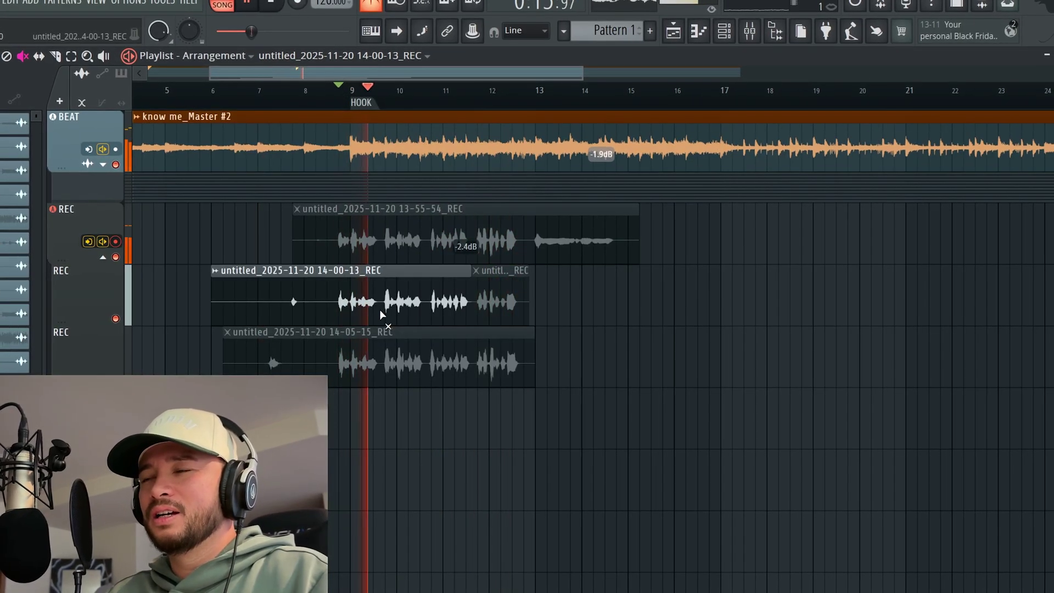
pyautogui.click(514, 337)
# Trim the tail of the 14-05-15 take, slice it before its last phrase, and mute the part before the cut
pyautogui.press('c')
pyautogui.rightClick(524, 367)
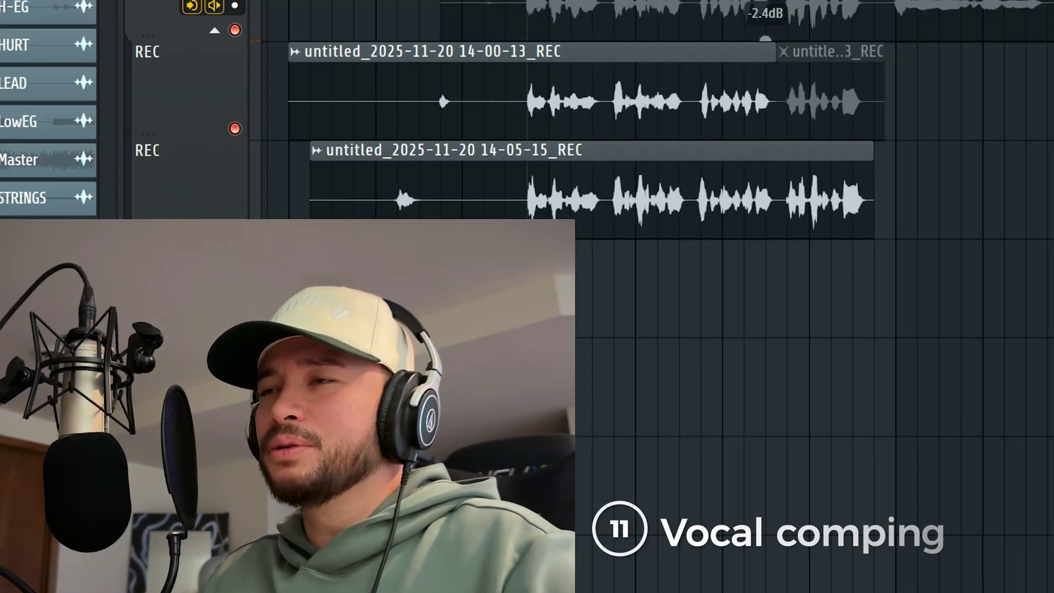
pyautogui.scroll(3, 715, 17)
pyautogui.click(802, 151)
pyautogui.press('t')
pyautogui.click(768, 165)
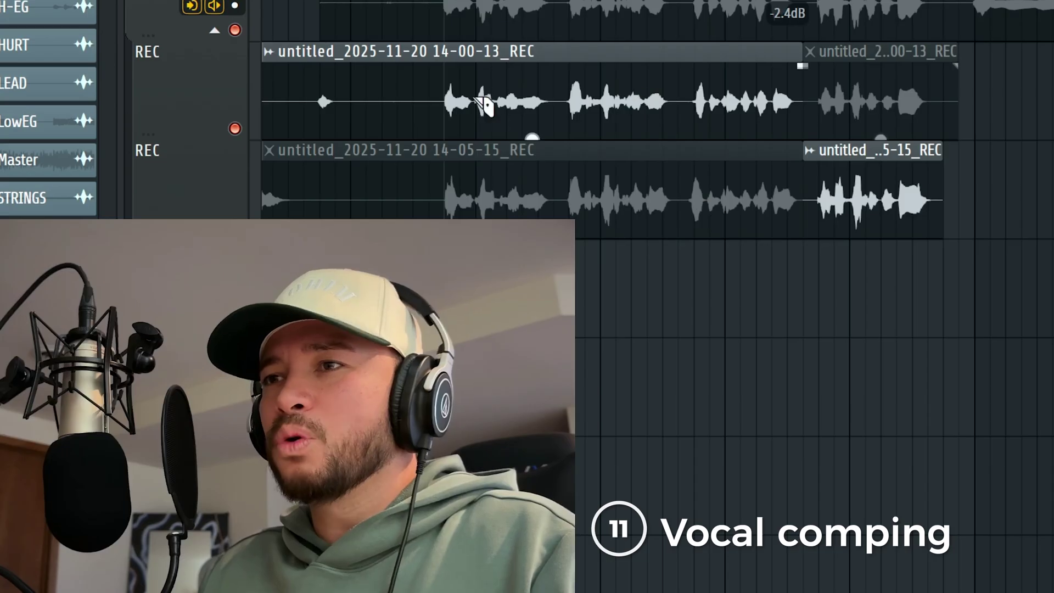
# Cut away the lead-in of the 14-00-13 take up to just before its first phrase
pyautogui.rightClick(366, 104)
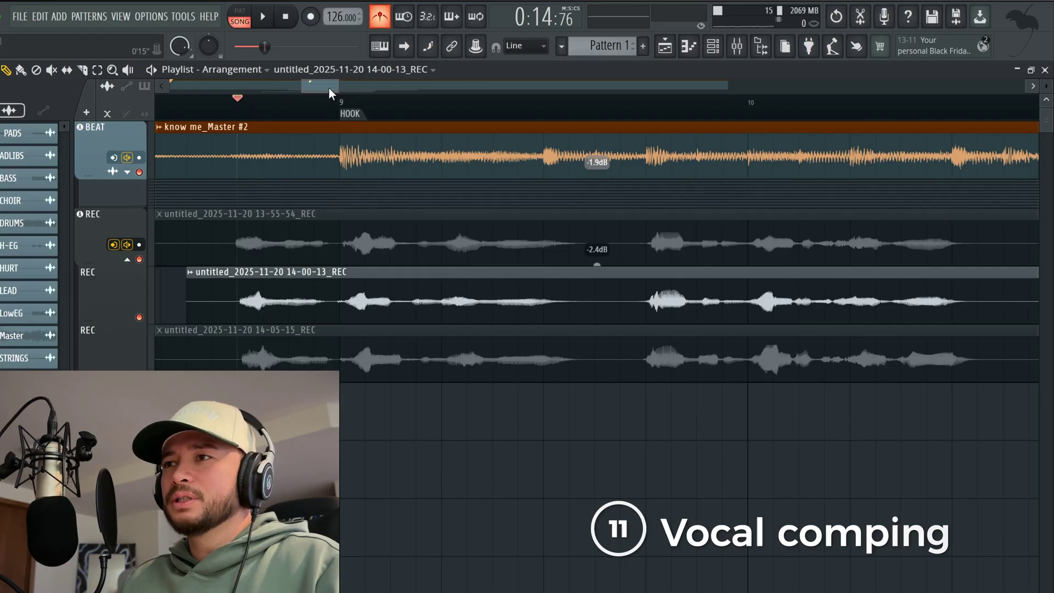
pyautogui.scroll(-5, 330, 90)
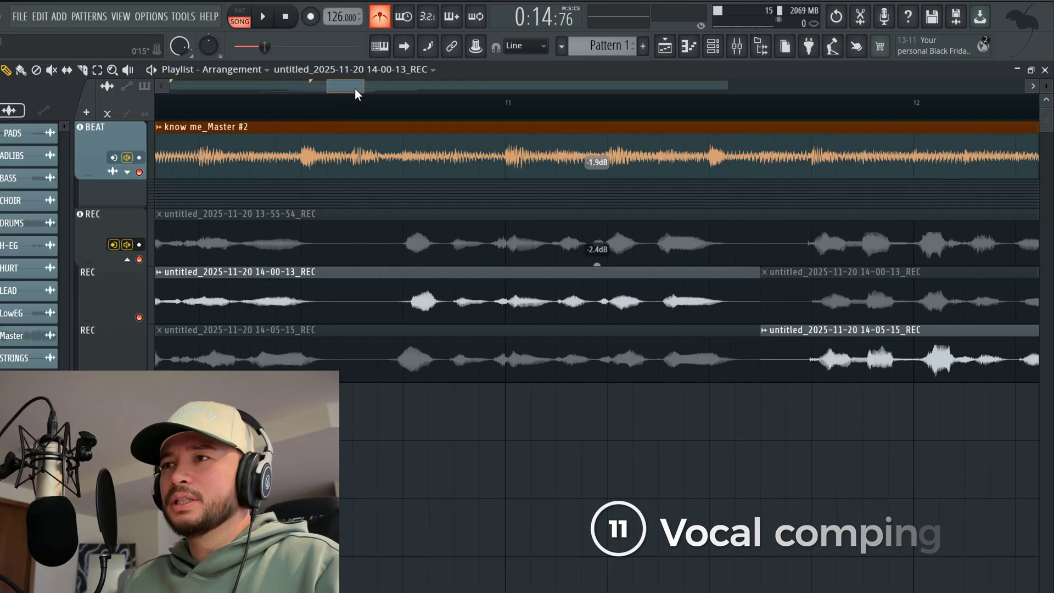
pyautogui.moveTo(367, 86); pyautogui.dragTo(339, 111)
pyautogui.scroll(2, 599, 108)
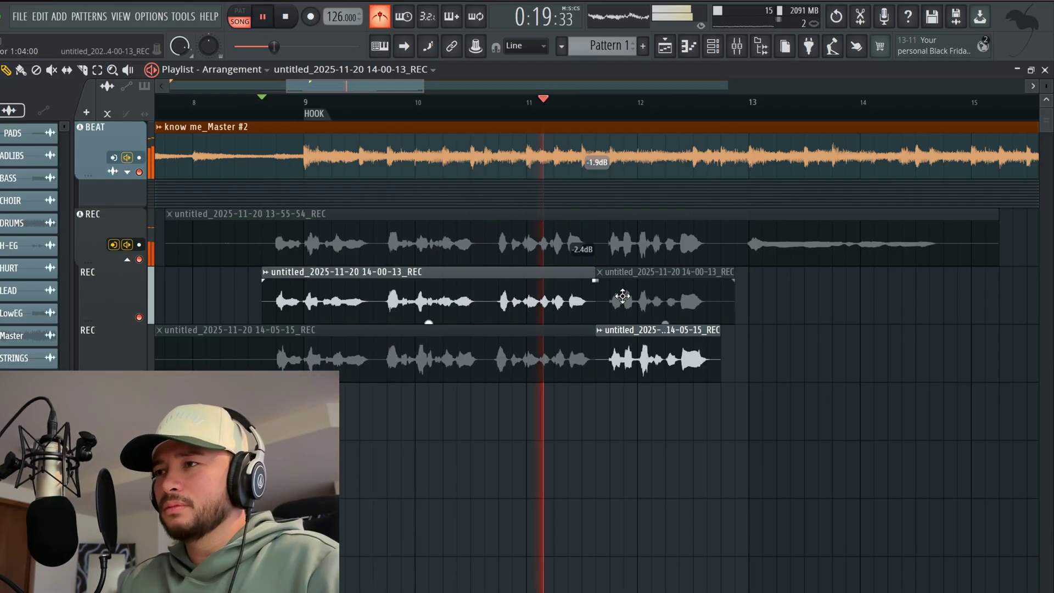
# Trim the last 14-05-15 slice close to its phrase at both ends, and replace the third phrase of 14-00-13 with the 14-05-15 version
pyautogui.press('c')
pyautogui.rightClick(716, 363)
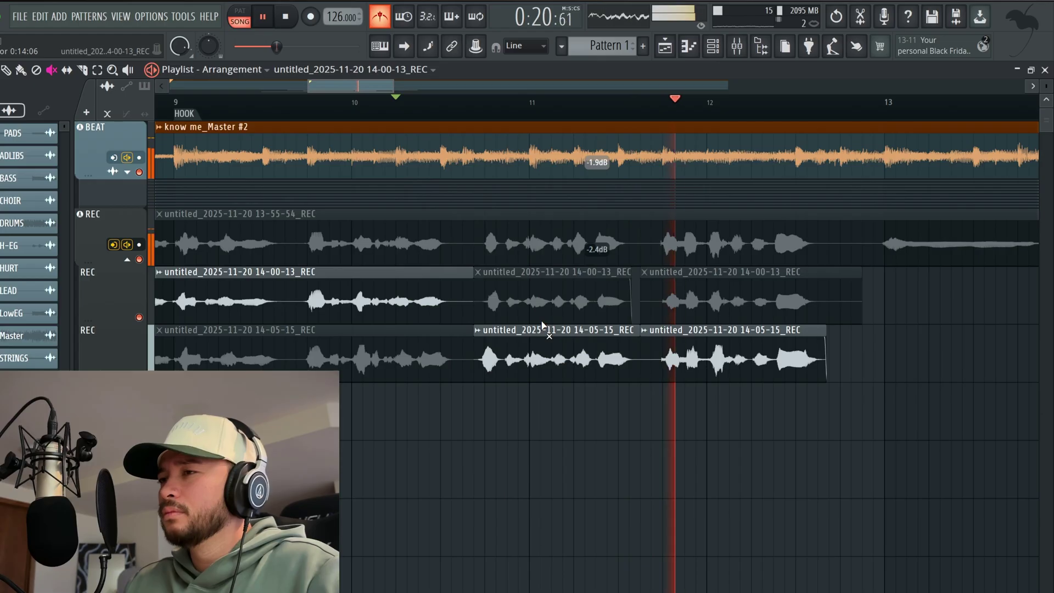
pyautogui.press('c')
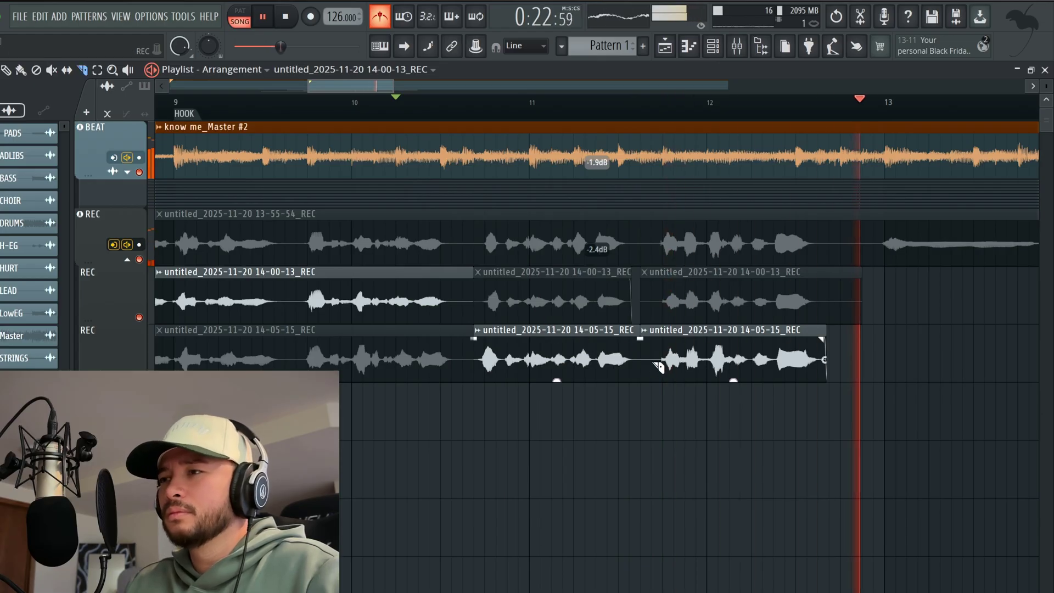
pyautogui.rightClick(657, 370)
pyautogui.press('space')
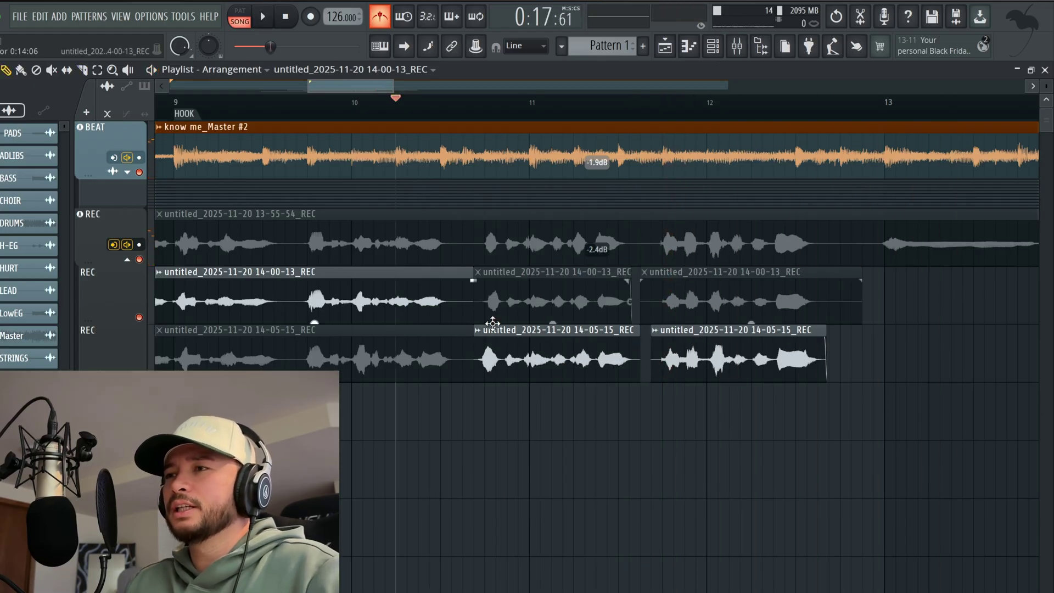
# Compare the second phrase of the 14-00-13 and 14-05-15 takes over the beat by swapping which one is muted
pyautogui.hscroll(-3, 494, 323)
pyautogui.press('space')
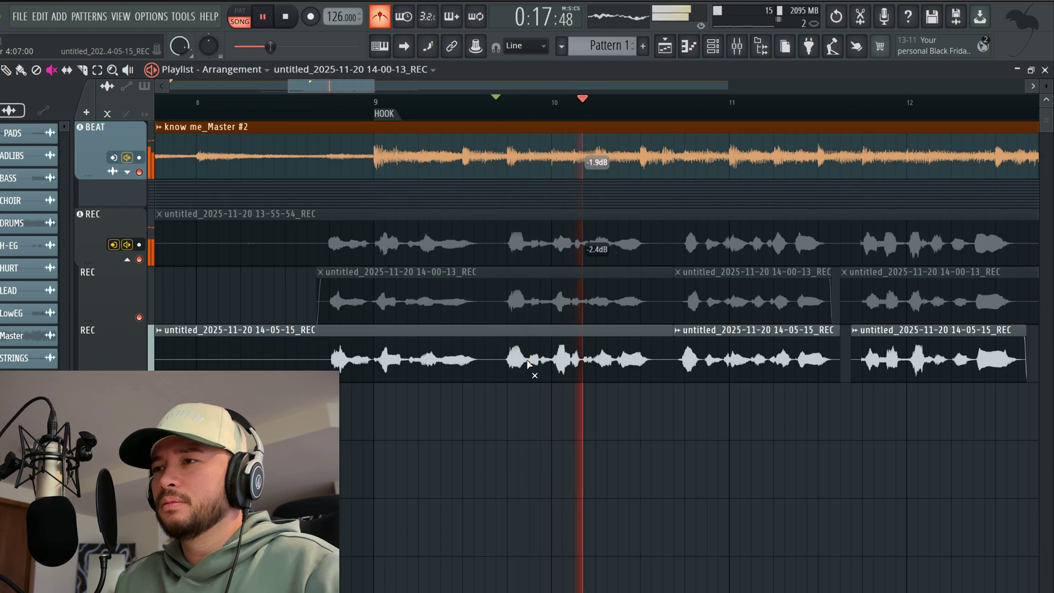
pyautogui.press('space')
pyautogui.press('space')
pyautogui.press('space')
pyautogui.moveTo(535, 302); pyautogui.dragTo(540, 347)
pyautogui.press('space')
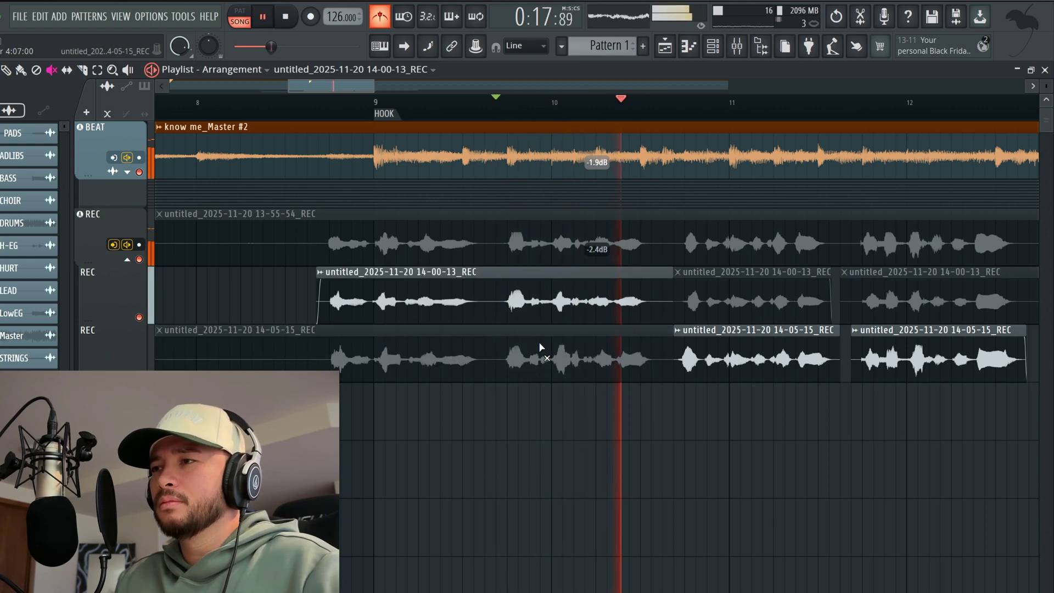
pyautogui.press('space')
# Replace the second phrase of 14-00-13 with the 14-05-15 version, slicing both takes just before that phrase
pyautogui.moveTo(538, 341); pyautogui.dragTo(537, 294)
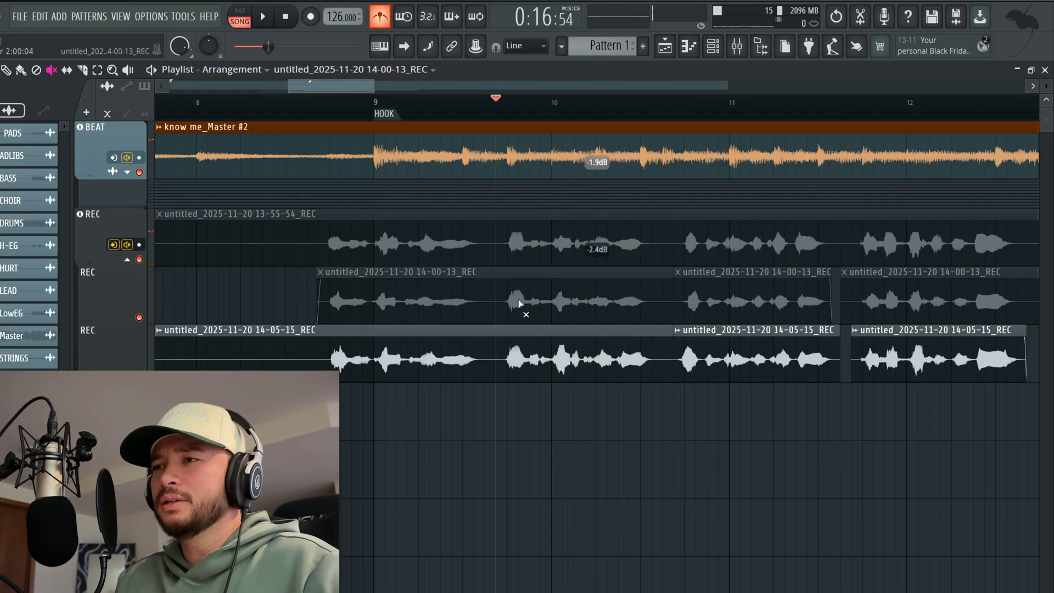
pyautogui.press('space')
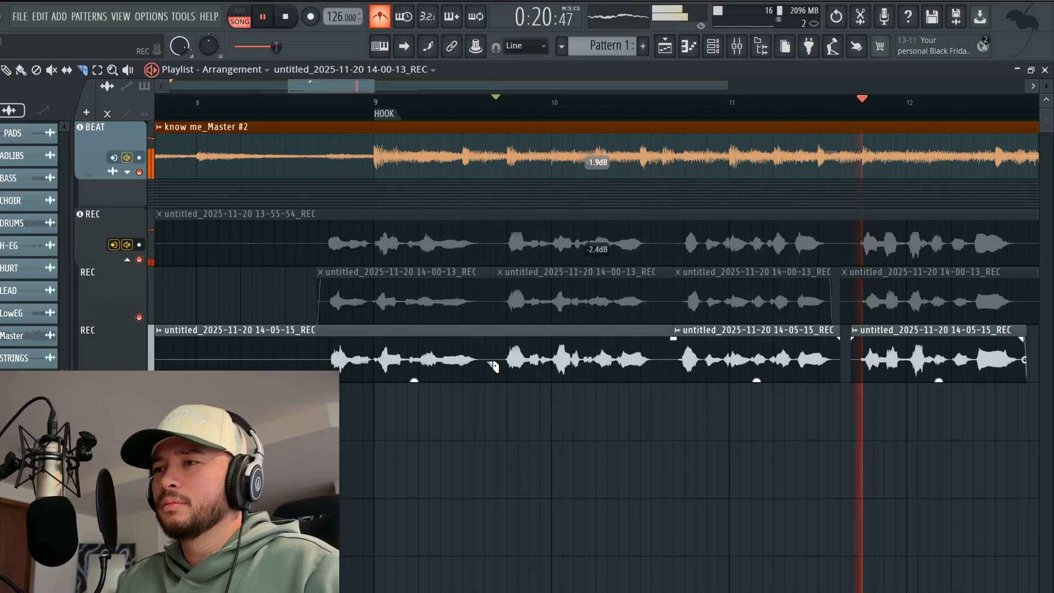
pyautogui.click(488, 364)
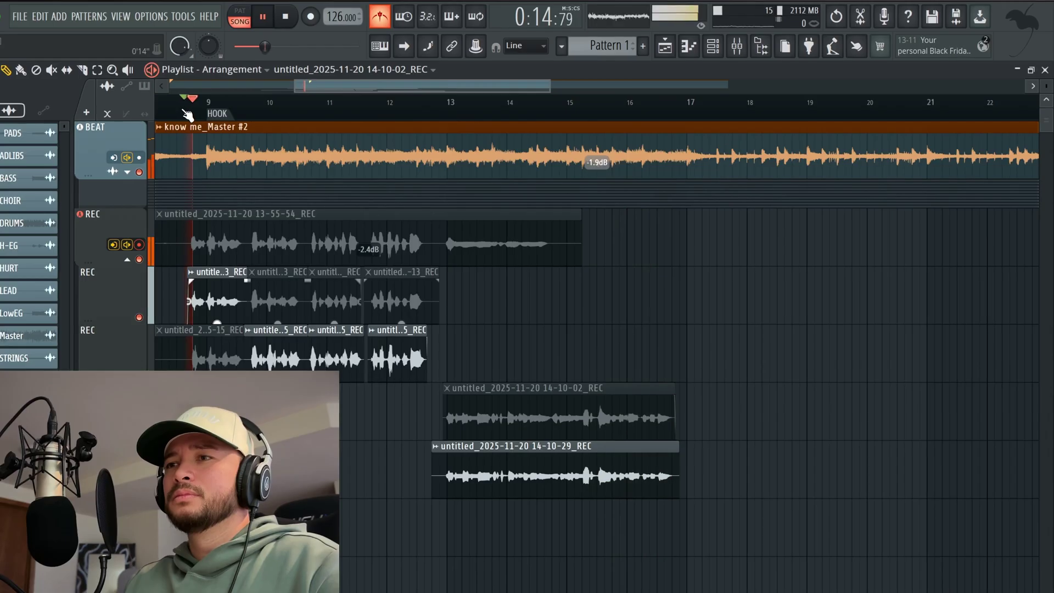
# Play the comped vocal over the beat while checking the REC mixer track and its StudioVerse Audio Effects plugin
pyautogui.scroll(2, 242, 109)
pyautogui.moveTo(353, 84); pyautogui.dragTo(337, 80)
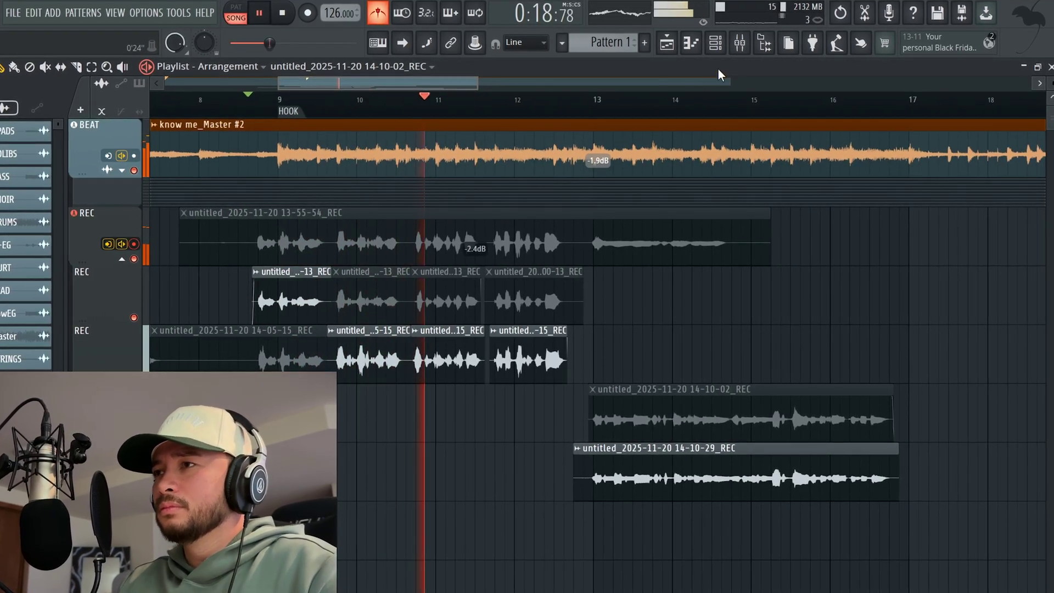
pyautogui.click(740, 42)
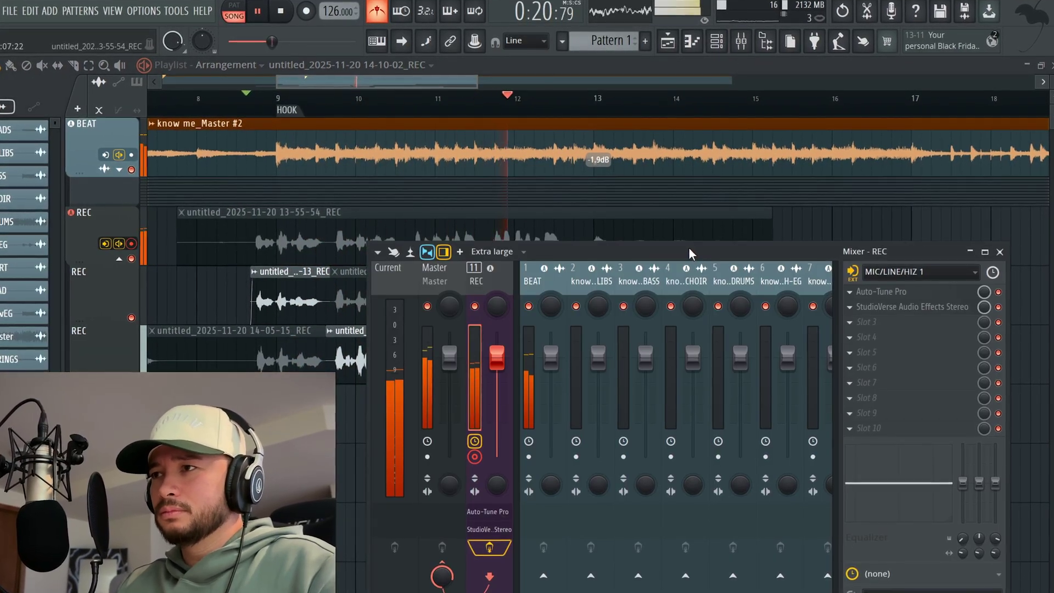
pyautogui.moveTo(689, 249); pyautogui.dragTo(700, 239)
pyautogui.click(562, 264)
pyautogui.click(518, 263)
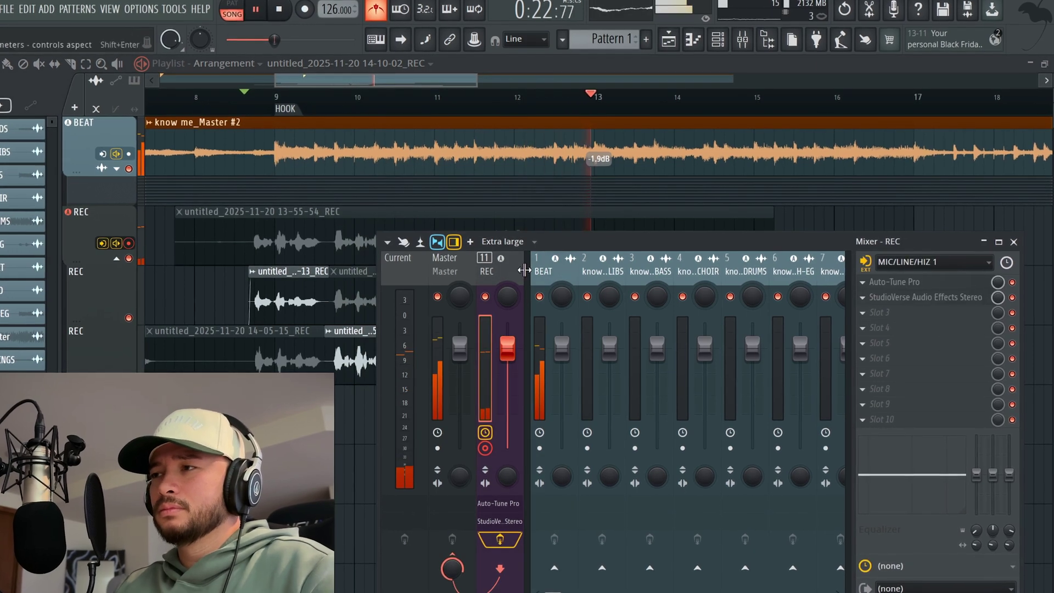
pyautogui.click(912, 297)
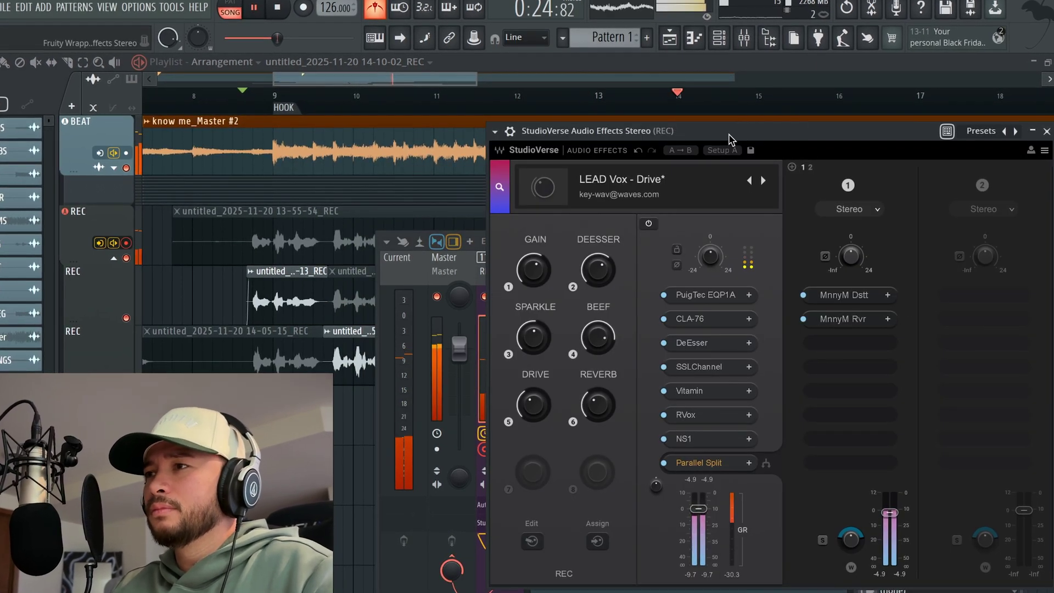
pyautogui.click(1046, 131)
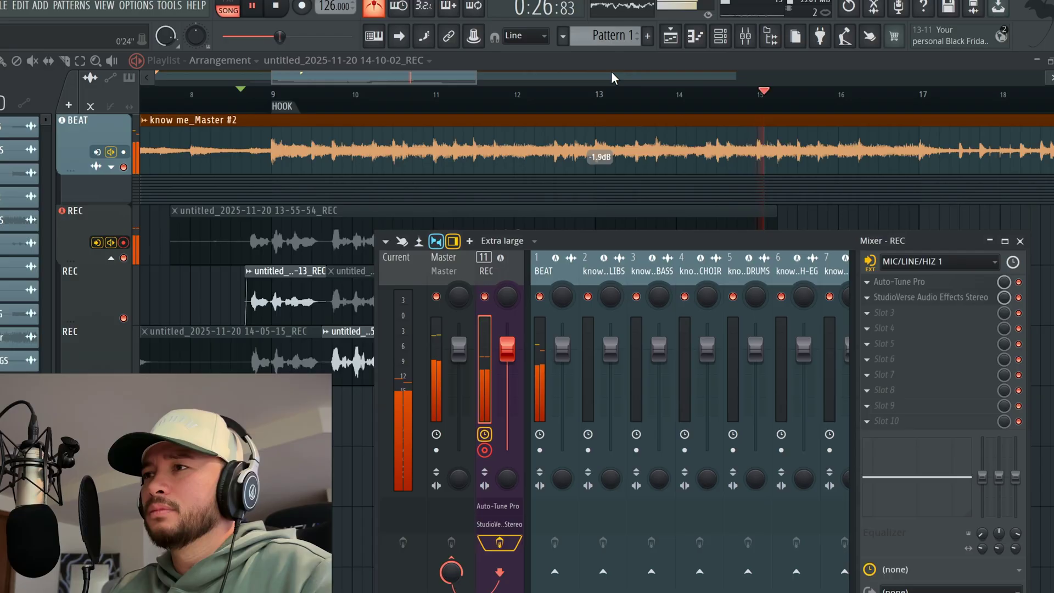
# Return to the arrangement, listen on through the 14-10-29 take over the beat, and stop playback
pyautogui.click(440, 81)
pyautogui.scroll(-1, 468, 102)
pyautogui.scroll(2, 468, 102)
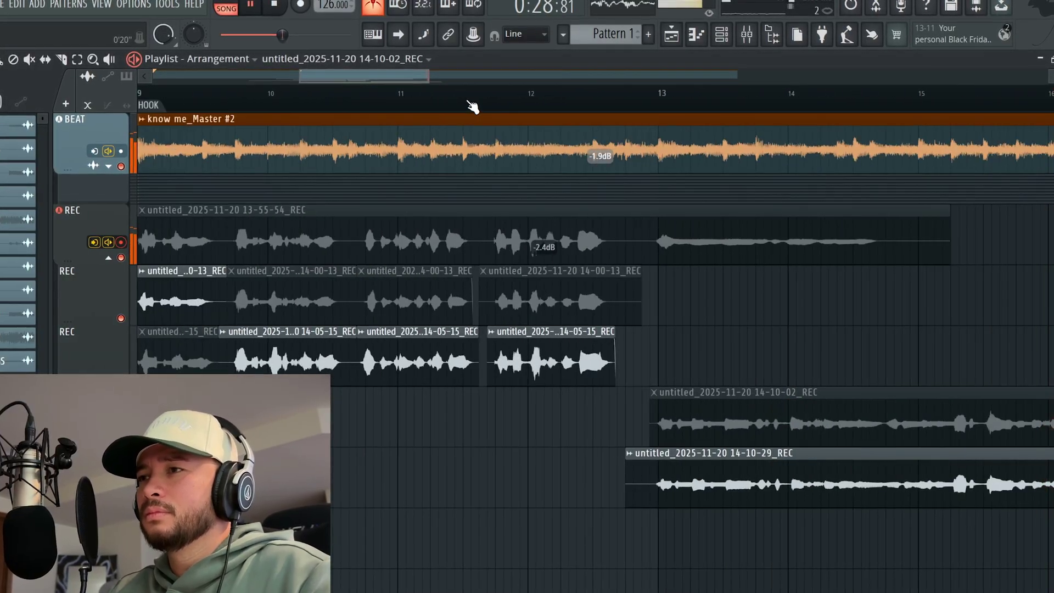
pyautogui.scroll(-3, 472, 107)
pyautogui.press('space')
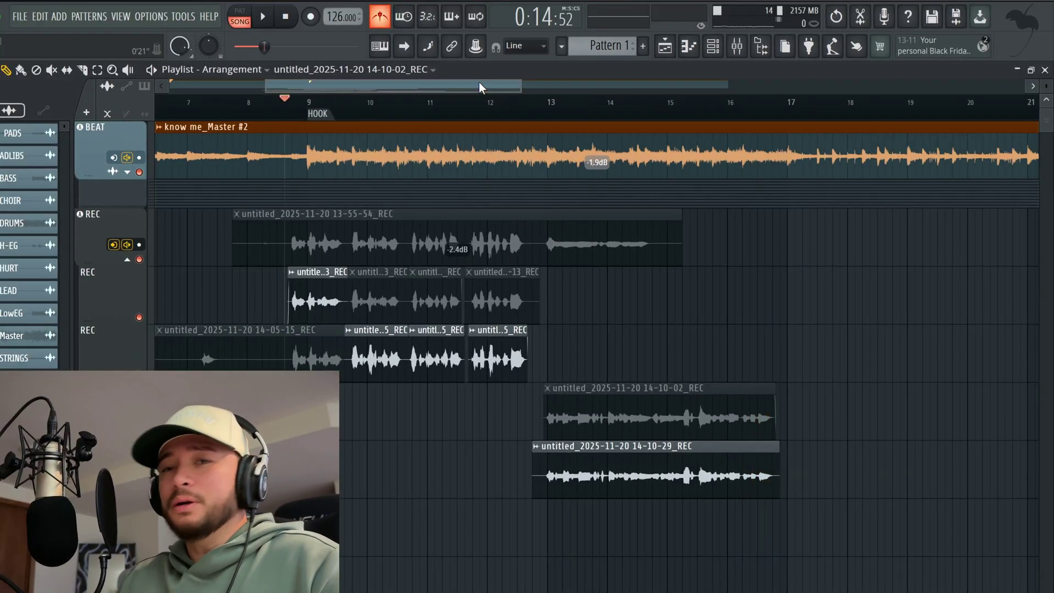